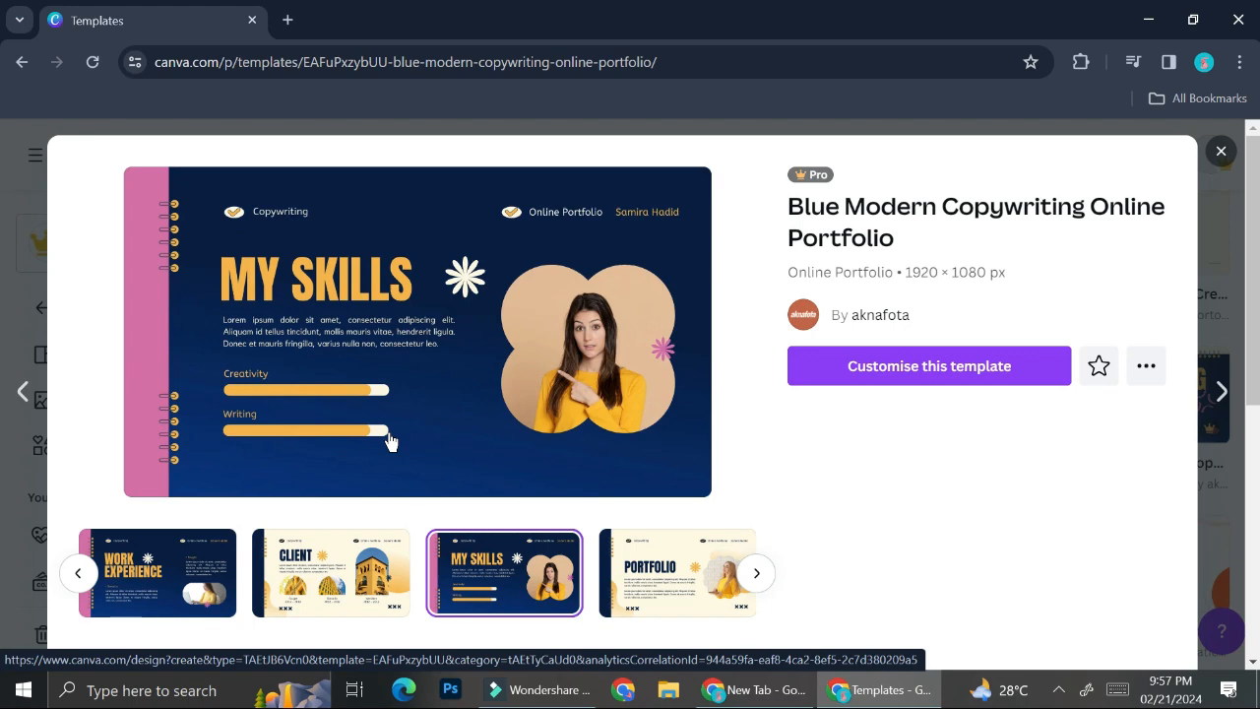
View the CLIENT, MY SKILLS and PORTFOLIO slides of the Blue Modern Copywriting preview, then close it.
left_click(335, 562)
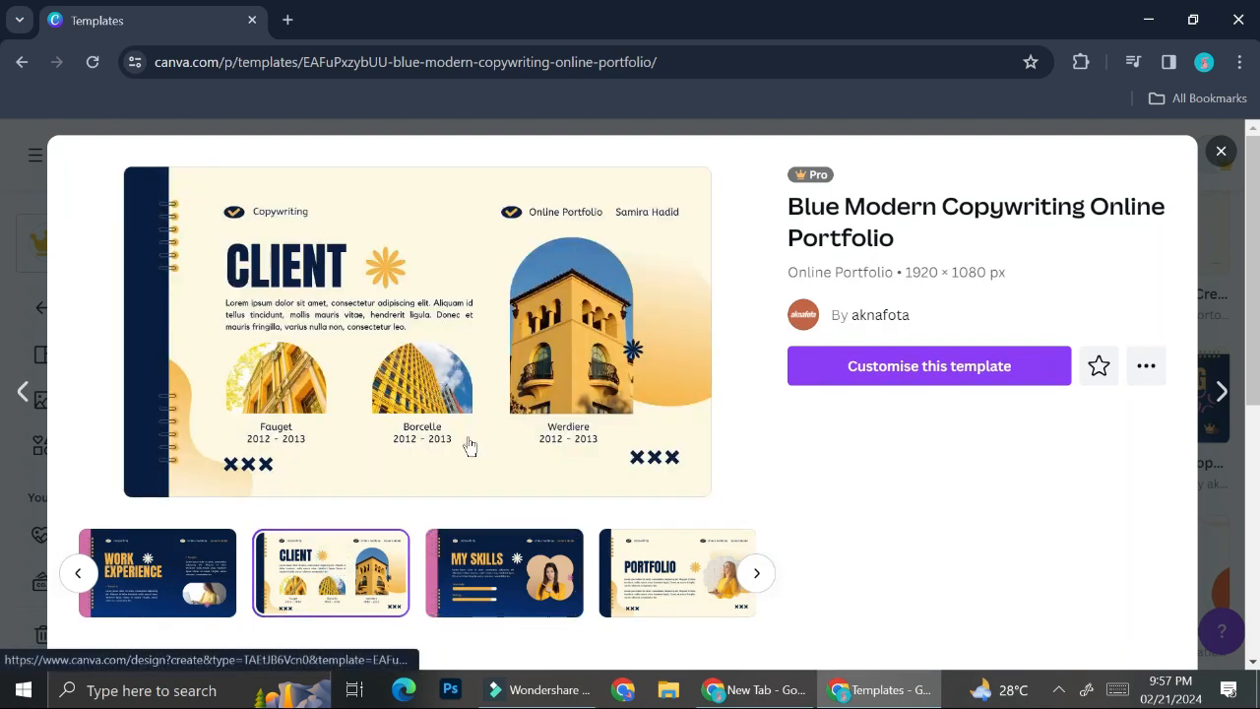
left_click(519, 560)
left_click(646, 566)
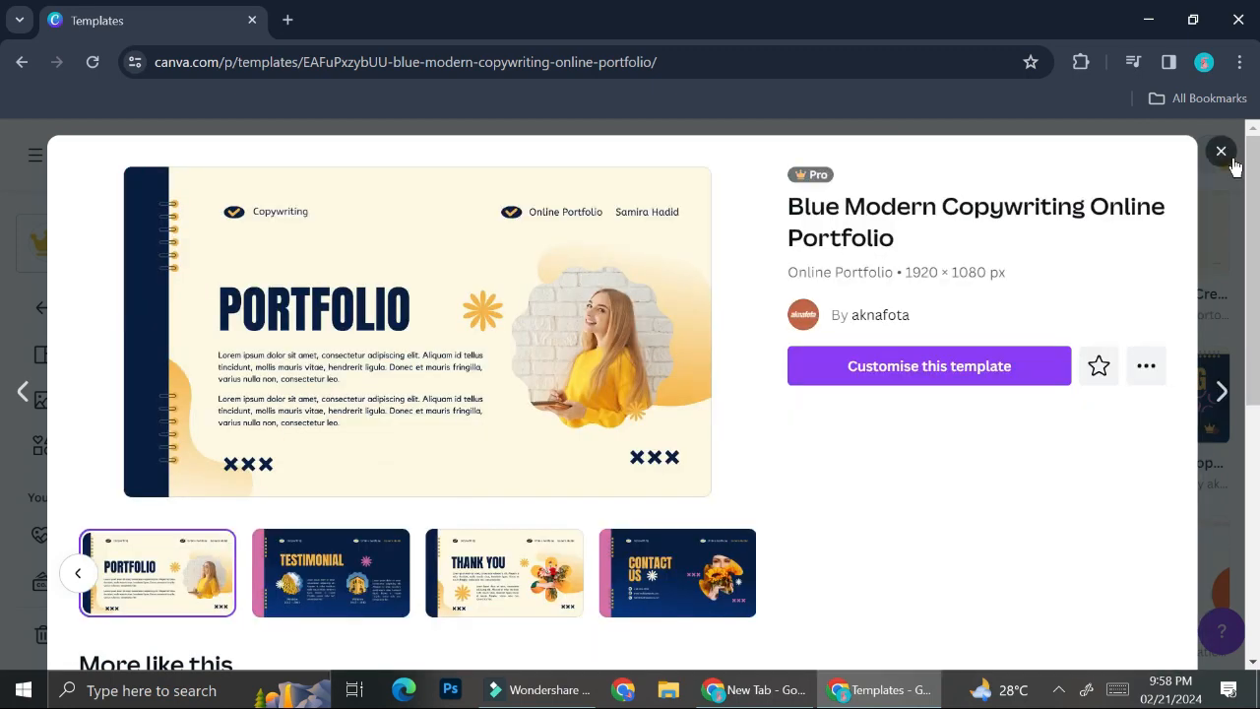
left_click(1231, 159)
scroll(1014, 364, "down", 1)
scroll(866, 360, "down", 1)
scroll(866, 359, "down", 2)
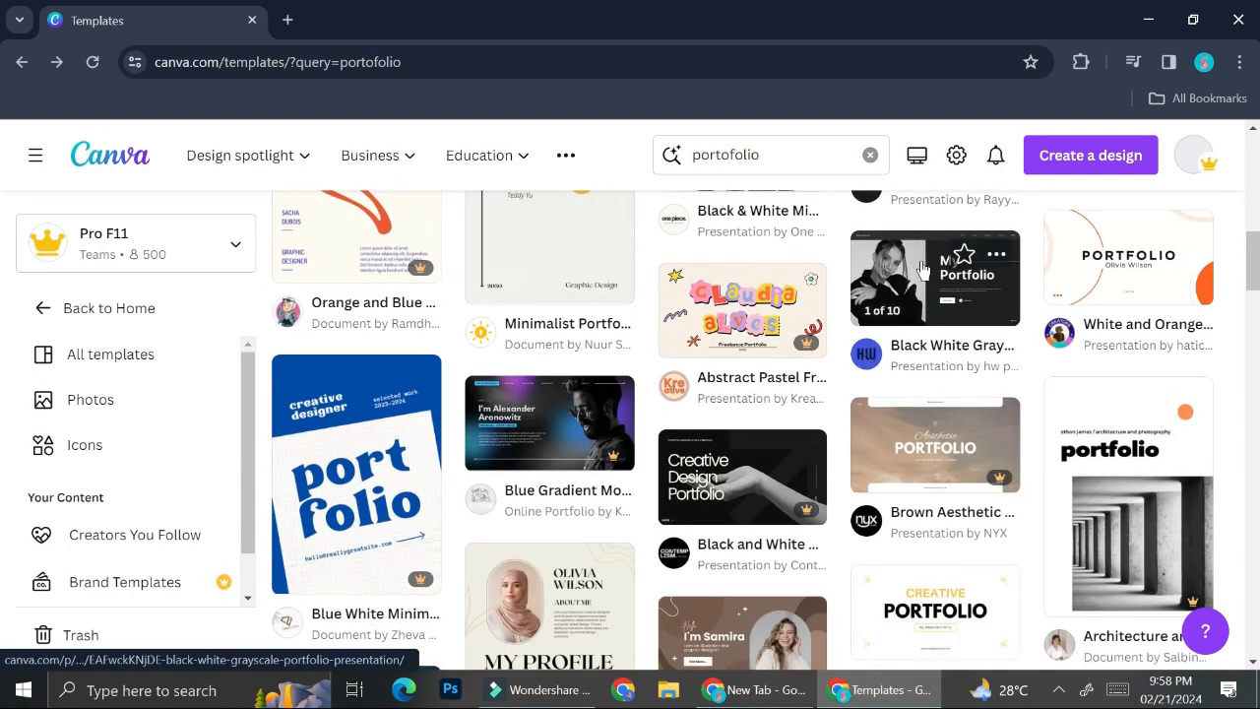
scroll(920, 266, "down", 5)
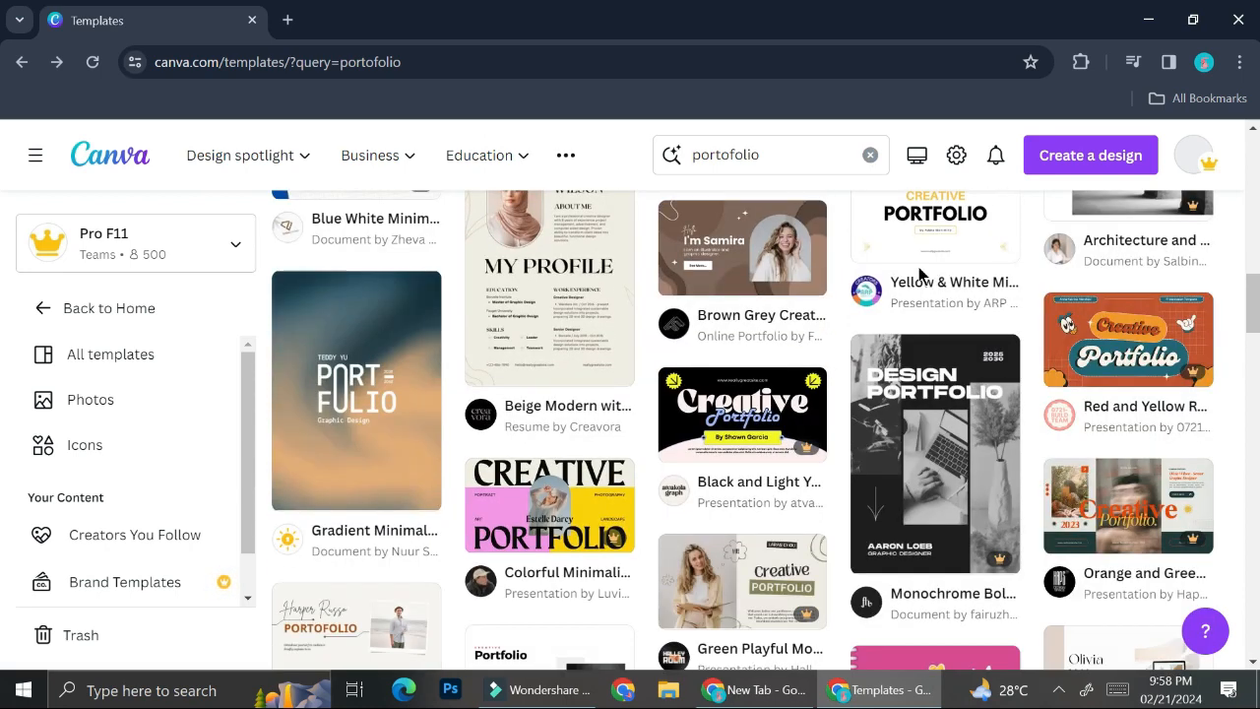
scroll(920, 272, "down", 1)
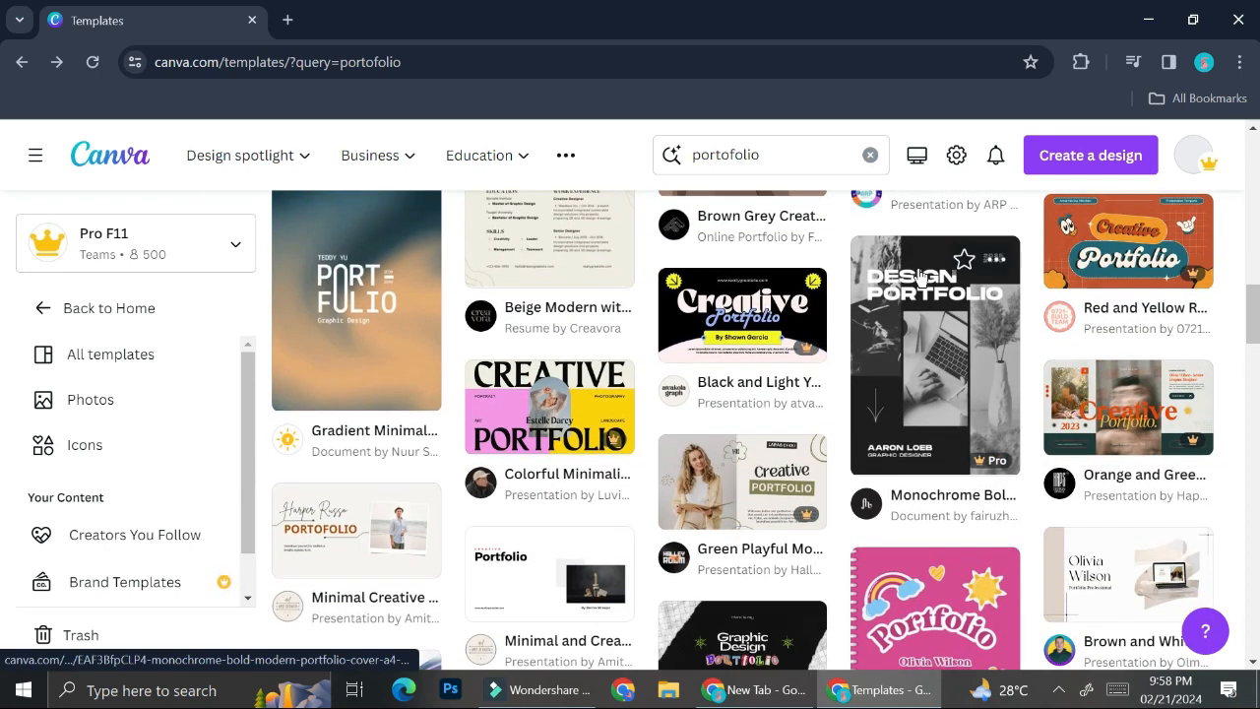
scroll(797, 317, "down", 3)
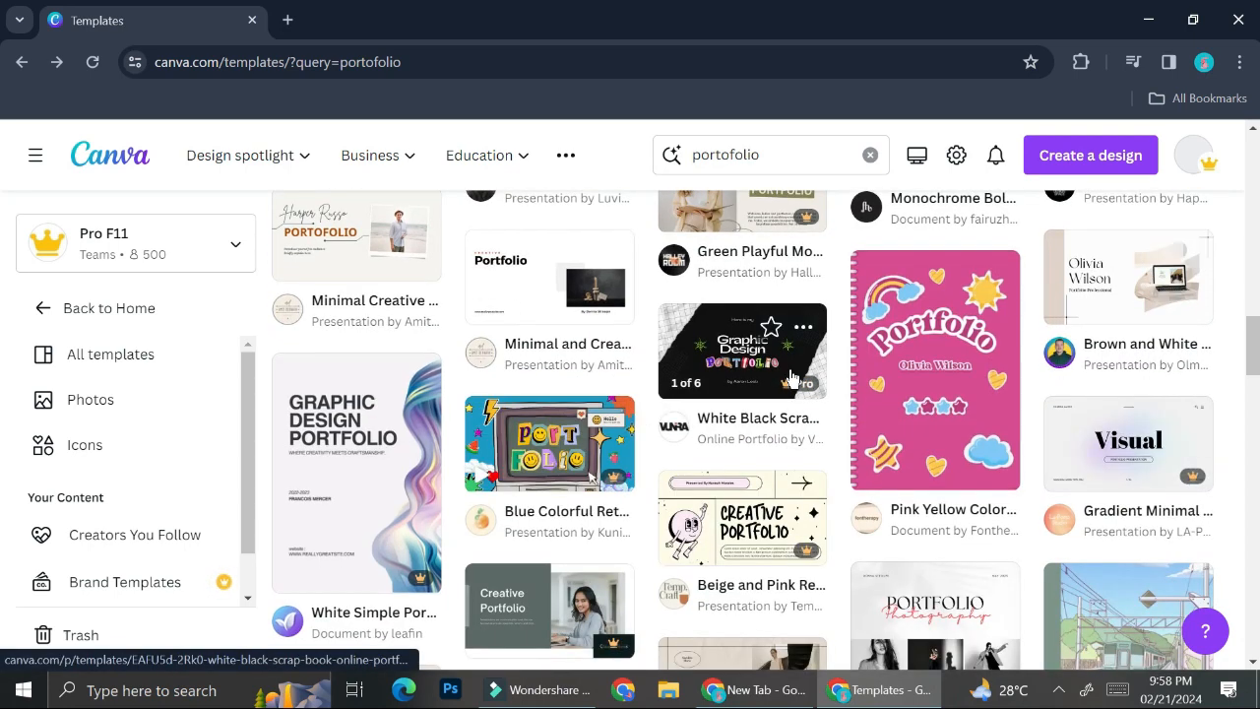
scroll(791, 377, "down", 1)
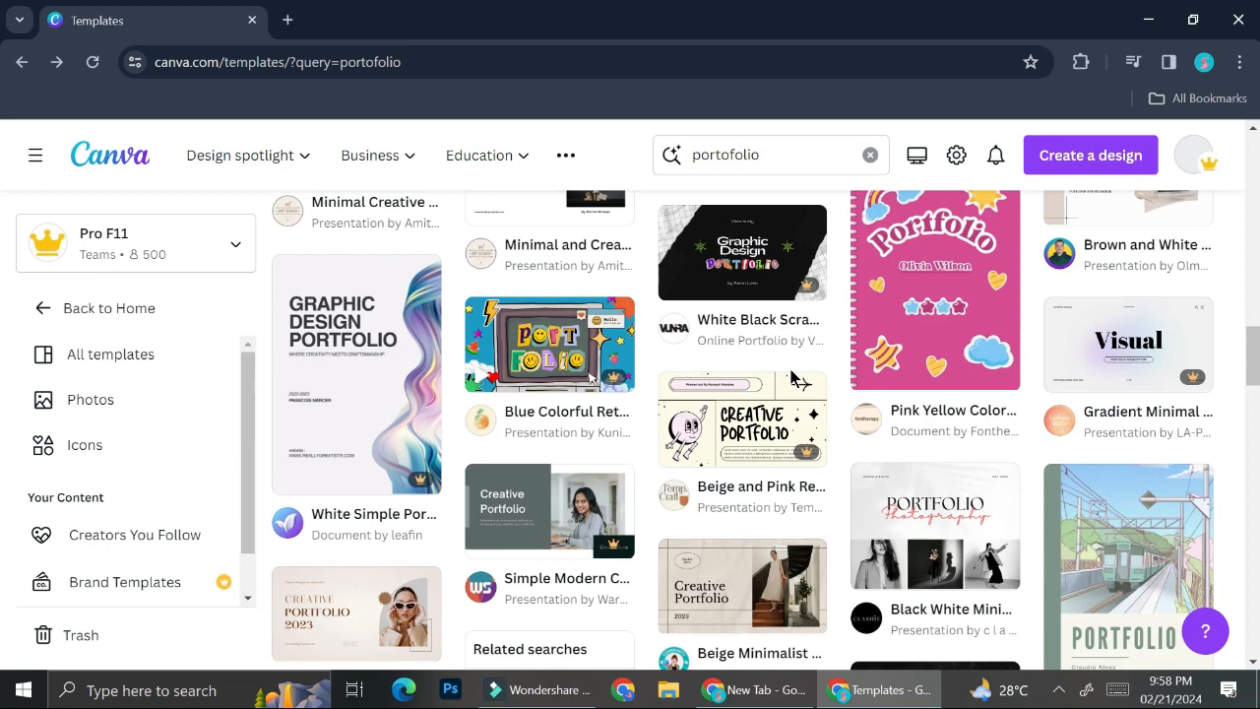
scroll(792, 377, "down", 1)
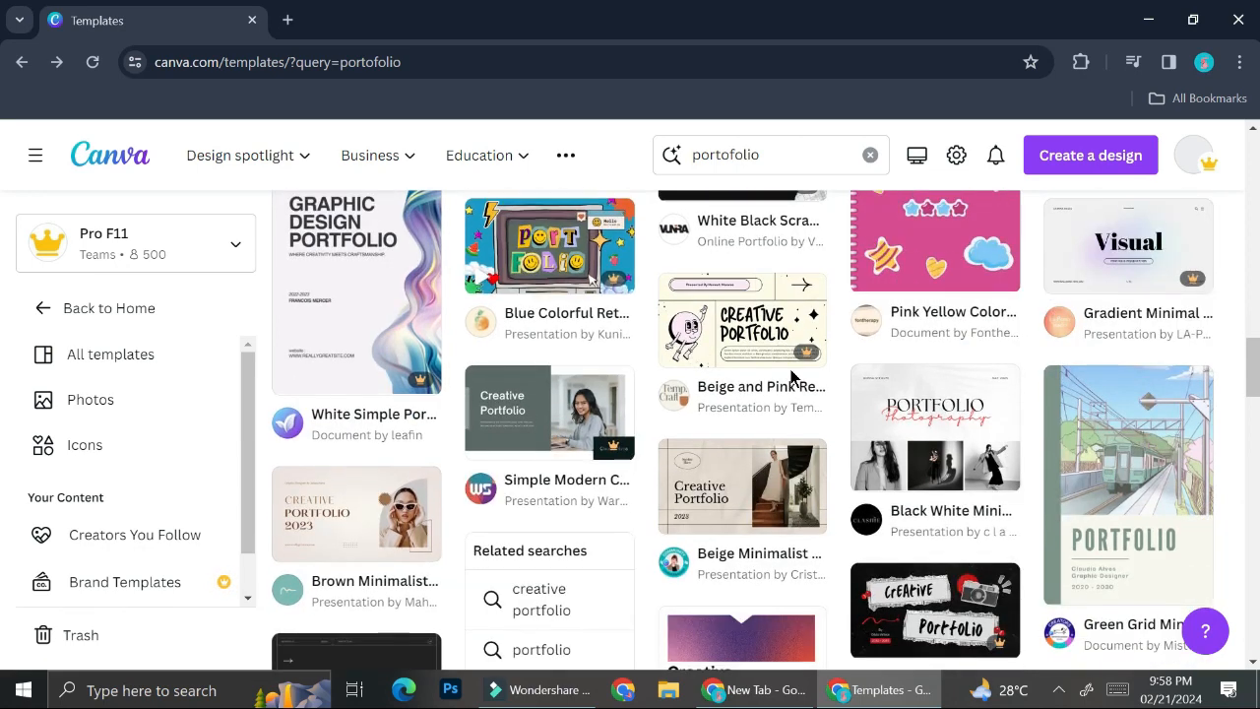
Open the Beige Minimalist Creative Portfolio preview and browse its About me through Portfolio slides.
left_click(729, 492)
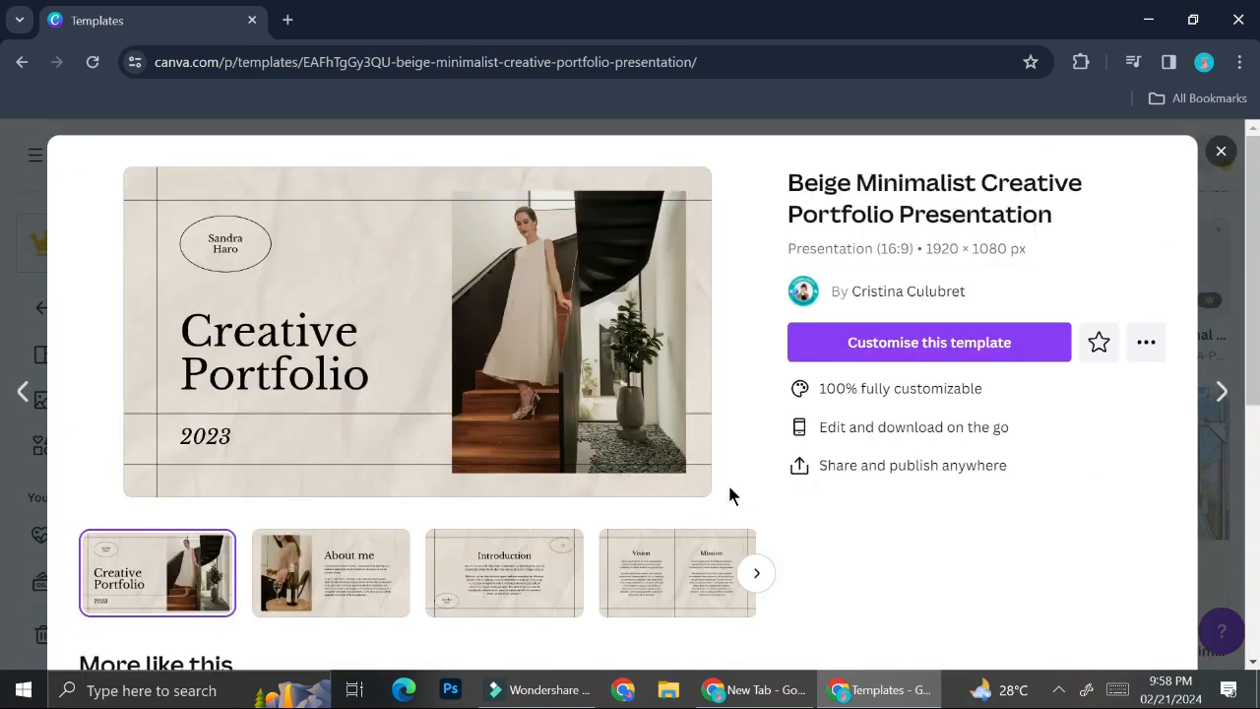
left_click(298, 601)
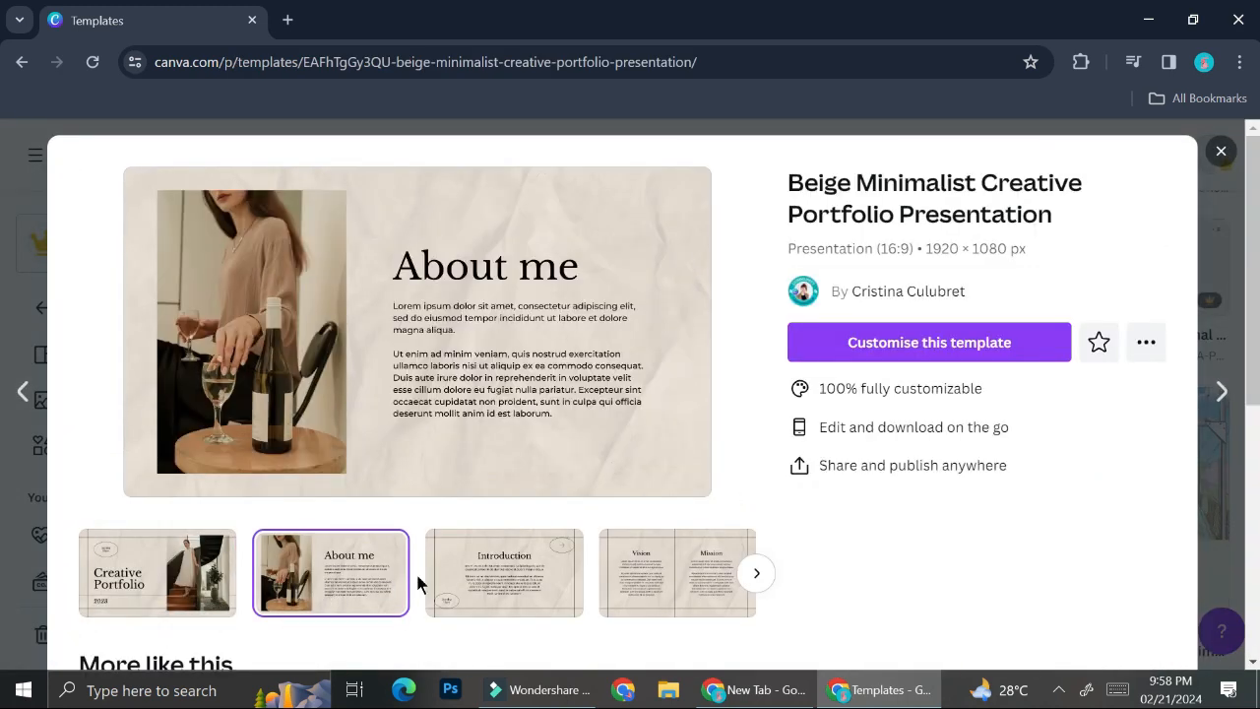
left_click(467, 594)
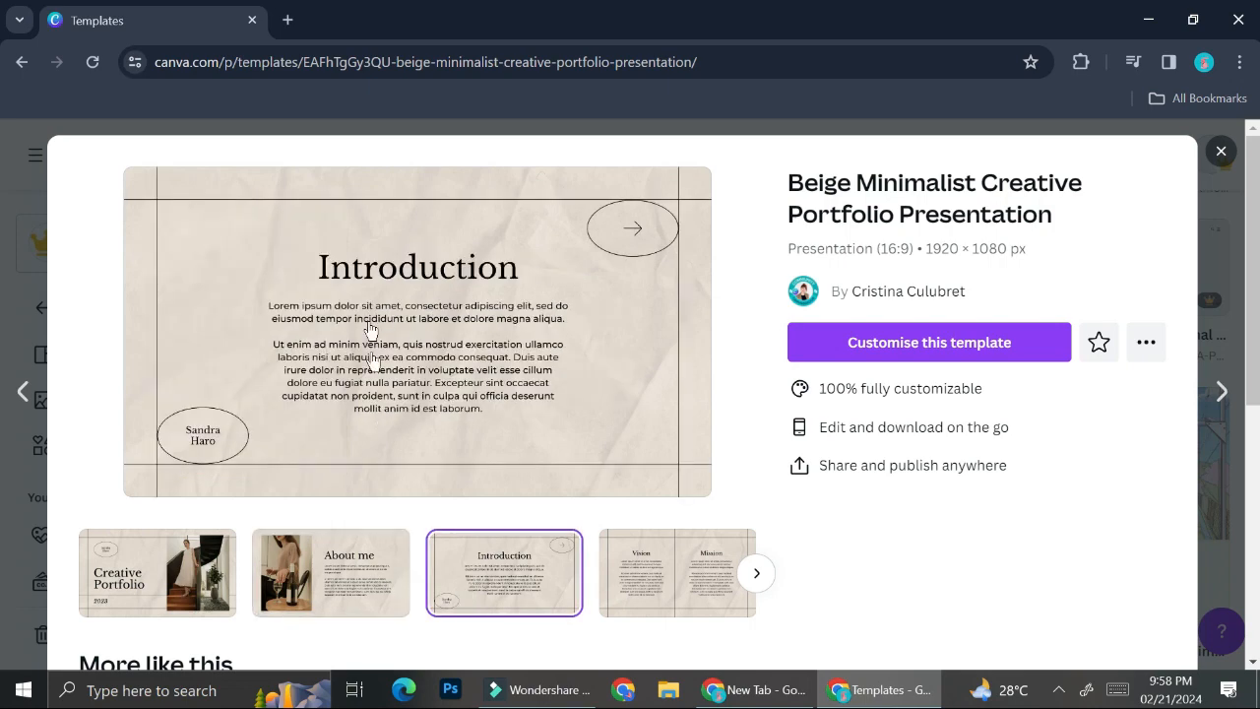
left_click(756, 576)
left_click(757, 581)
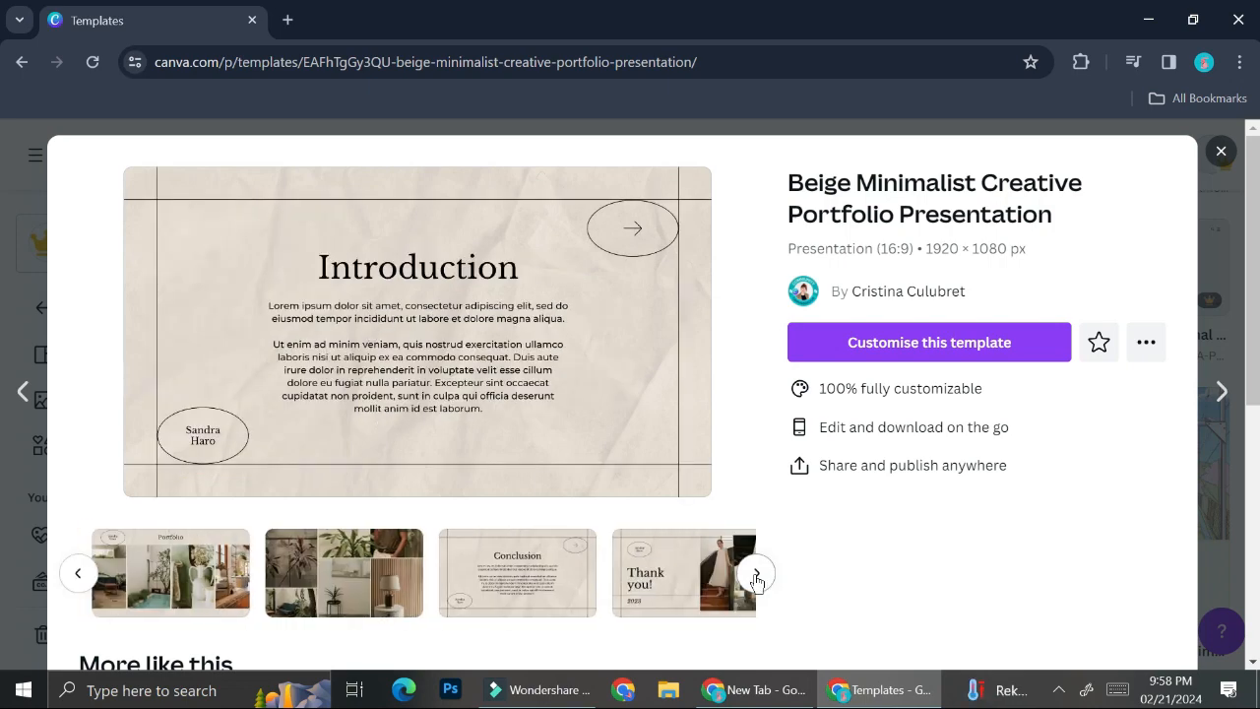
left_click(755, 581)
left_click(570, 576)
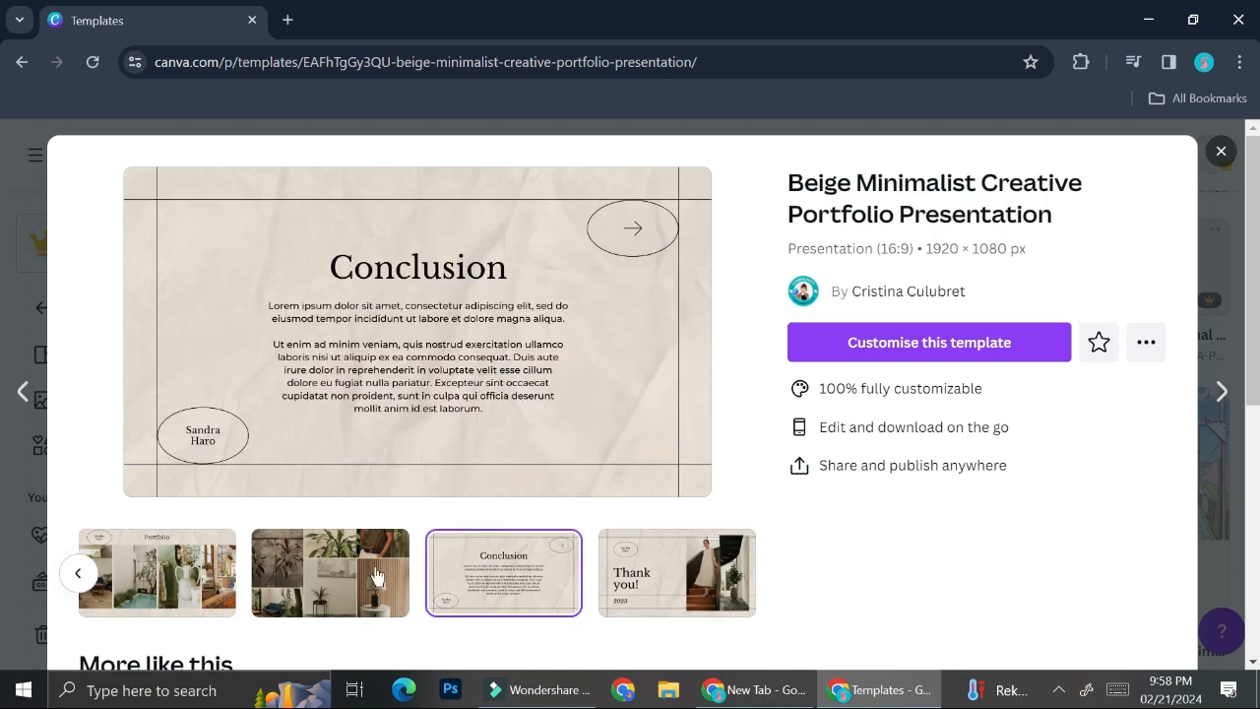
left_click(374, 576)
left_click(207, 591)
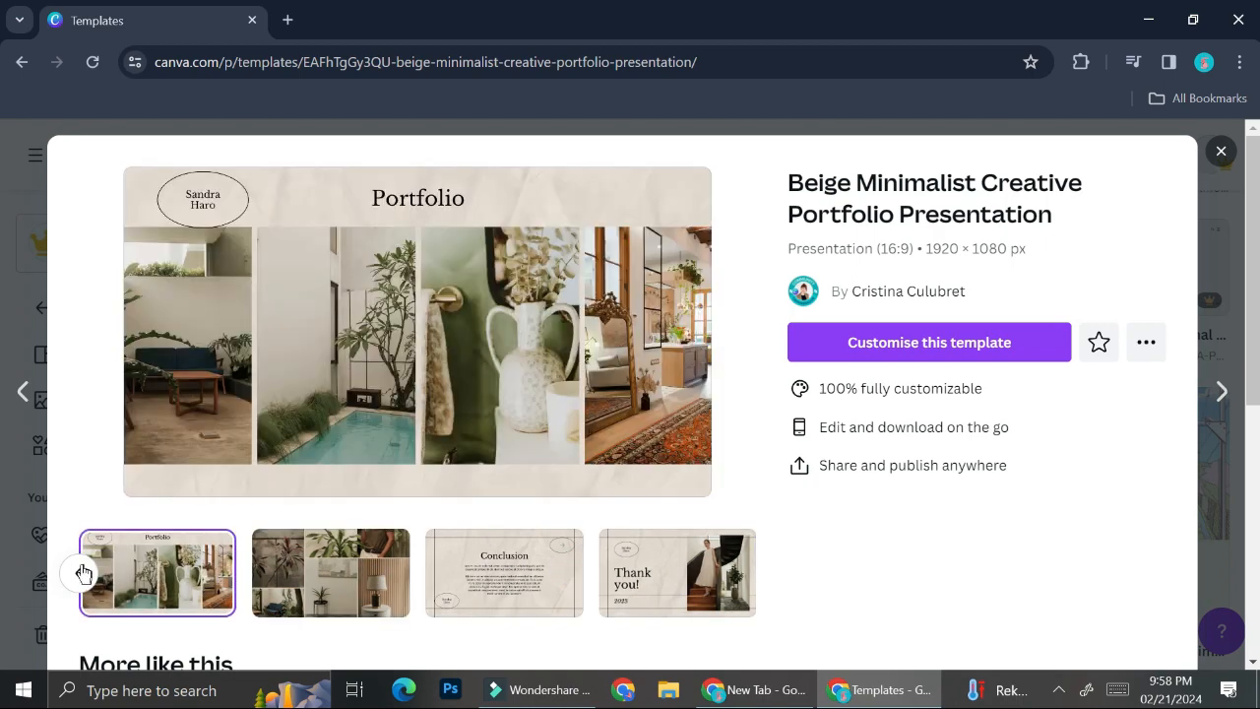
Return to the first slides and start a new design from this template.
left_click(83, 571)
left_click(83, 571)
left_click(83, 571)
left_click(83, 571)
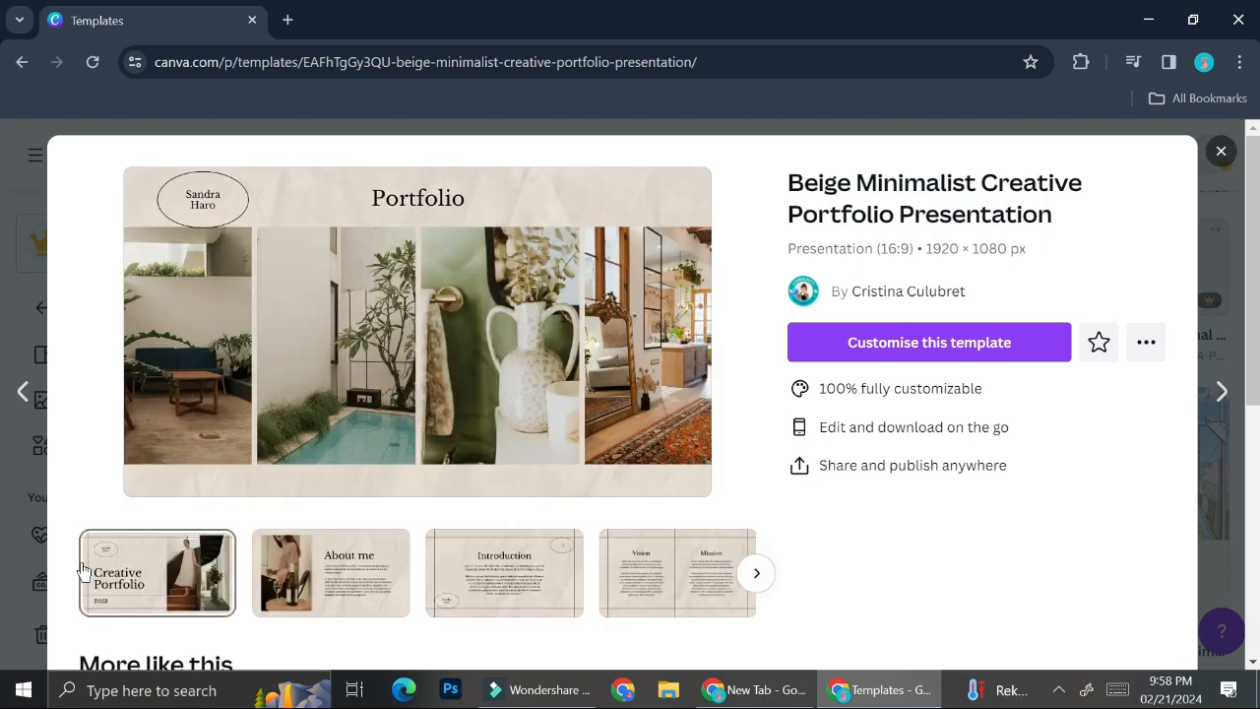
left_click(848, 335)
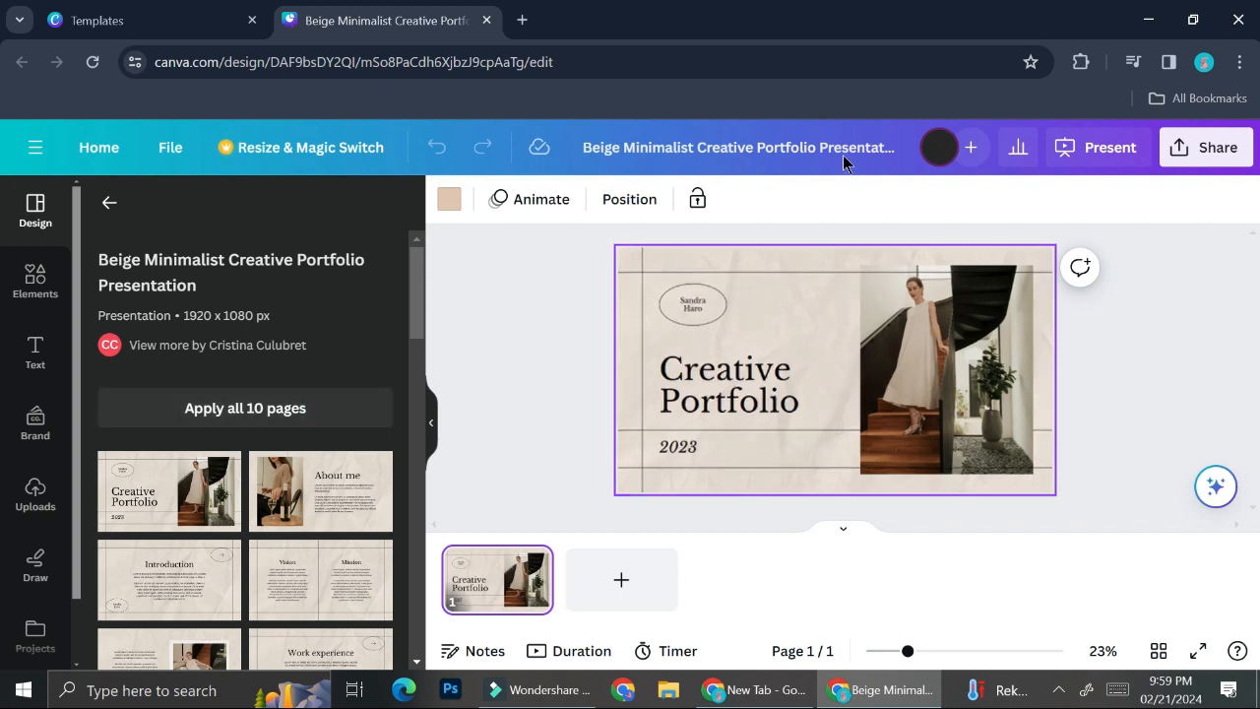
Add all 10 template pages to the design and zoom in on the cover.
left_click(295, 429)
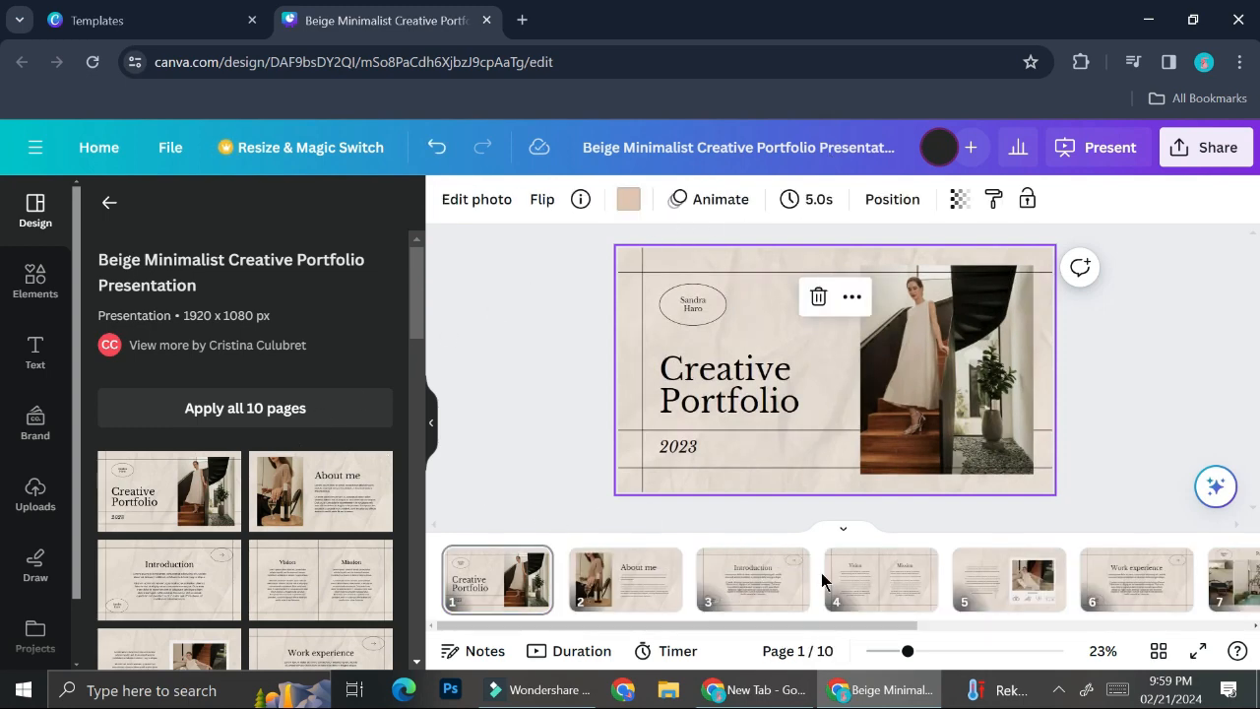
left_click(938, 654)
scroll(671, 335, "up", 2)
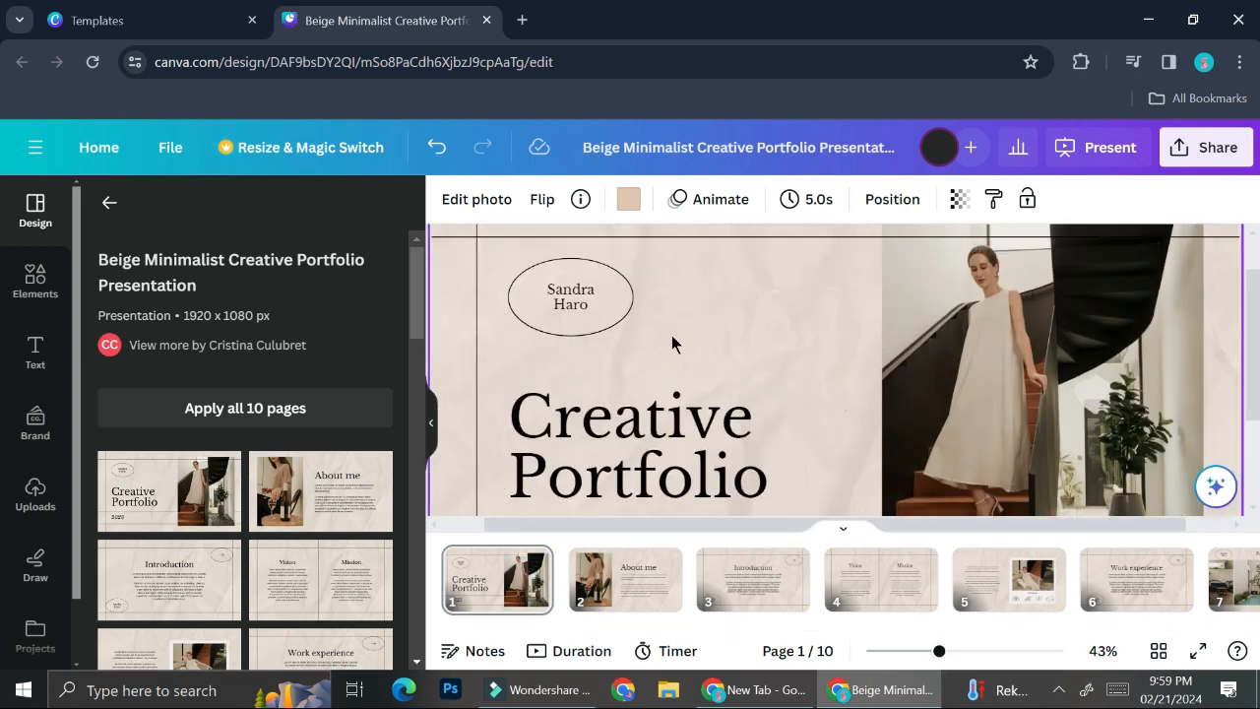
scroll(671, 335, "up", 1)
Type a new full name into the cover's oval and select it for a font change.
double_click(570, 346)
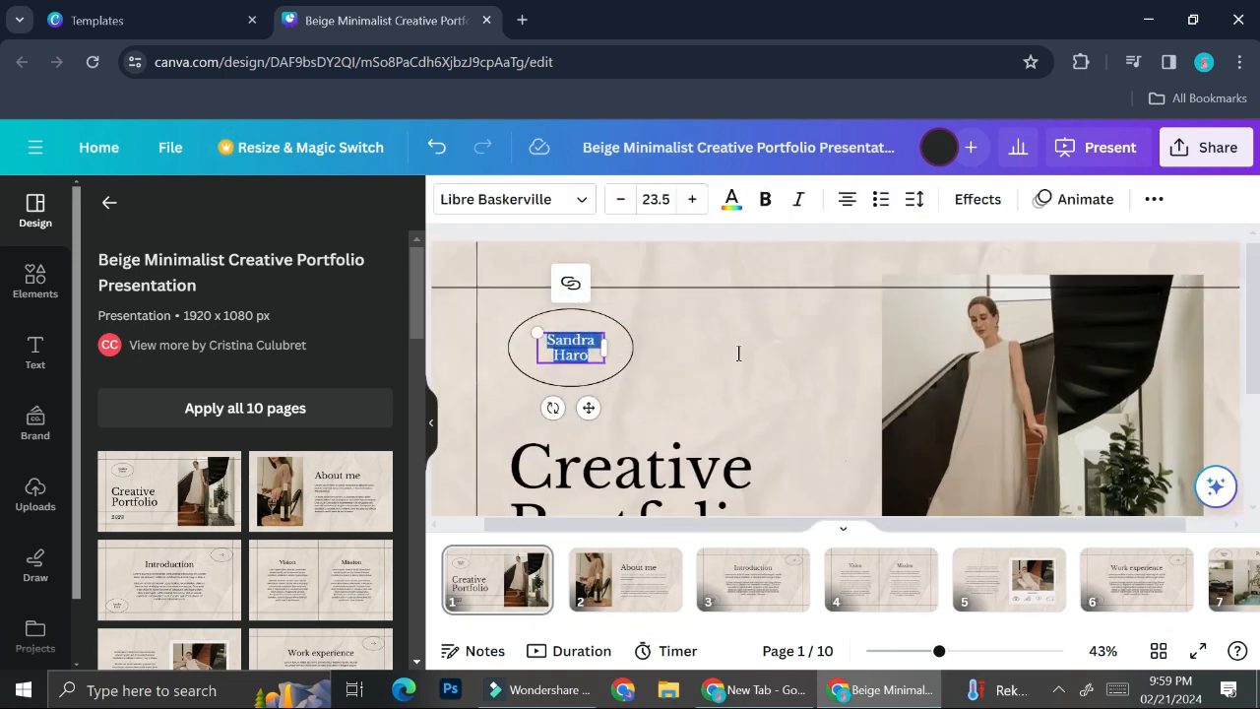
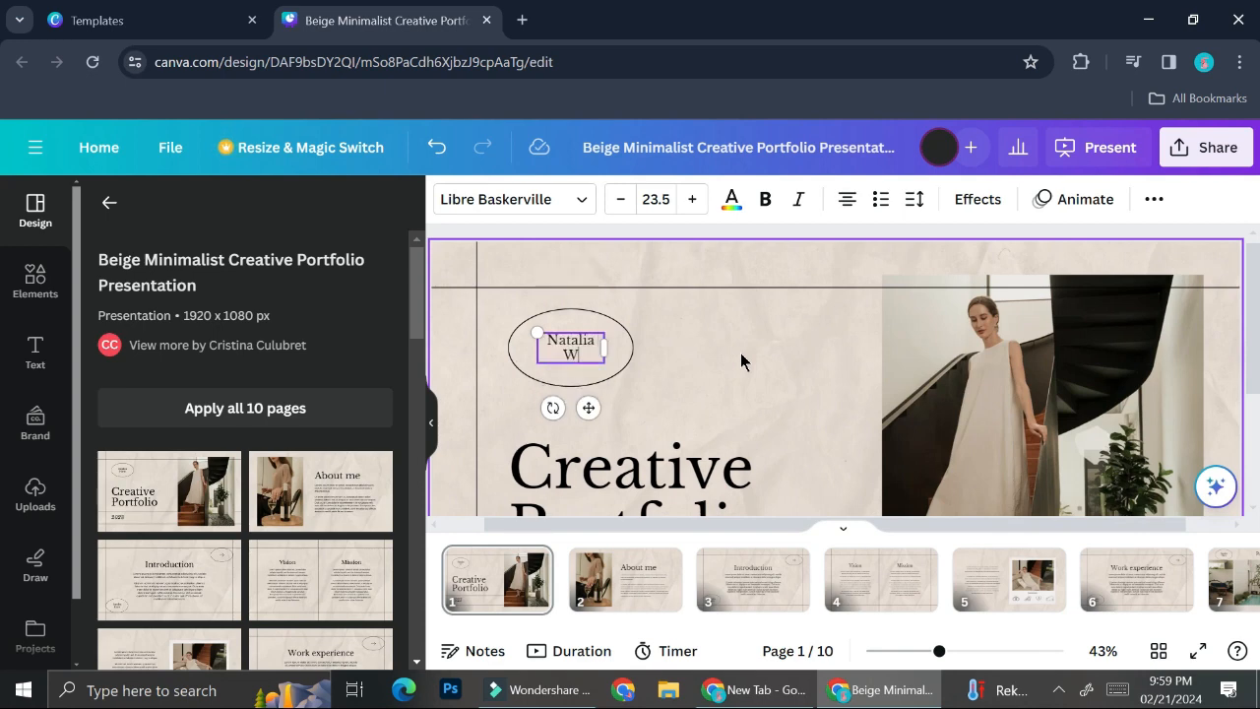
left_click(813, 459)
left_click(598, 343)
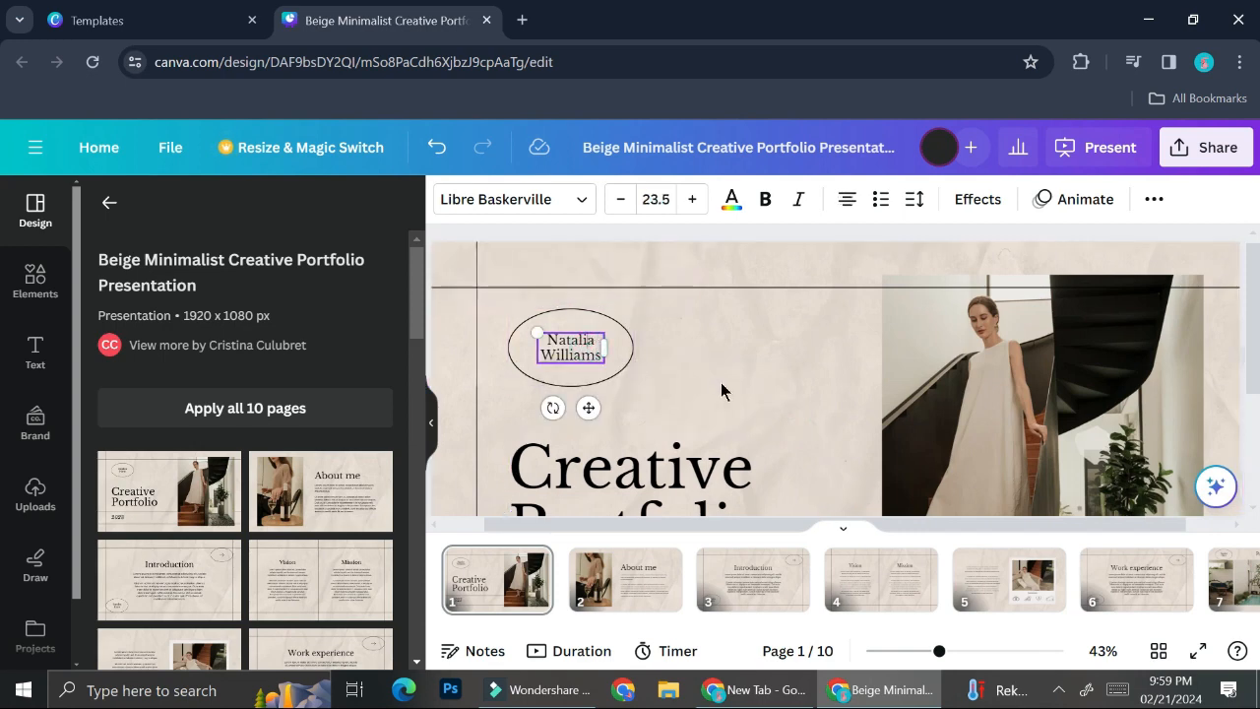
double_click(595, 351)
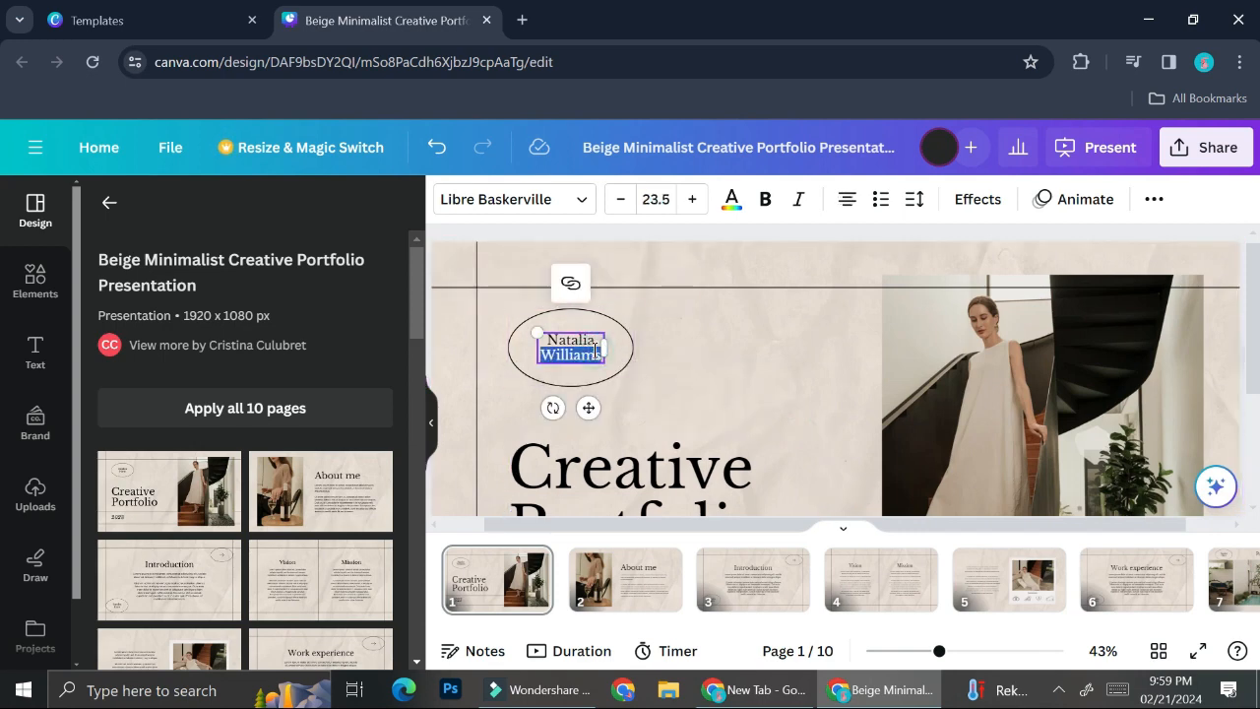
triple_click(596, 352)
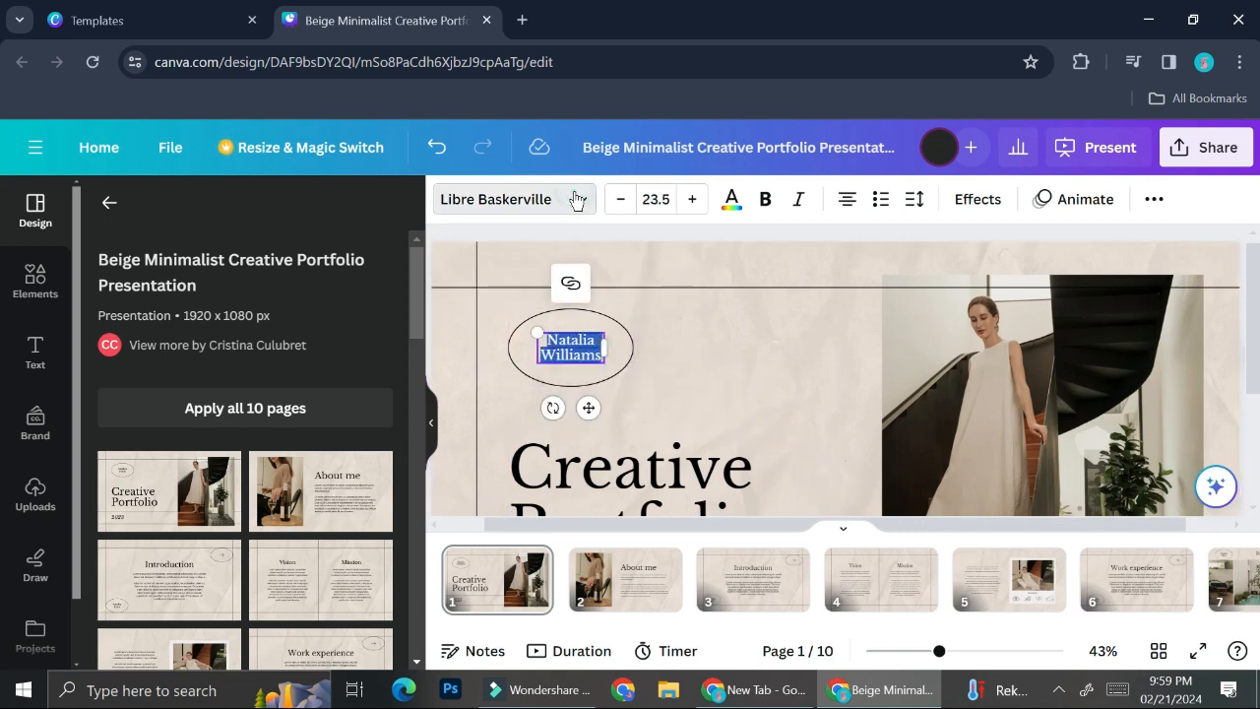
left_click(578, 200)
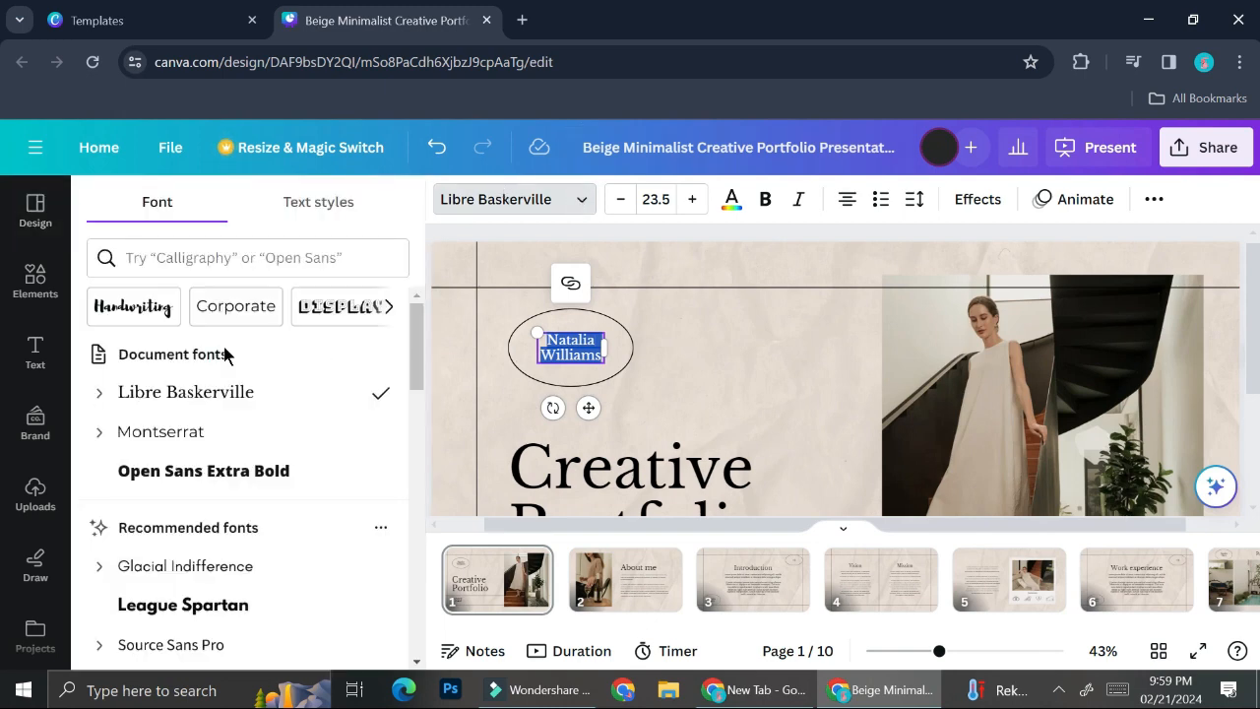
Try the Architype Bayer-type font on the cover name, then undo back to Libre Baskerville.
scroll(226, 371, "down", 1)
scroll(226, 371, "down", 10)
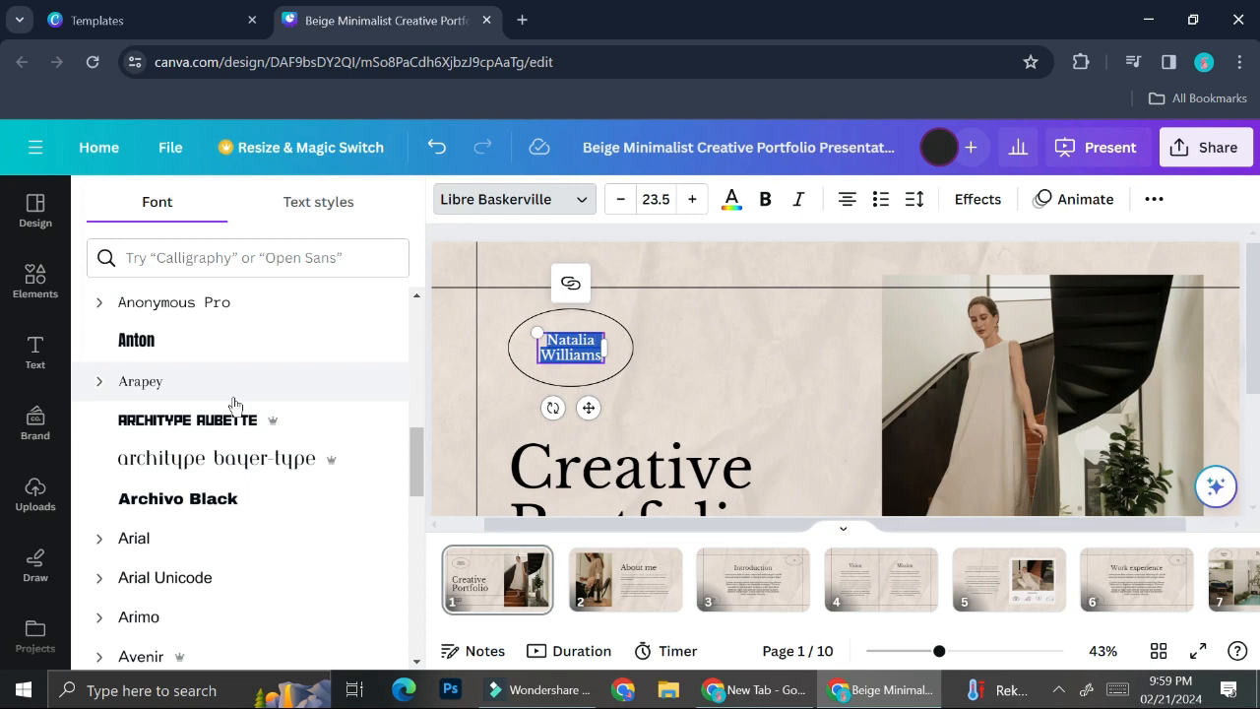
left_click(264, 465)
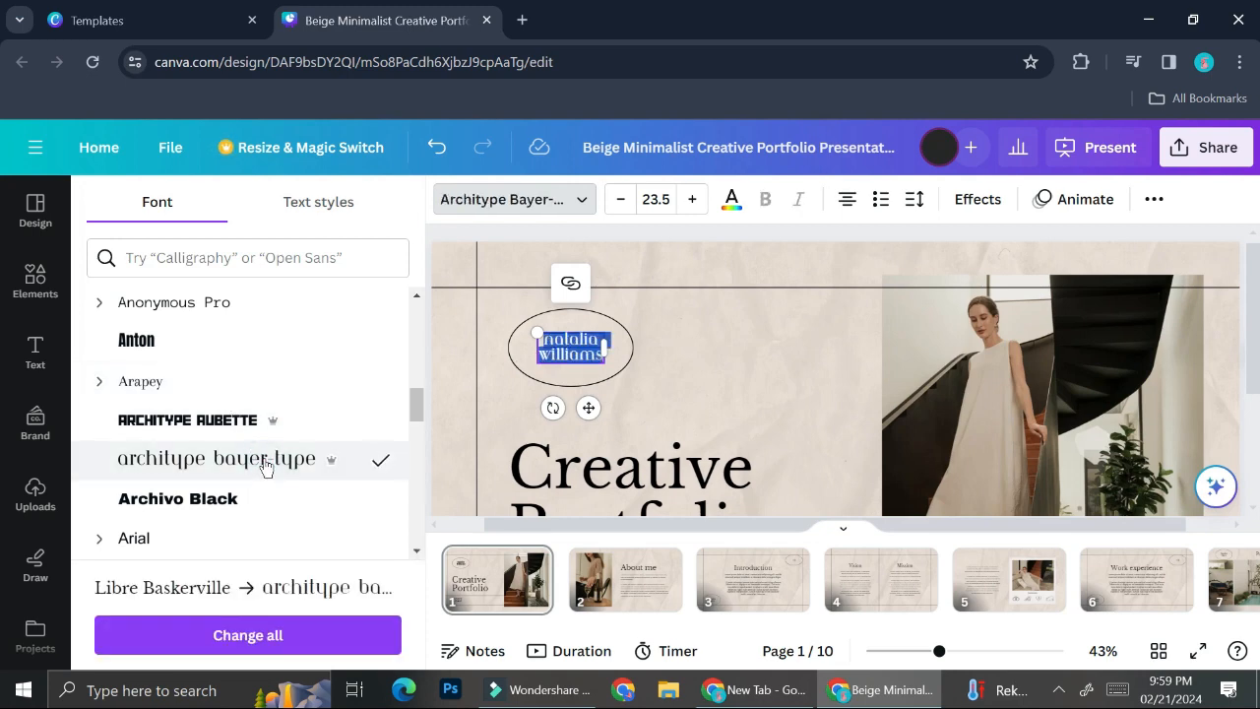
key("ctrl+z")
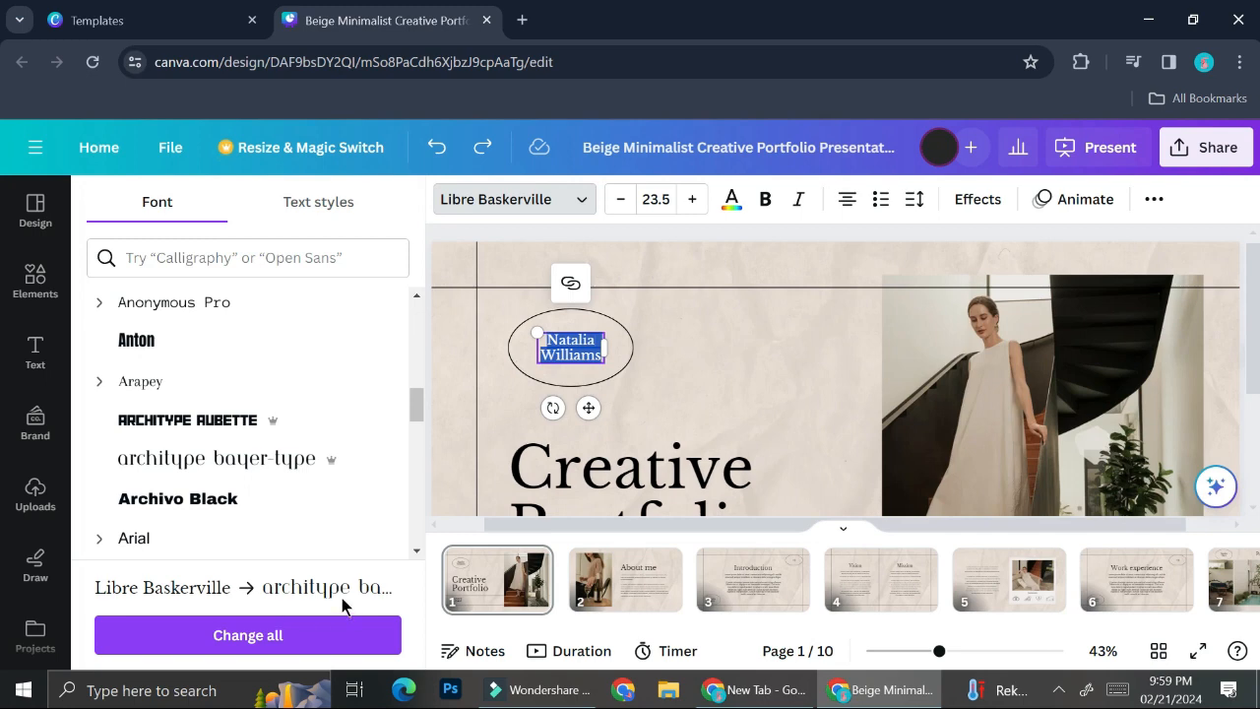
left_click(204, 243)
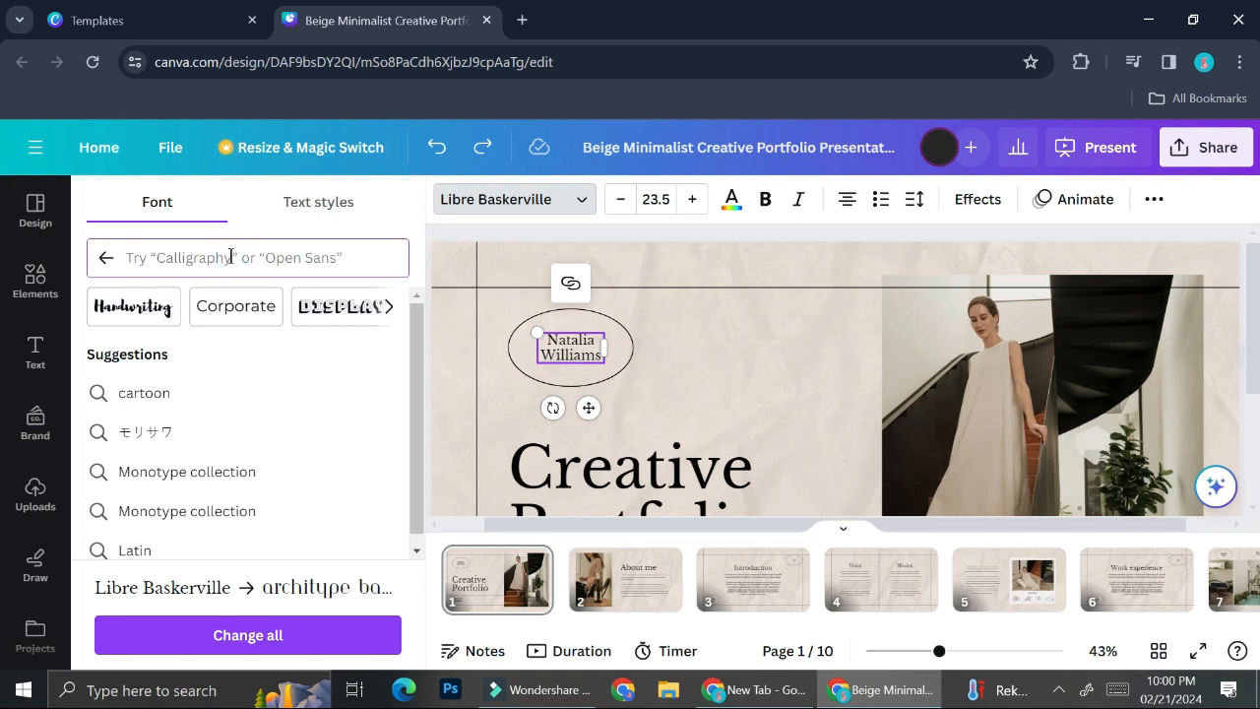
Search the fonts for 'calligraphy' and scroll through the results.
type("caligraphy")
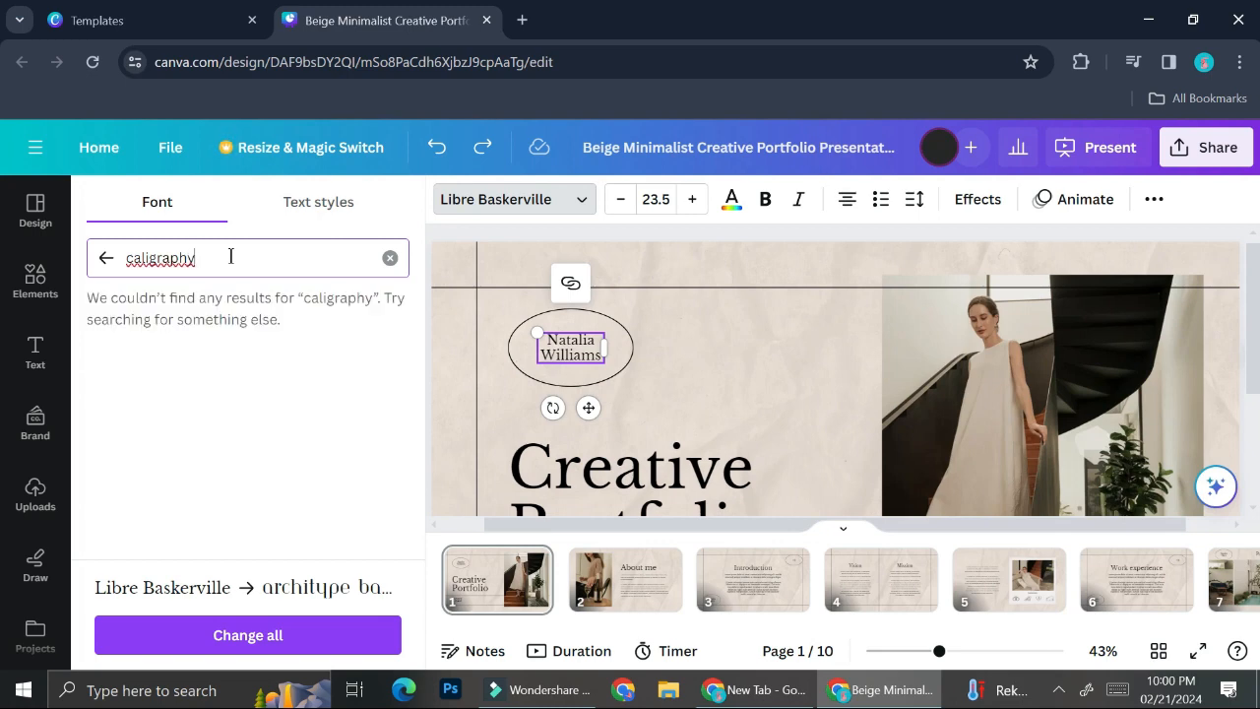
key("BackSpace")
key("BackSpace")
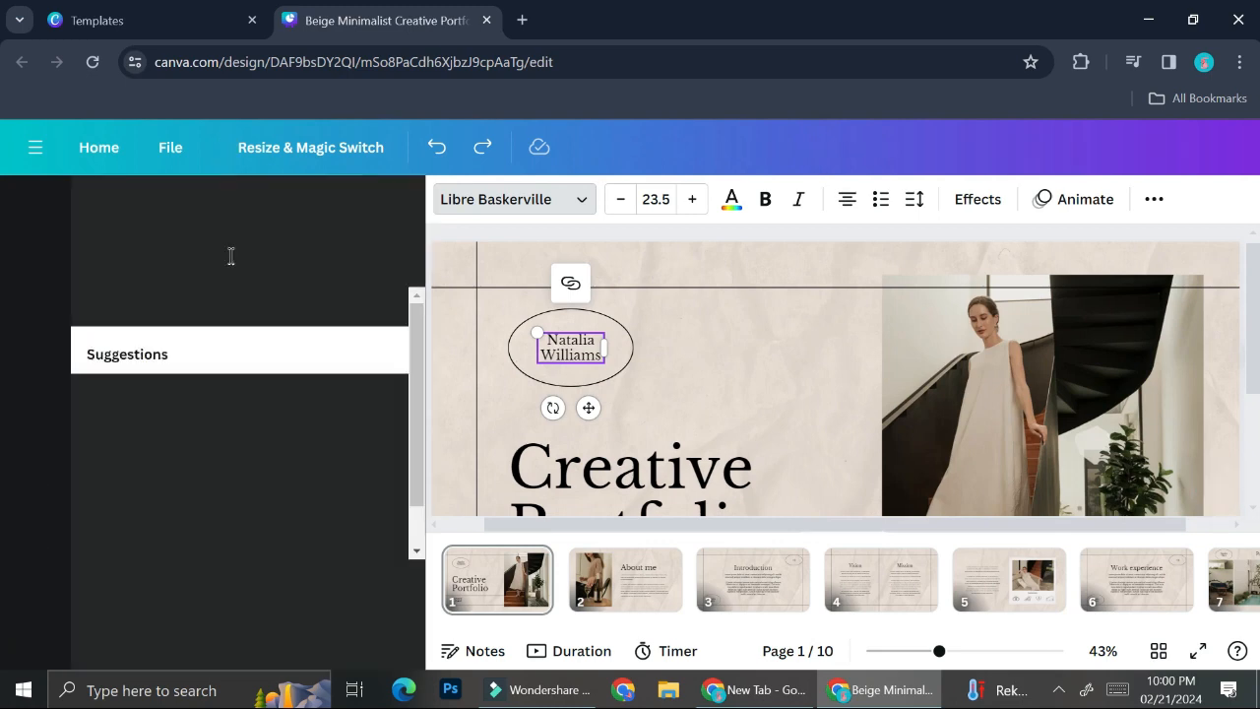
type("calligraph")
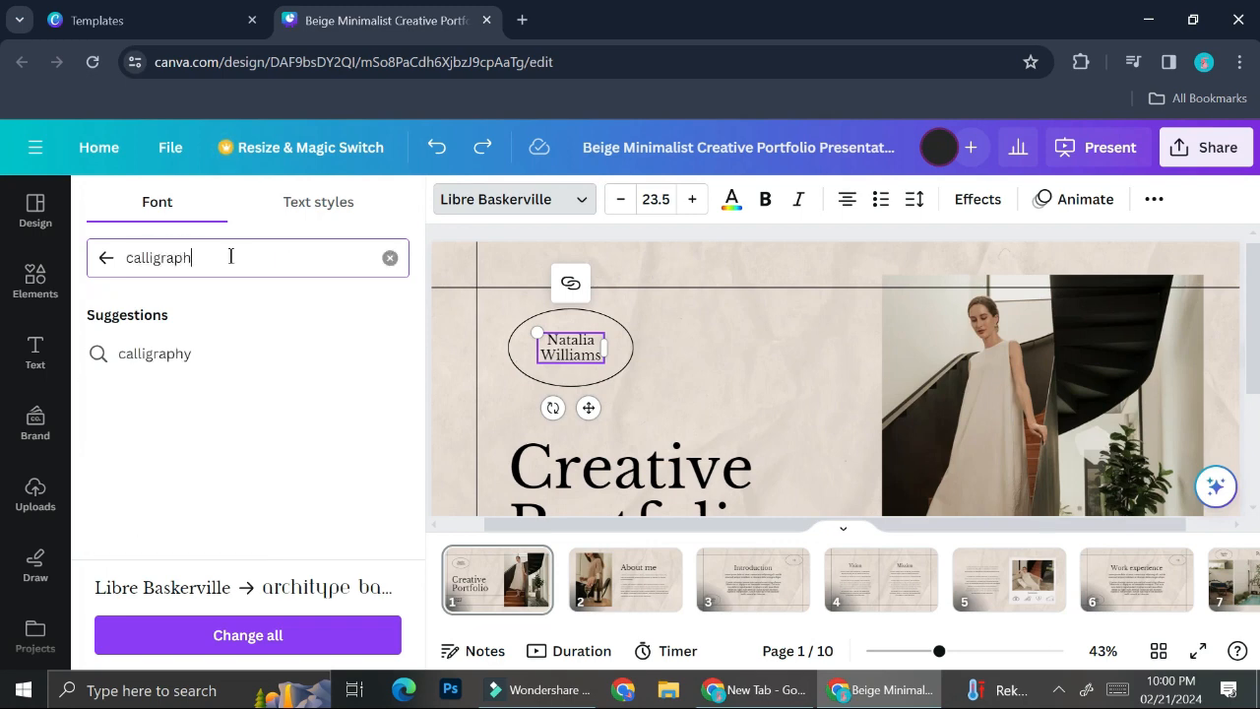
type("y")
key("Return")
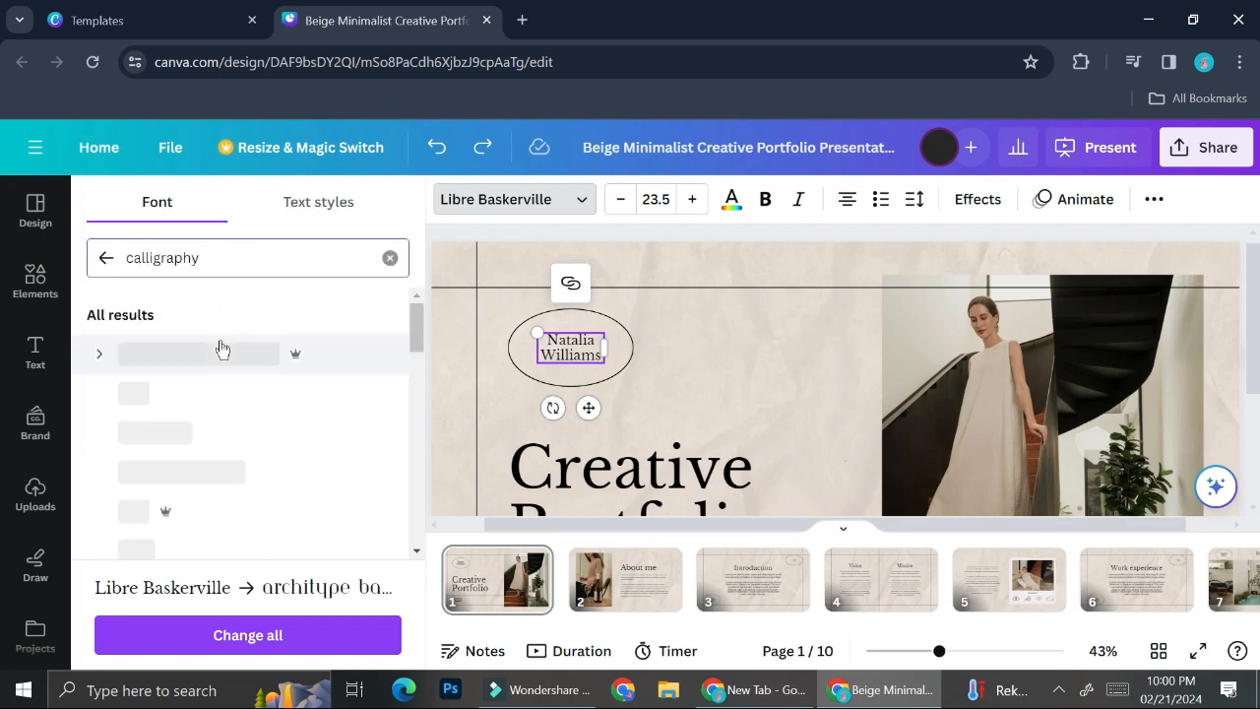
scroll(332, 372, "down", 5)
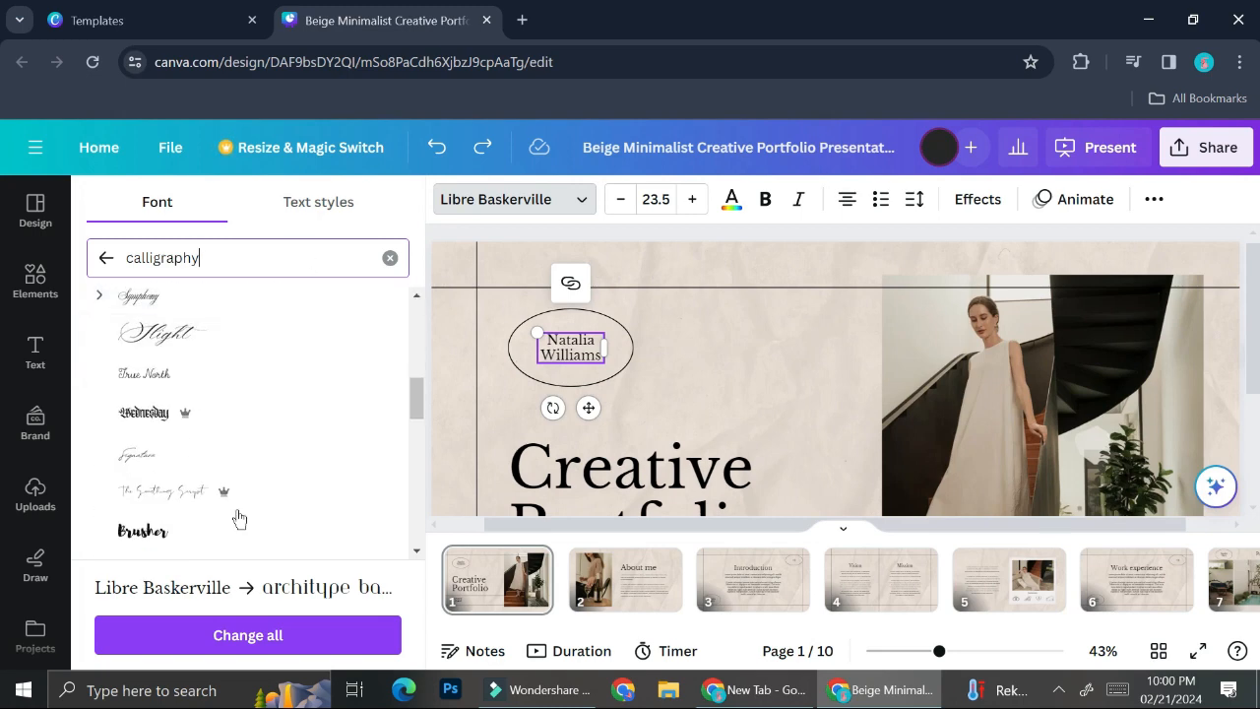
scroll(240, 520, "down", 3)
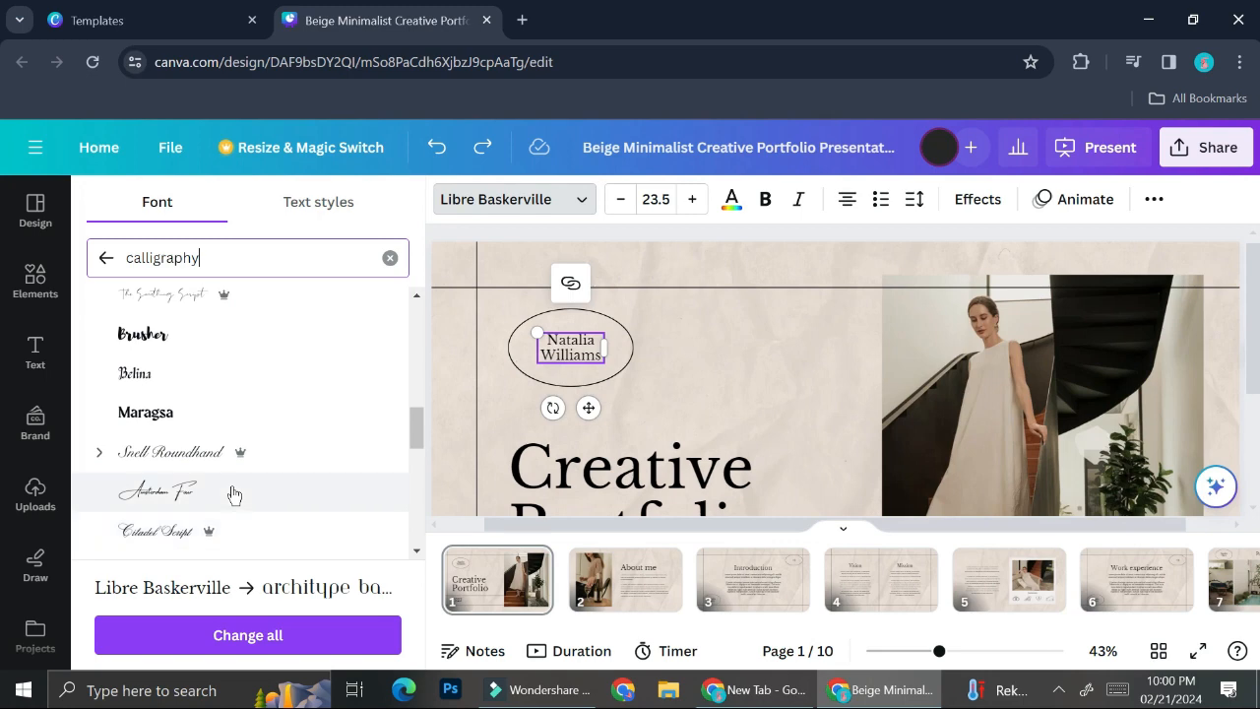
scroll(233, 493, "down", 6)
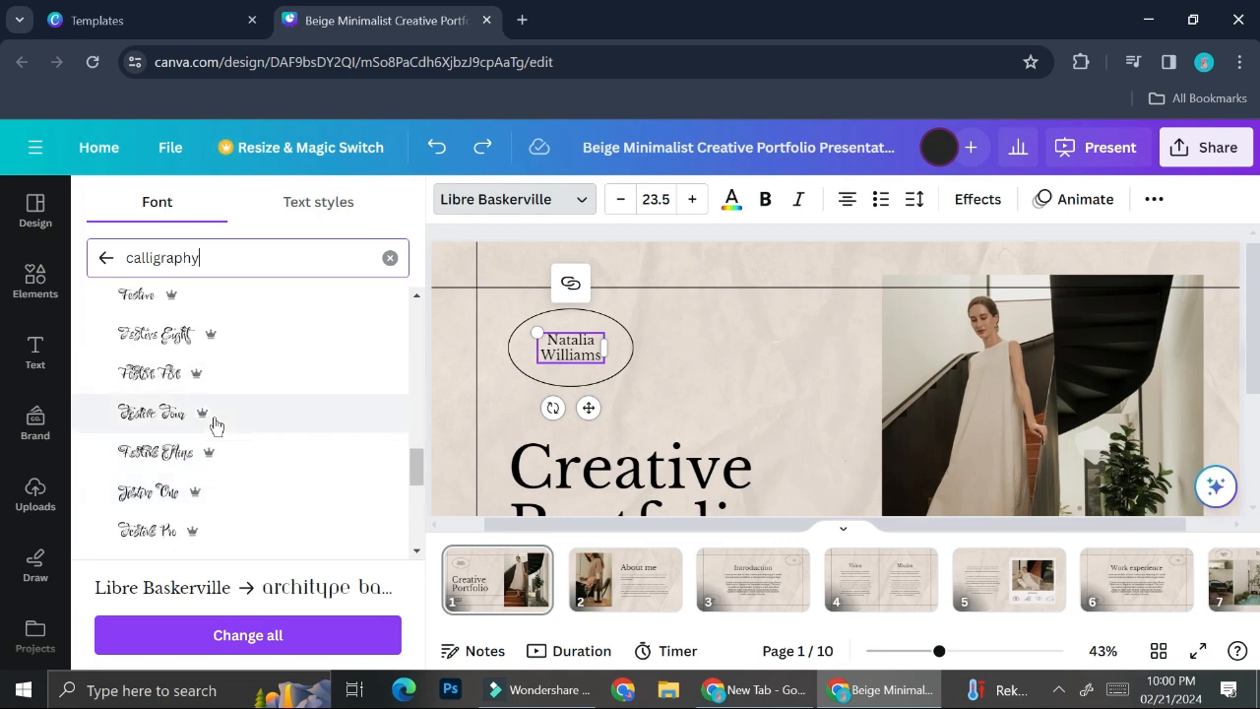
scroll(214, 443, "up", 15)
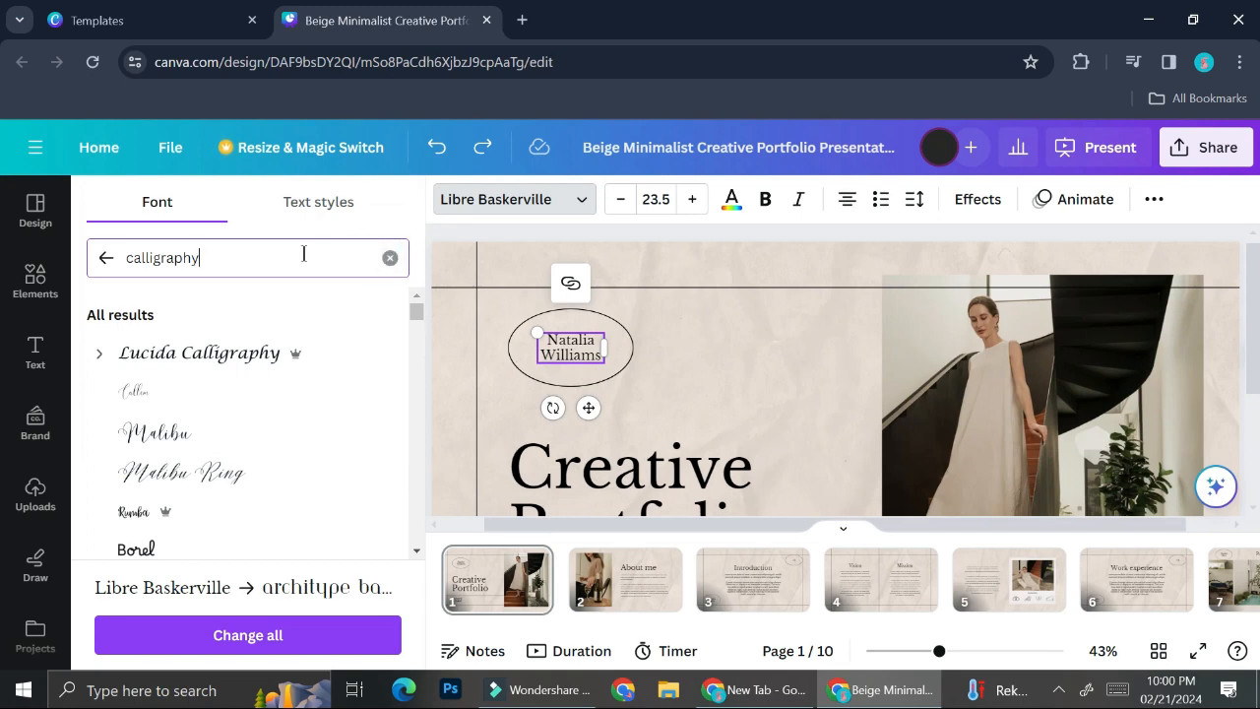
Show all of the document's Heading, Subheading and Body text styles.
left_click(320, 202)
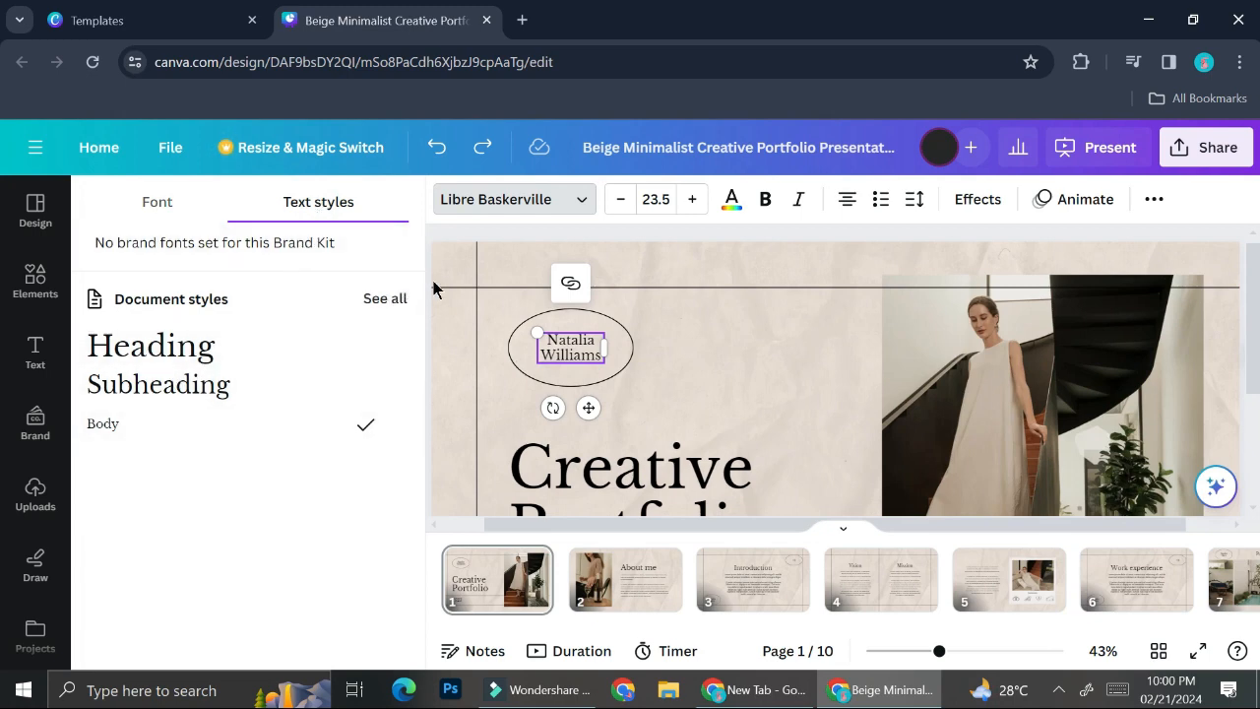
left_click(390, 299)
scroll(244, 394, "down", 1)
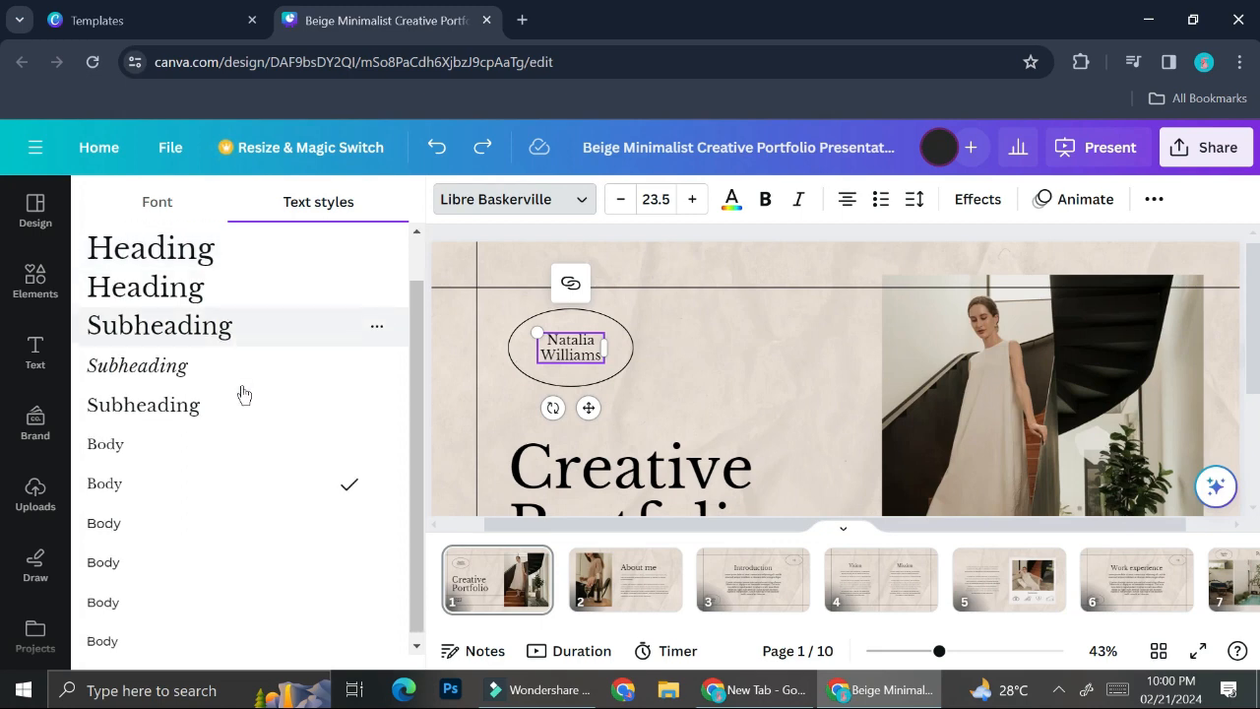
Close the font list and change the cover's year text from 2023 to 2024.
left_click(160, 216)
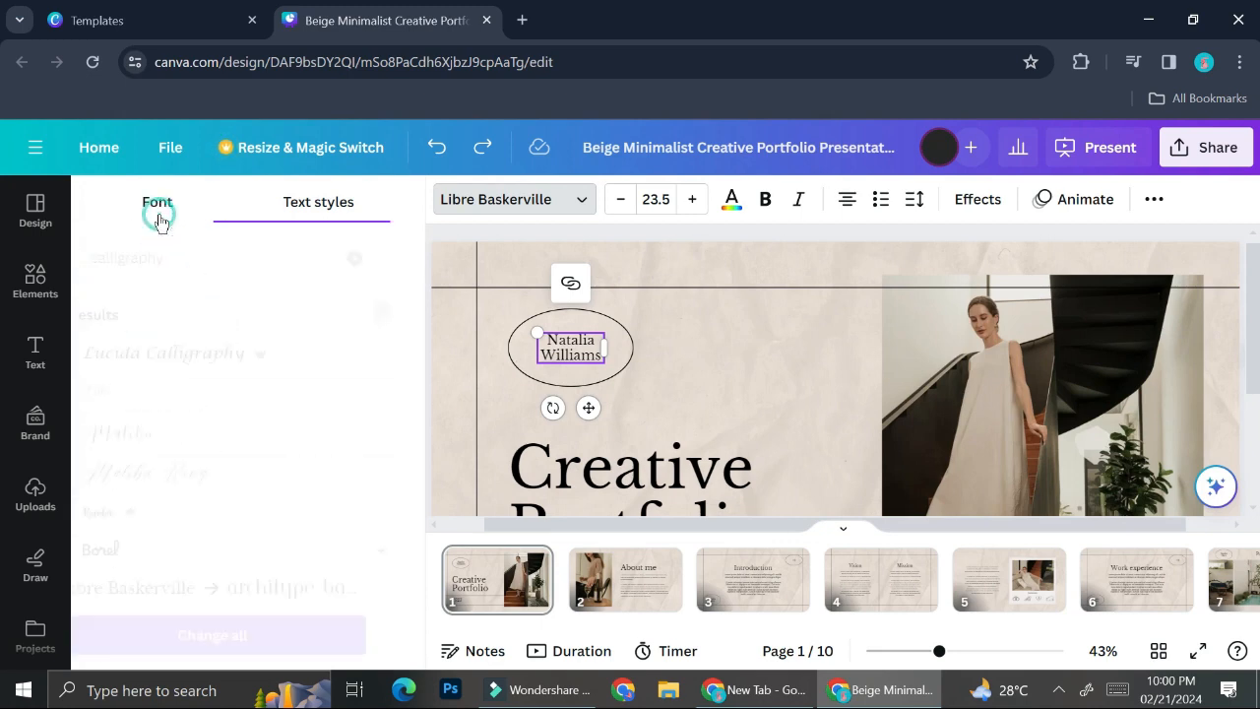
left_click(726, 412)
scroll(726, 409, "down", 2)
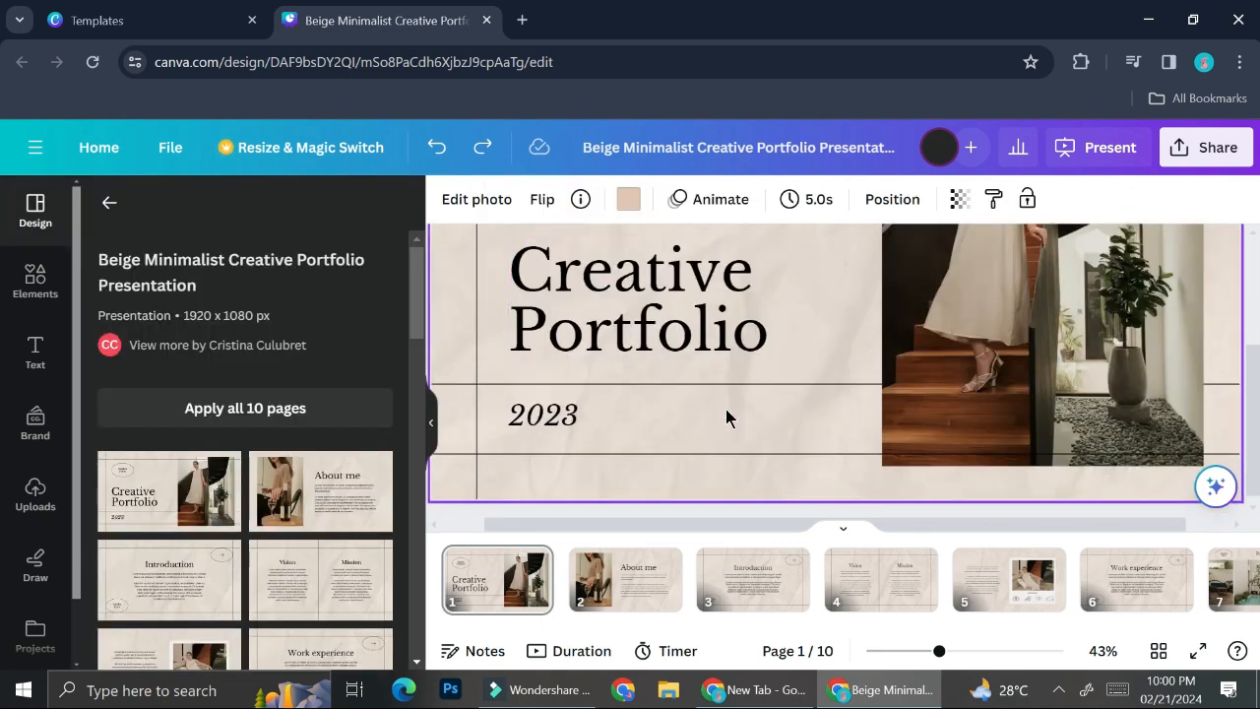
double_click(561, 414)
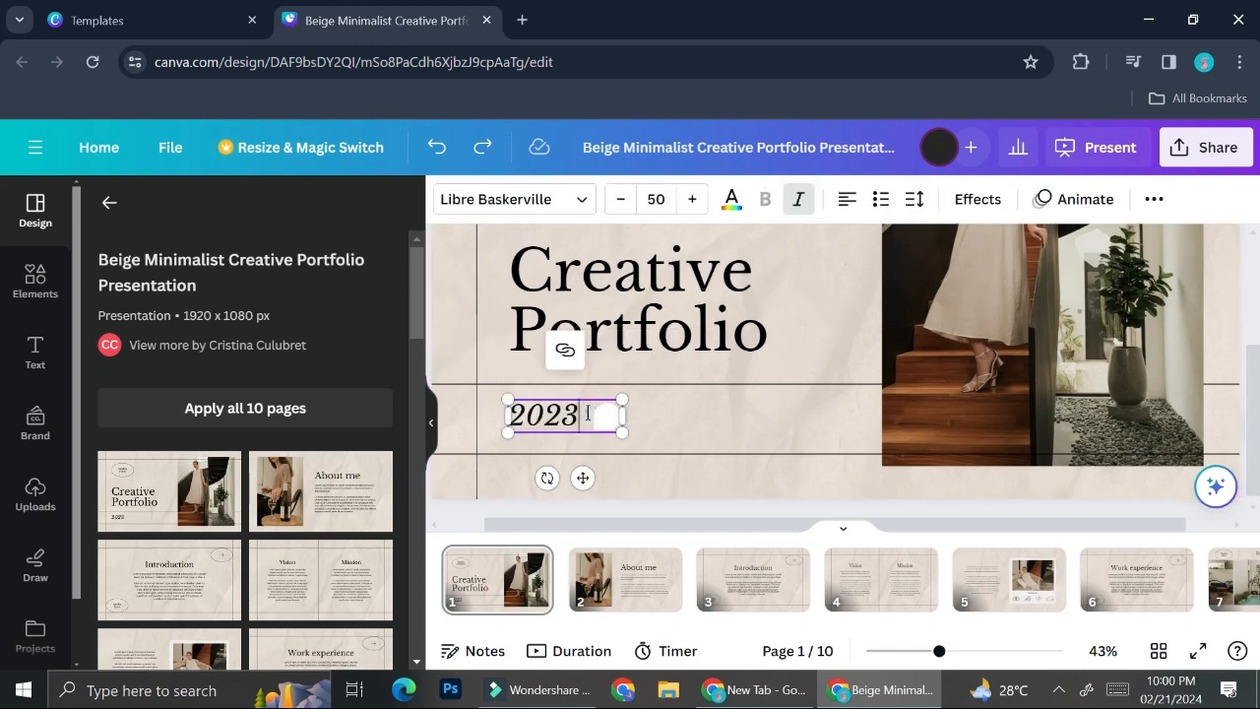
type("2024")
left_click(971, 282)
scroll(985, 316, "up", 2)
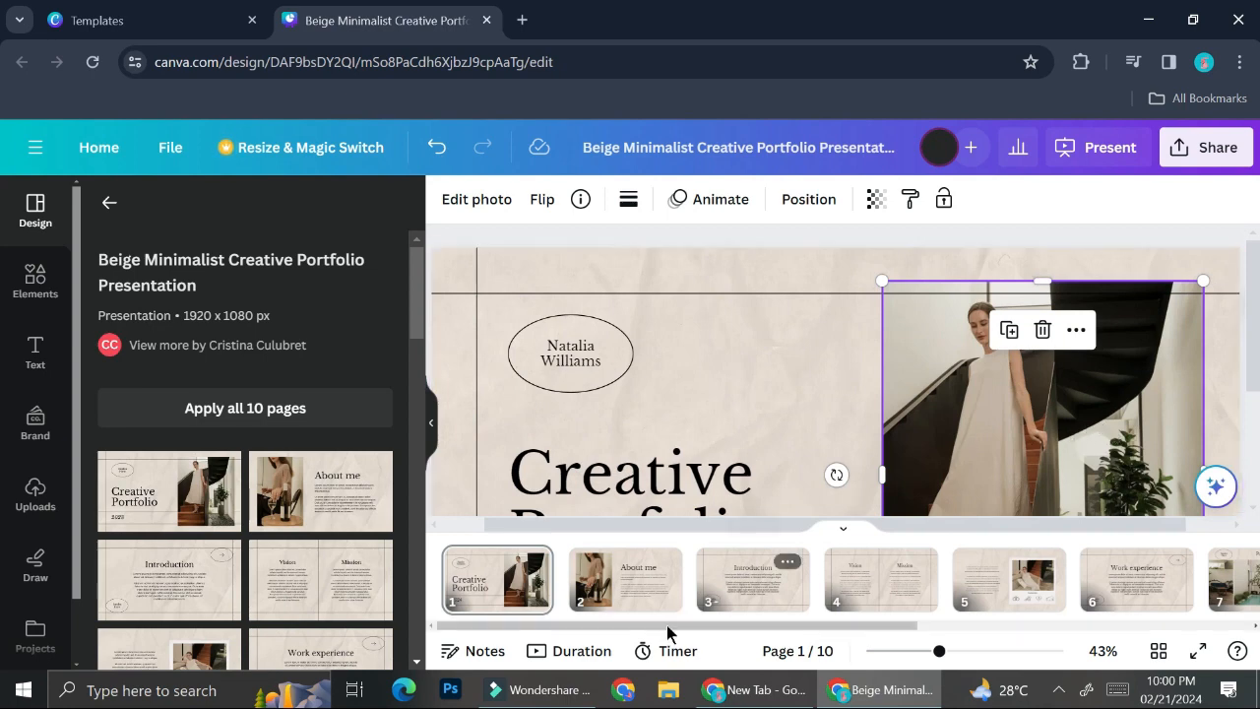
left_click(636, 600)
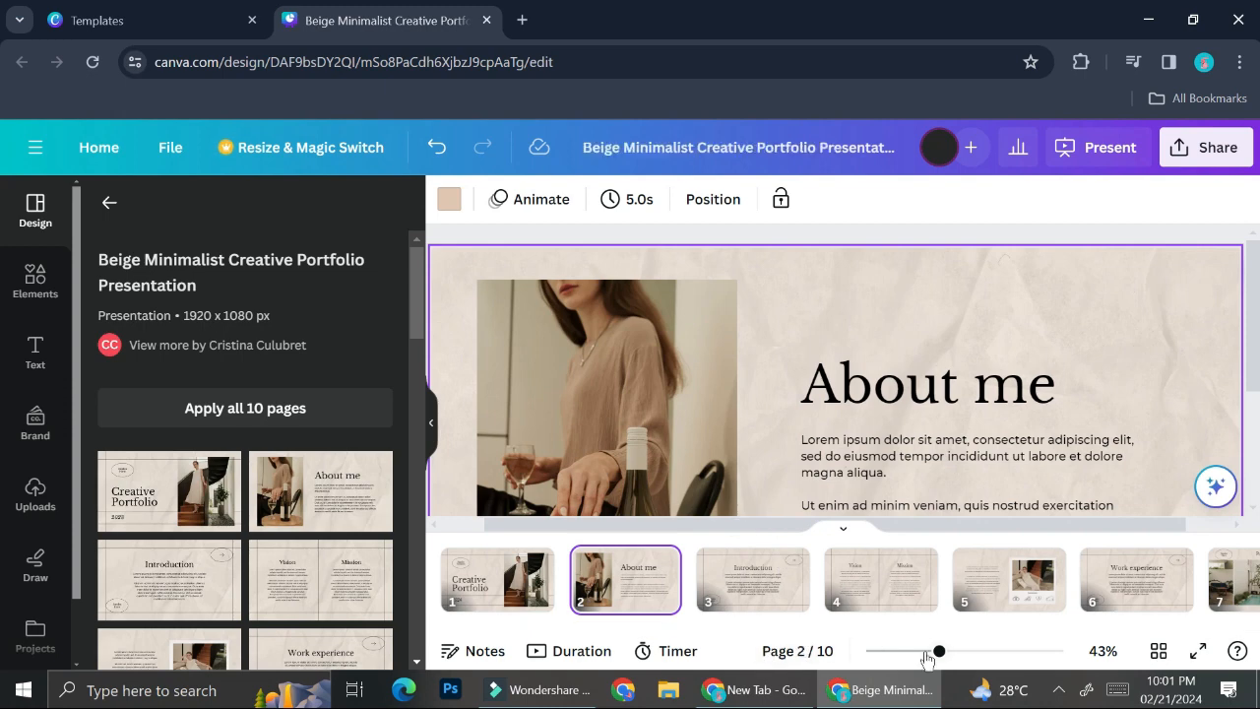
left_click_drag(937, 658, 921, 658)
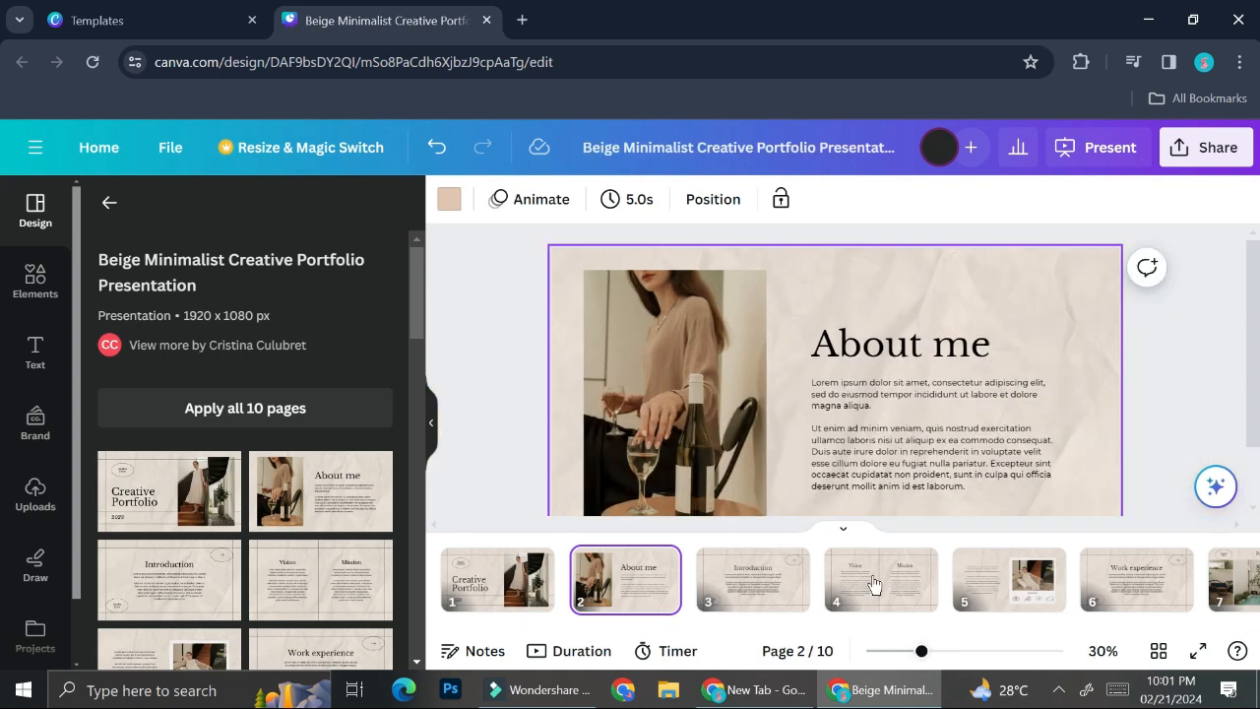
double_click(917, 409)
left_click(754, 589)
scroll(687, 424, "down", 1)
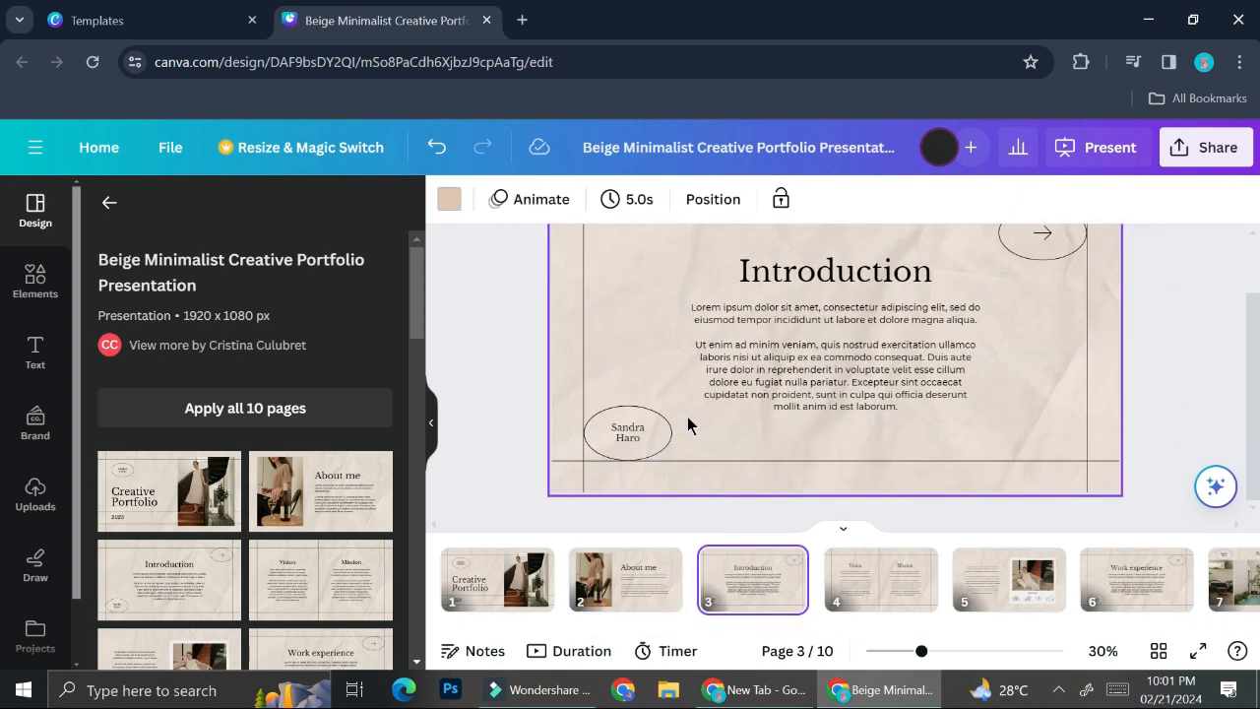
scroll(687, 424, "up", 1)
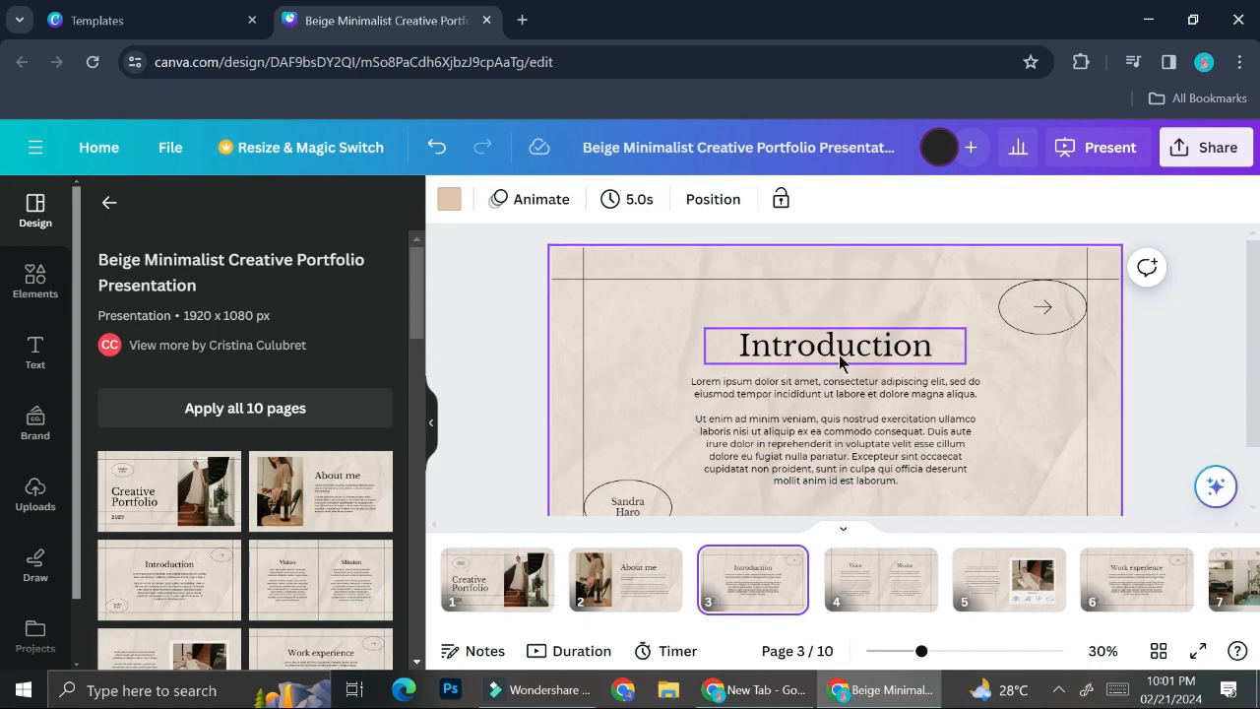
scroll(794, 402, "down", 1)
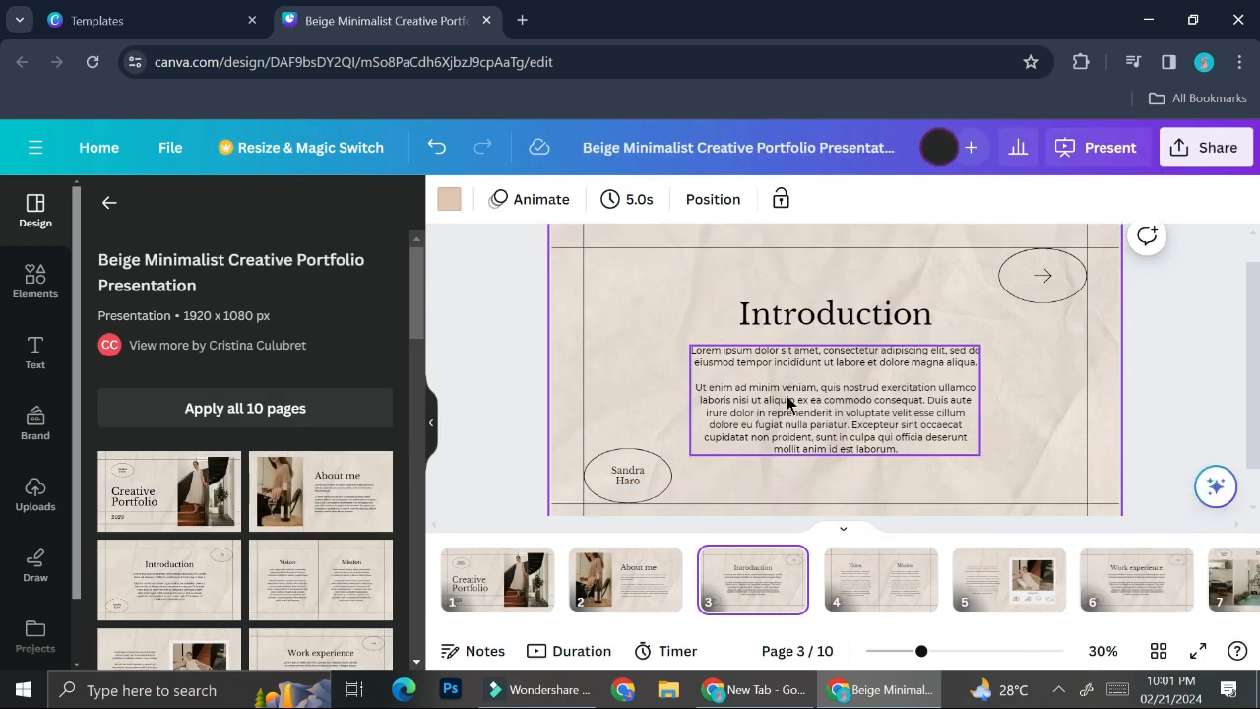
left_click(633, 443)
left_click(633, 443)
left_click(537, 581)
Paste the cover's name into the oval on the Introduction page.
left_click(640, 243)
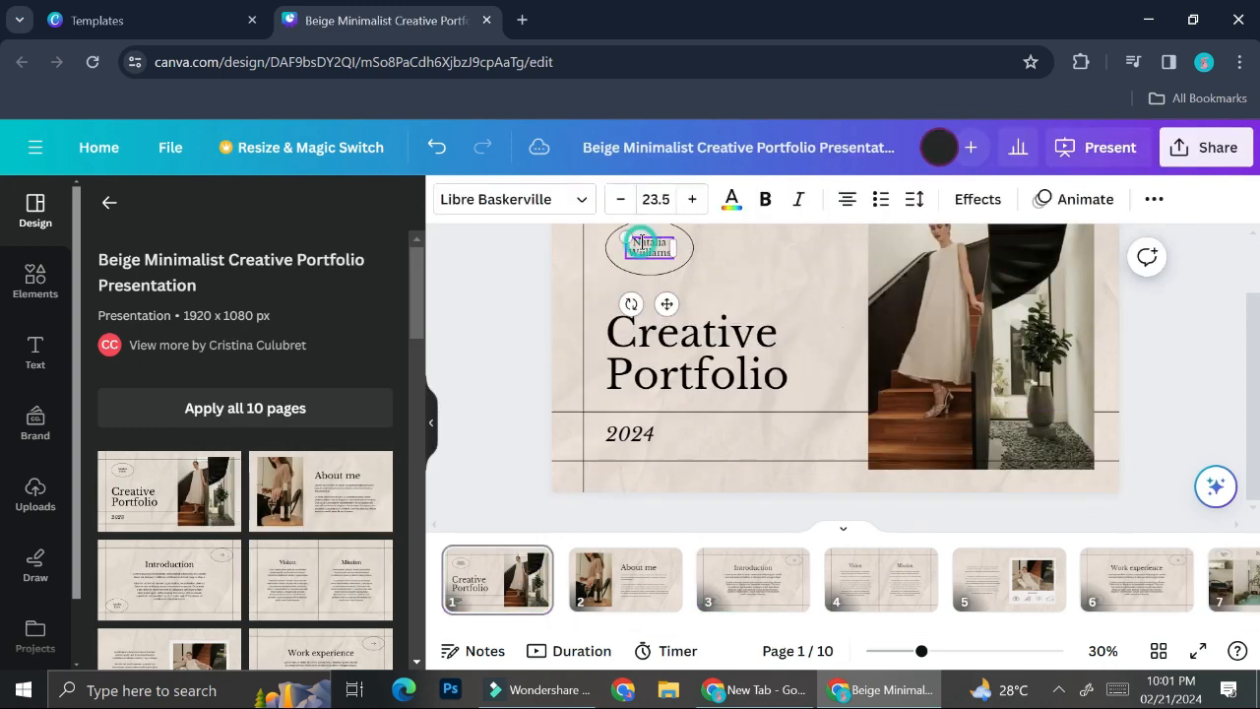
left_click(741, 610)
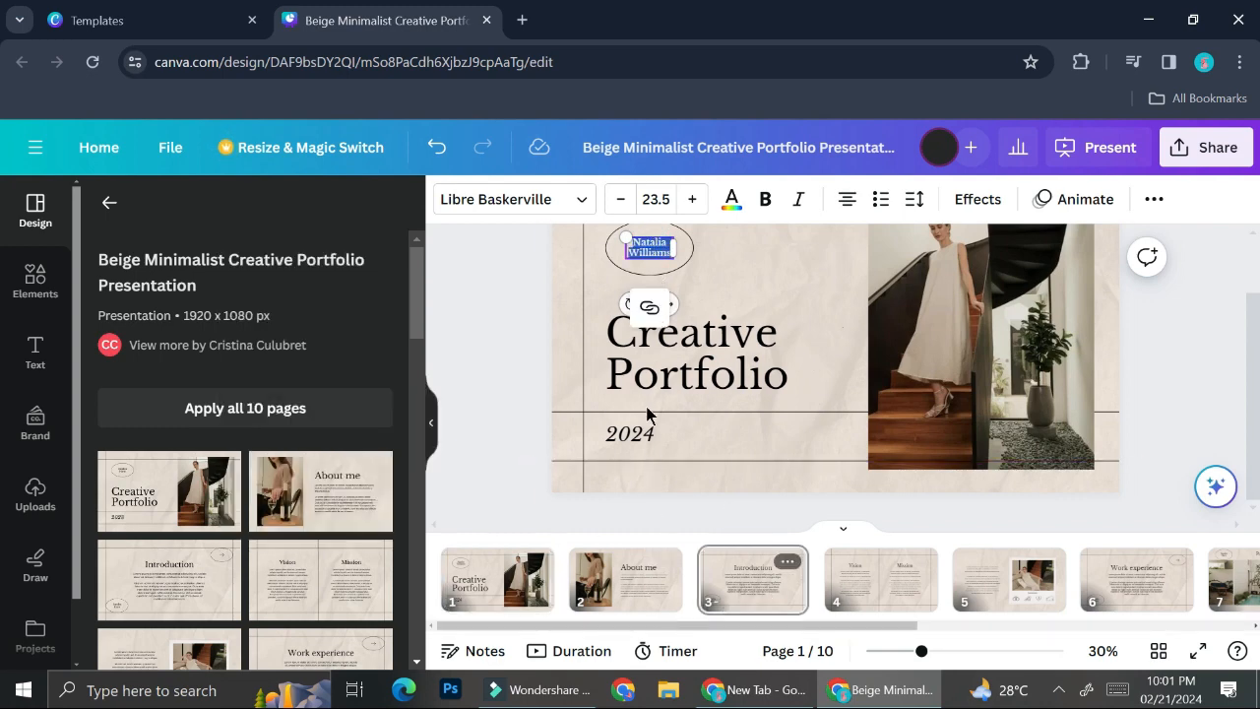
left_click(633, 442)
double_click(634, 442)
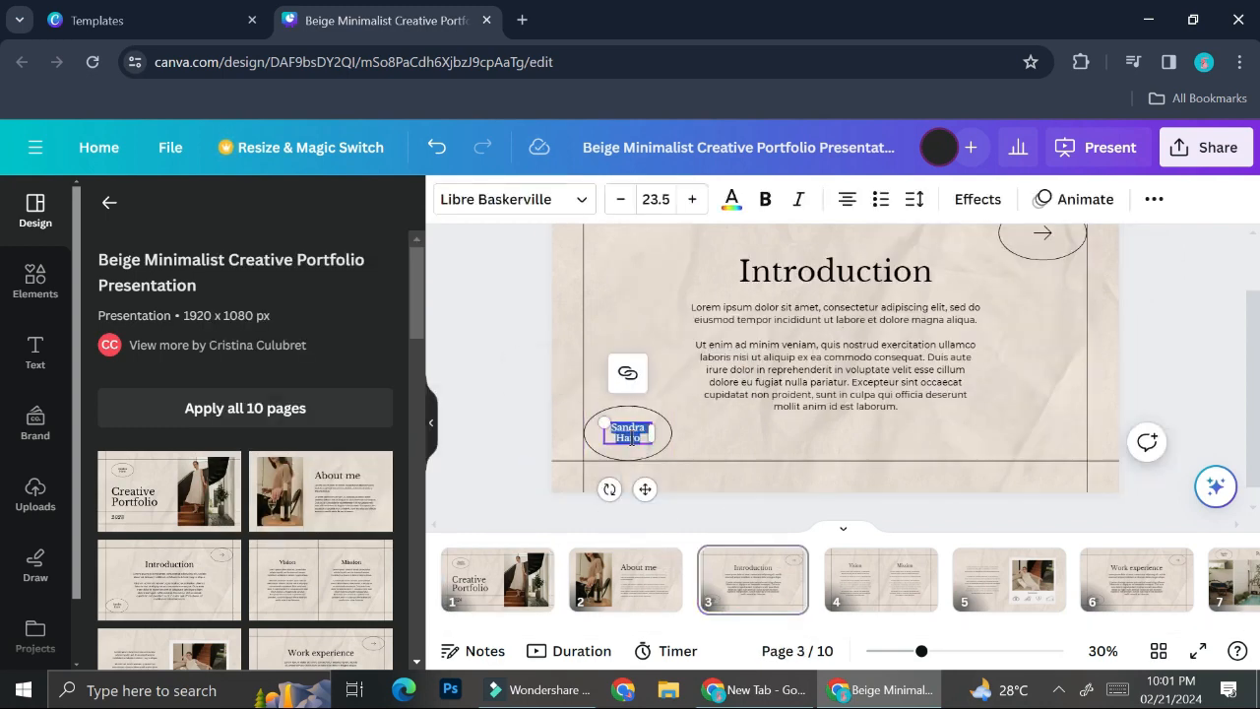
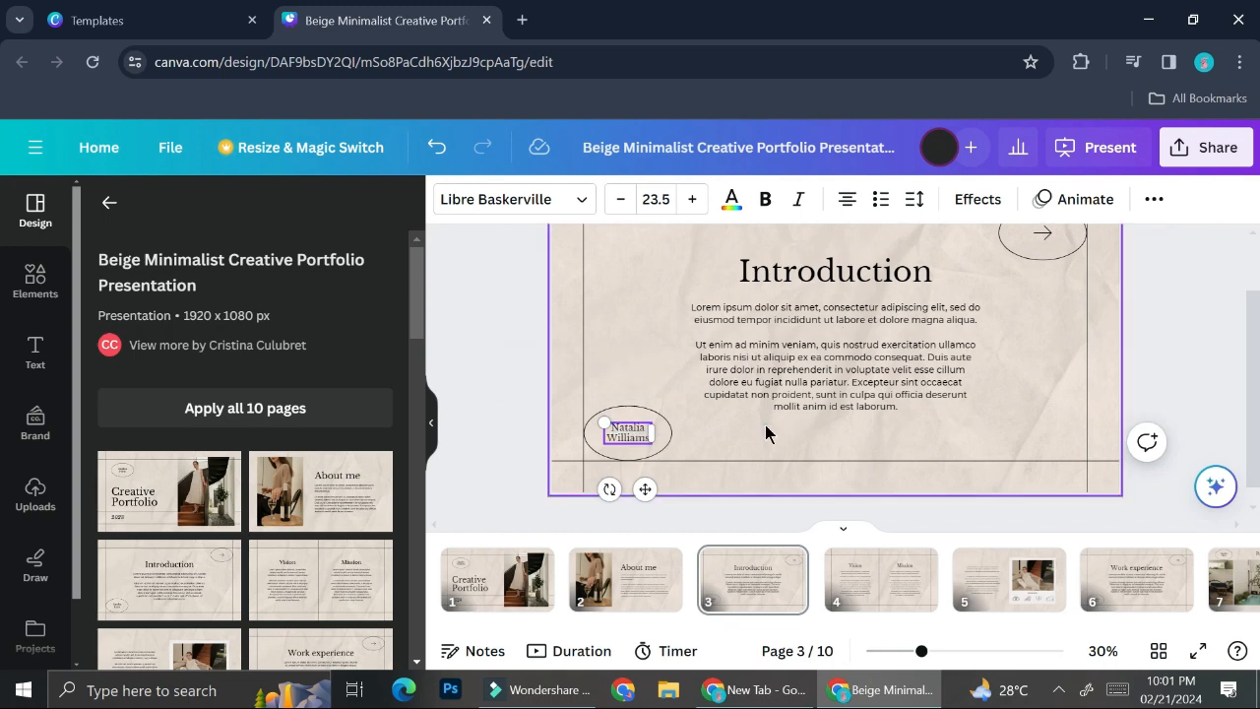
left_click(765, 424)
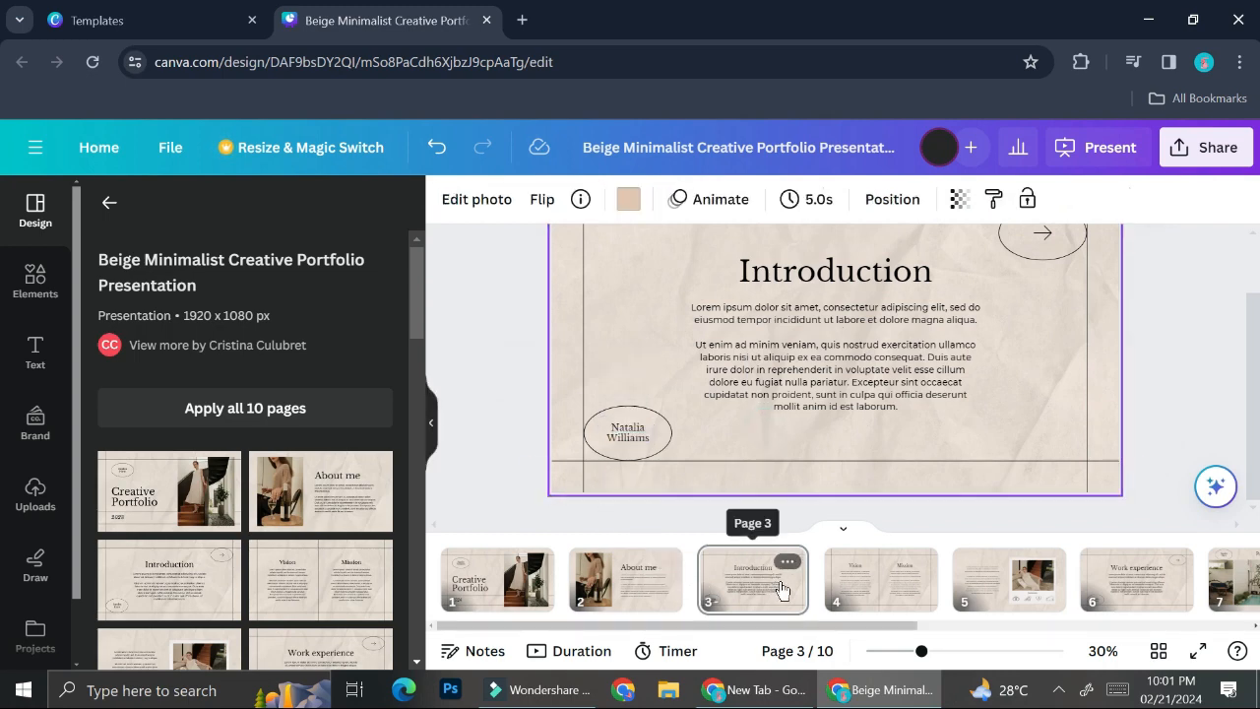
Look over the Vision and Mission and Interests pages, then return to Introduction.
left_click(834, 591)
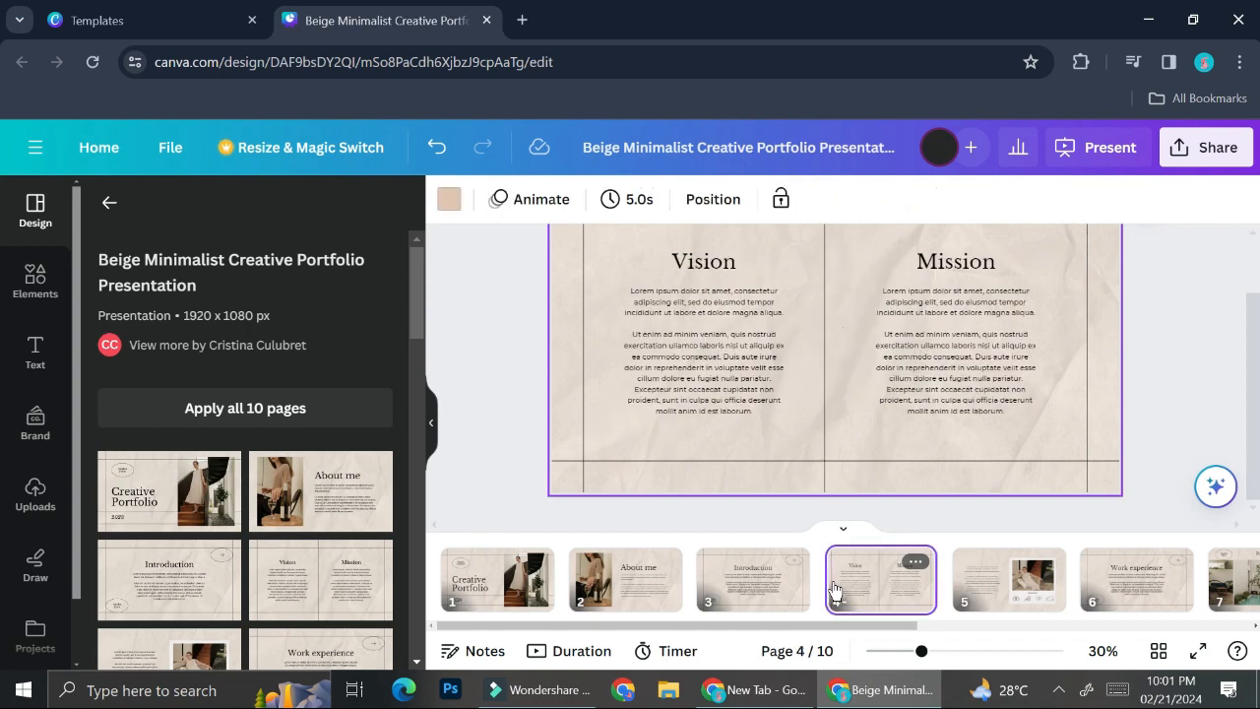
left_click(1010, 581)
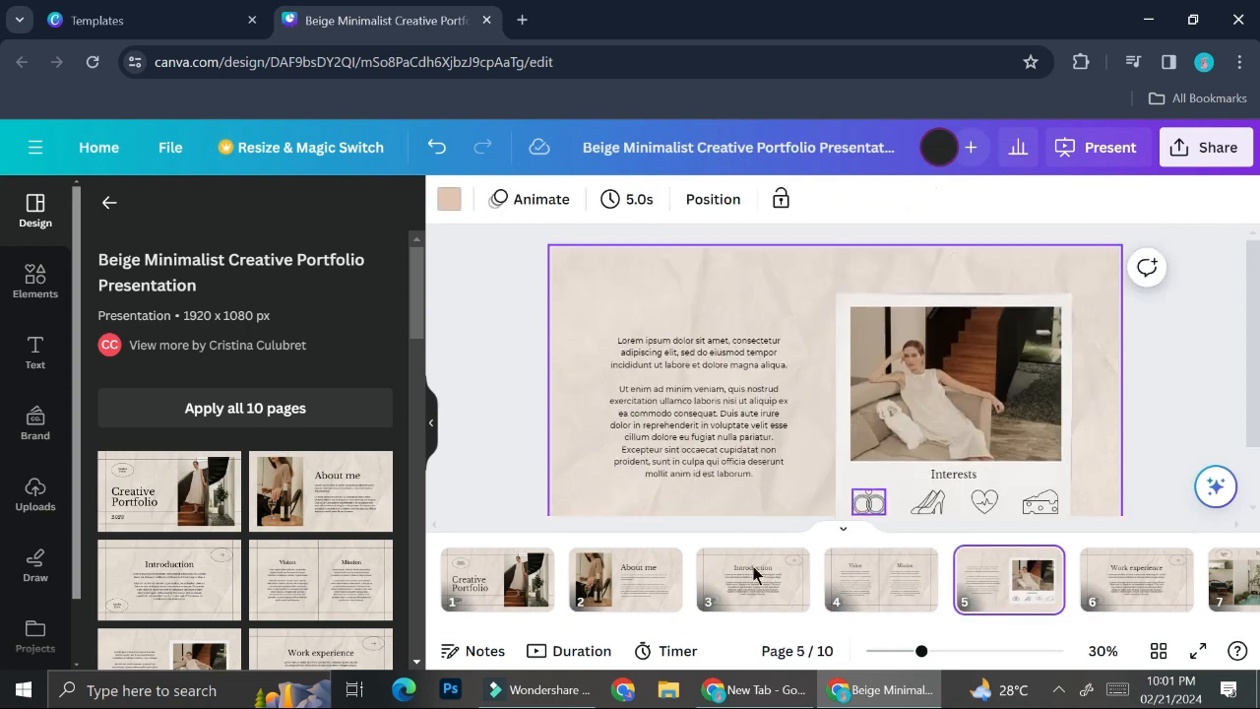
left_click(753, 581)
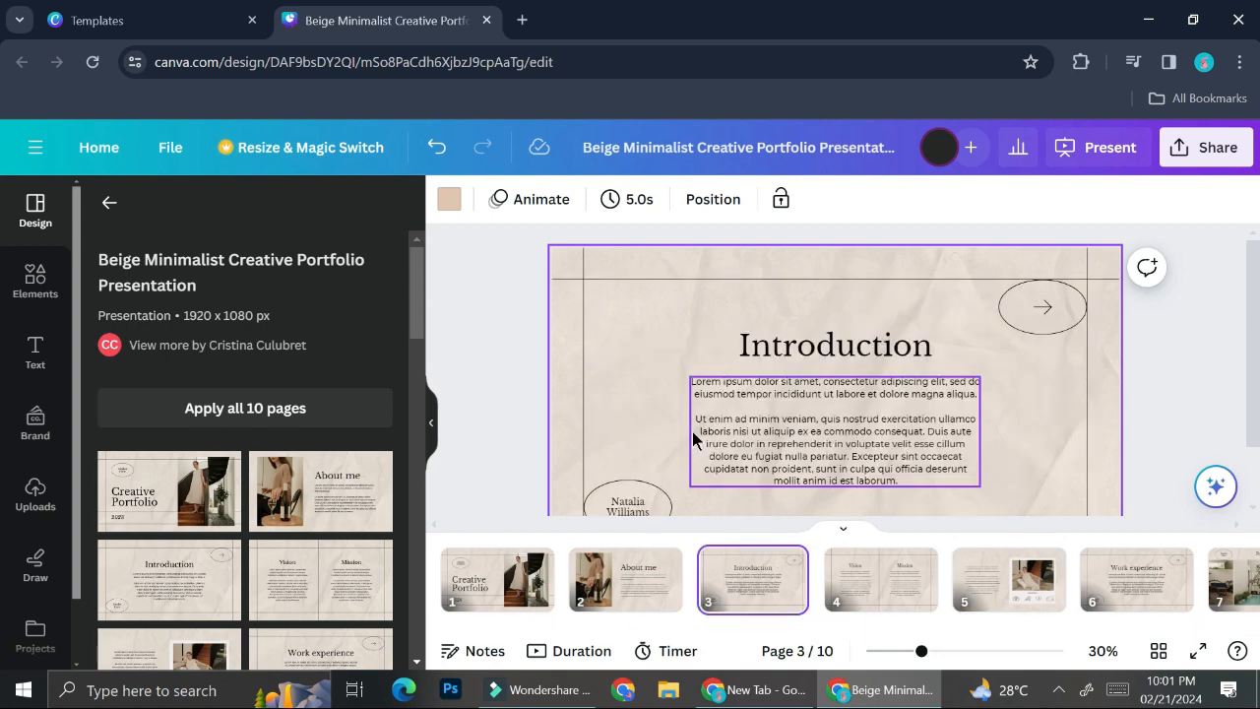
Duplicate the name oval into a row of five and shrink the Introduction body text box.
scroll(622, 469, "down", 2)
left_click(630, 453)
key("ctrl+v")
left_click_drag(650, 442, 849, 440)
key("ctrl+v")
left_click(969, 404)
left_click_drag(982, 414, 960, 397)
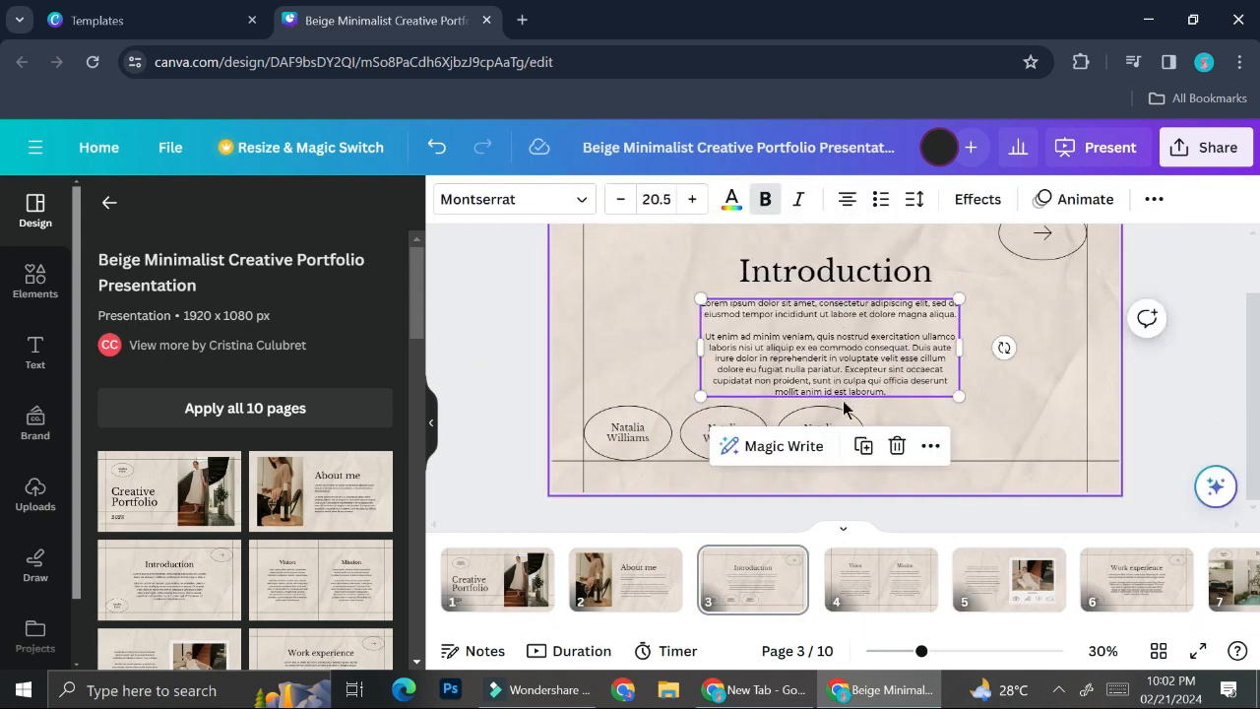
key("ctrl+v")
left_click_drag(836, 411, 1031, 439)
Select all five name ovals and nudge the row into place.
left_click(639, 435)
left_click(669, 438, "shift")
left_click(734, 435, "shift")
left_click(764, 436, "shift")
left_click(831, 434, "shift")
left_click(958, 439, "shift")
left_click(920, 434, "shift")
left_click_drag(913, 416, 881, 414)
left_click(1057, 436, "shift")
Label the ovals Vision & Mission, Interest, Work Experience, Portfolio and Conclusion.
left_click(1027, 434, "shift")
left_click(832, 475)
double_click(656, 431)
type("Vision & Mis")
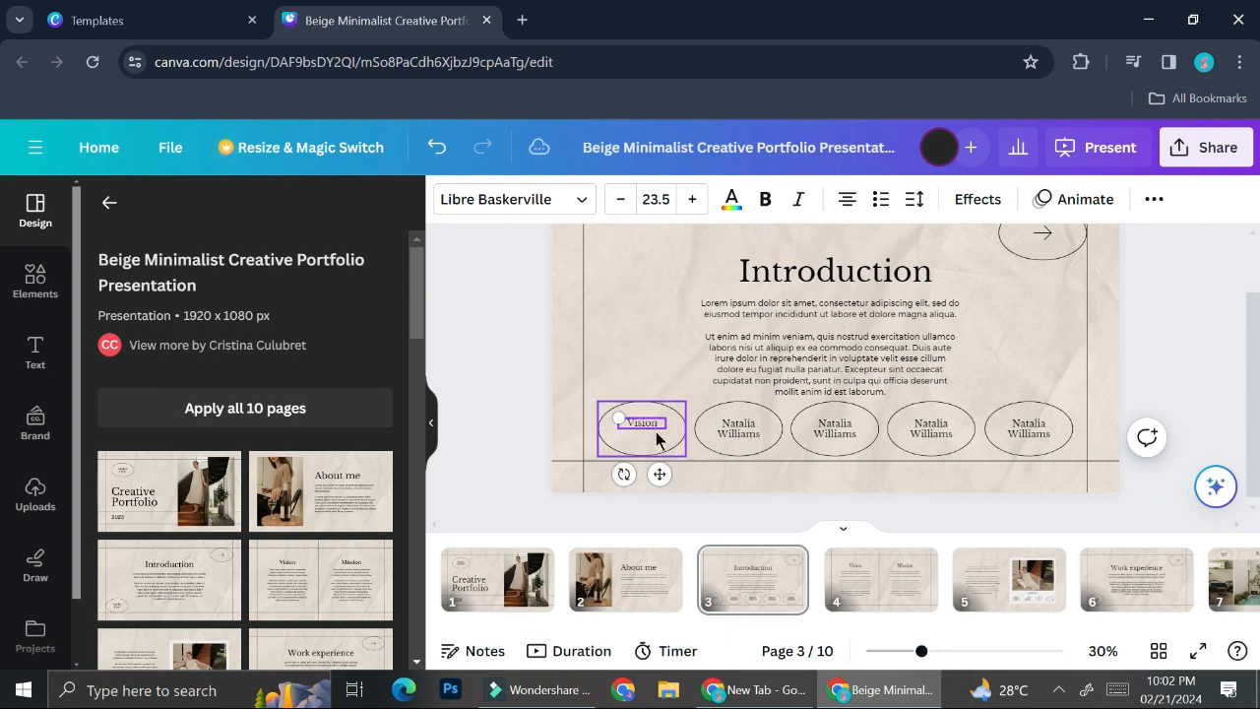
double_click(738, 430)
type("Interest")
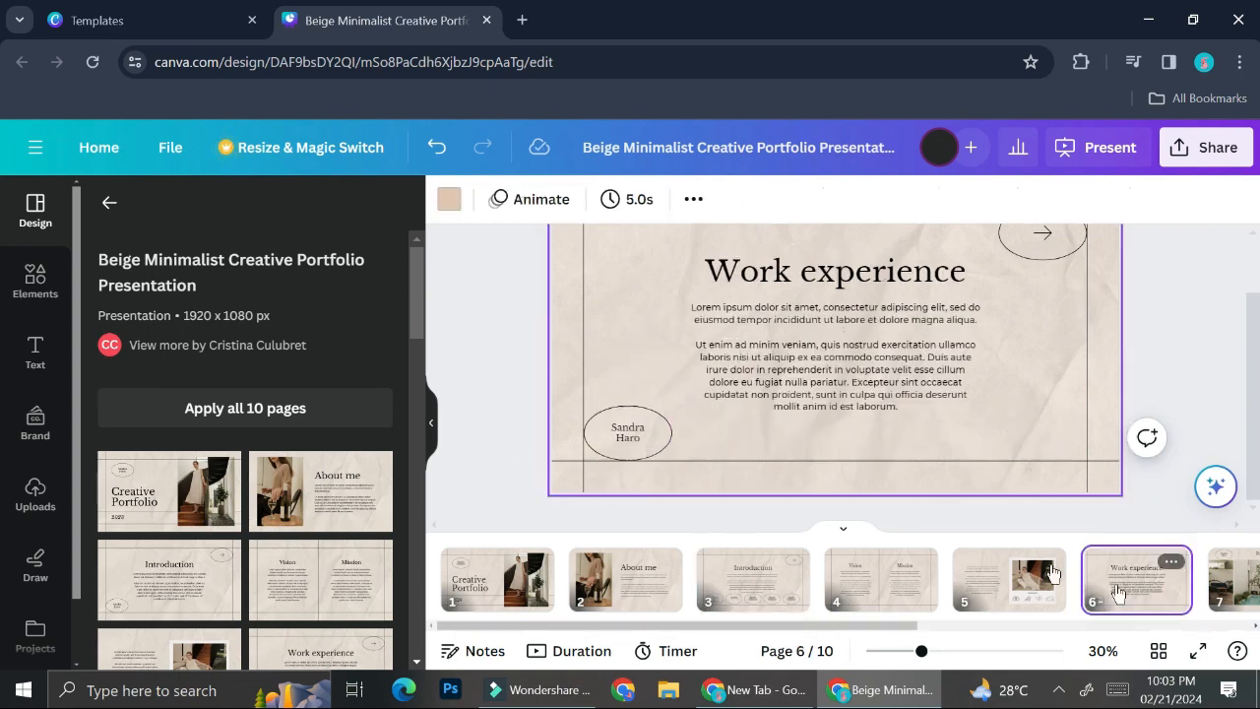
double_click(834, 429)
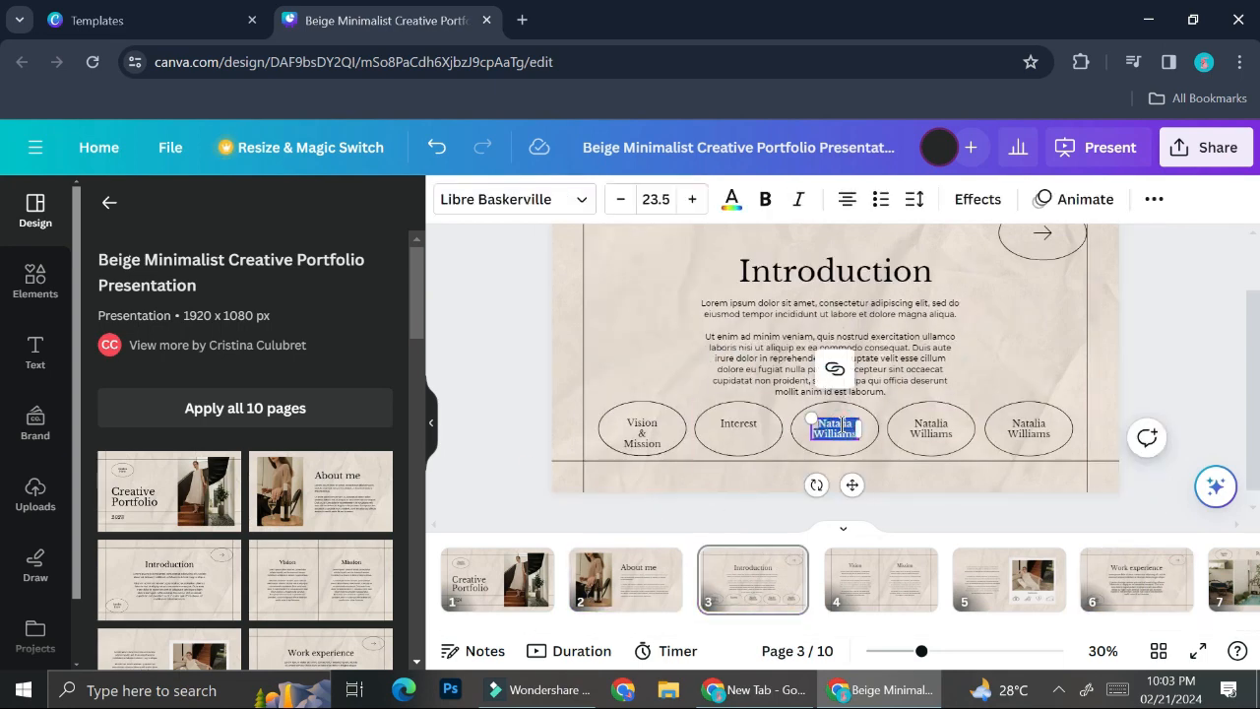
type("Work Experience")
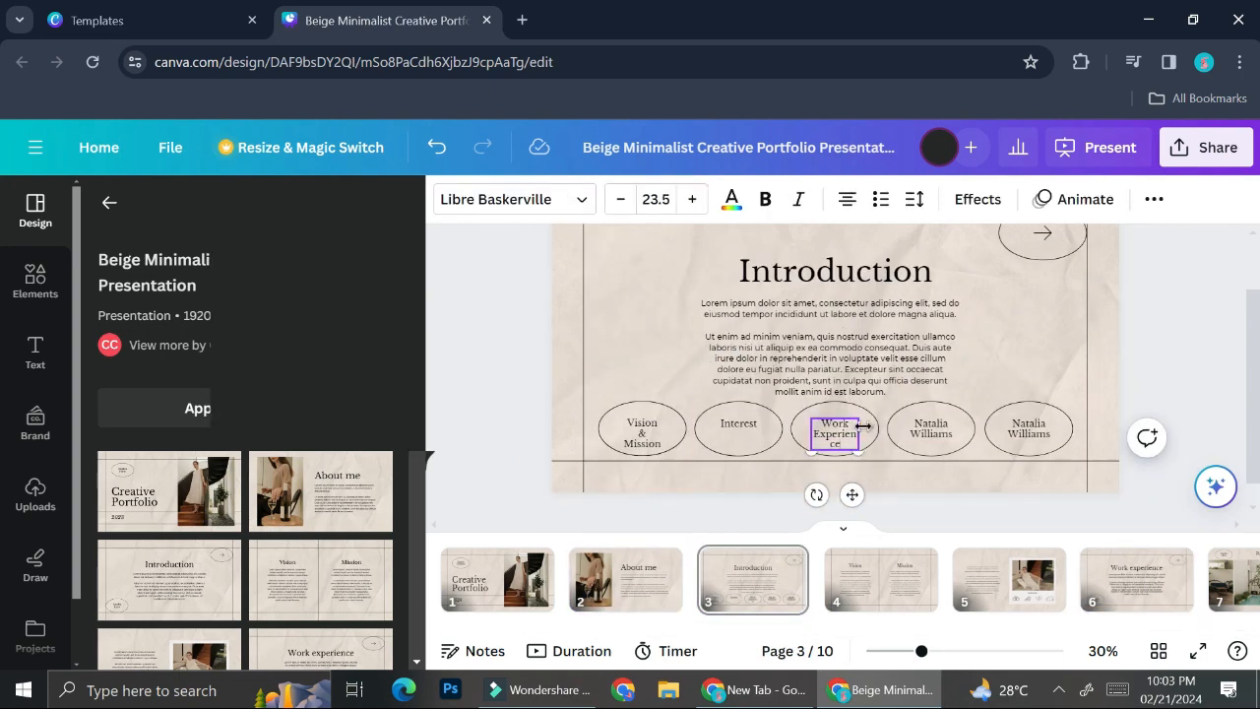
double_click(930, 428)
scroll(1070, 591, "right", 5)
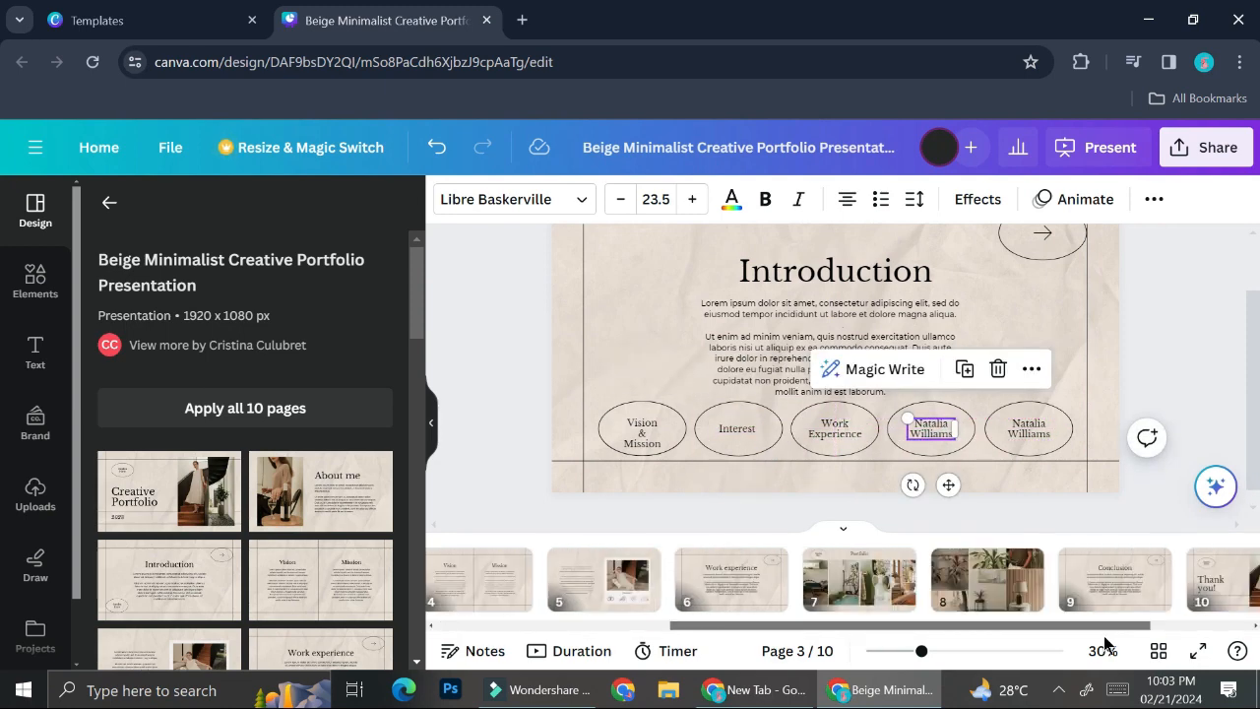
type("Portfolio")
double_click(1030, 428)
type("Conclusion")
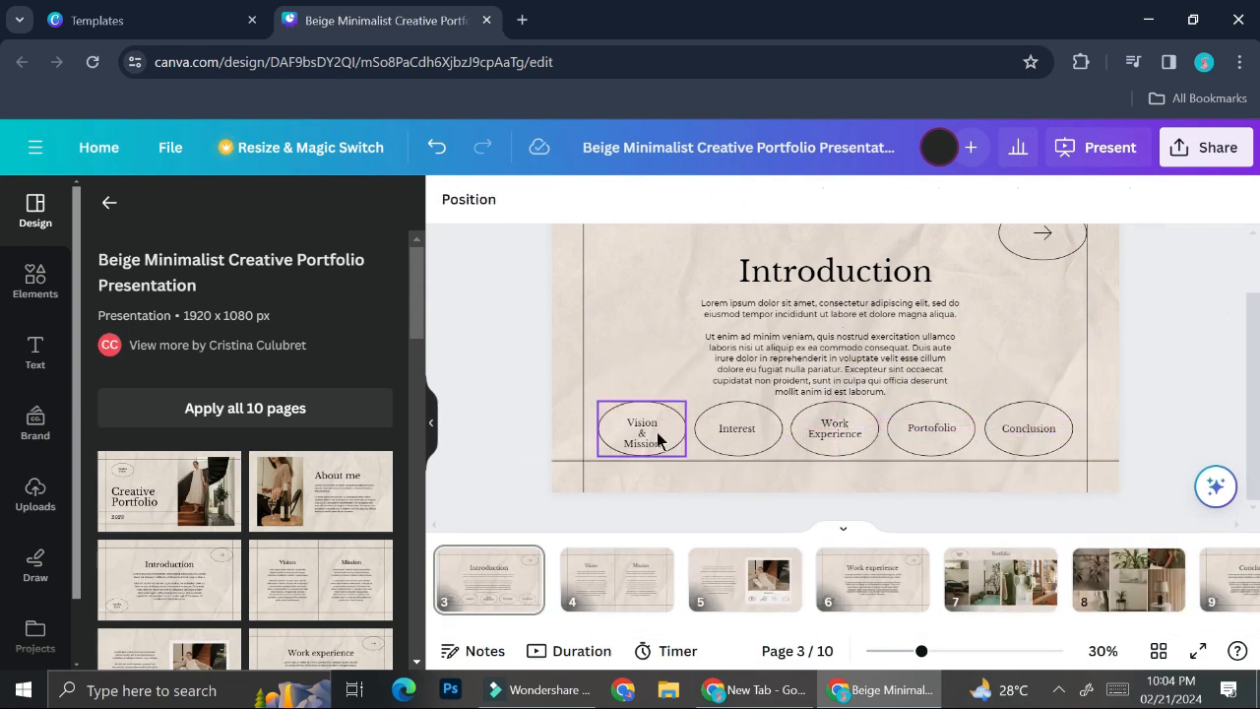
left_click(666, 318)
Ungroup the Vision & Mission badge and select its oval shape.
left_click(635, 422)
right_click(640, 426)
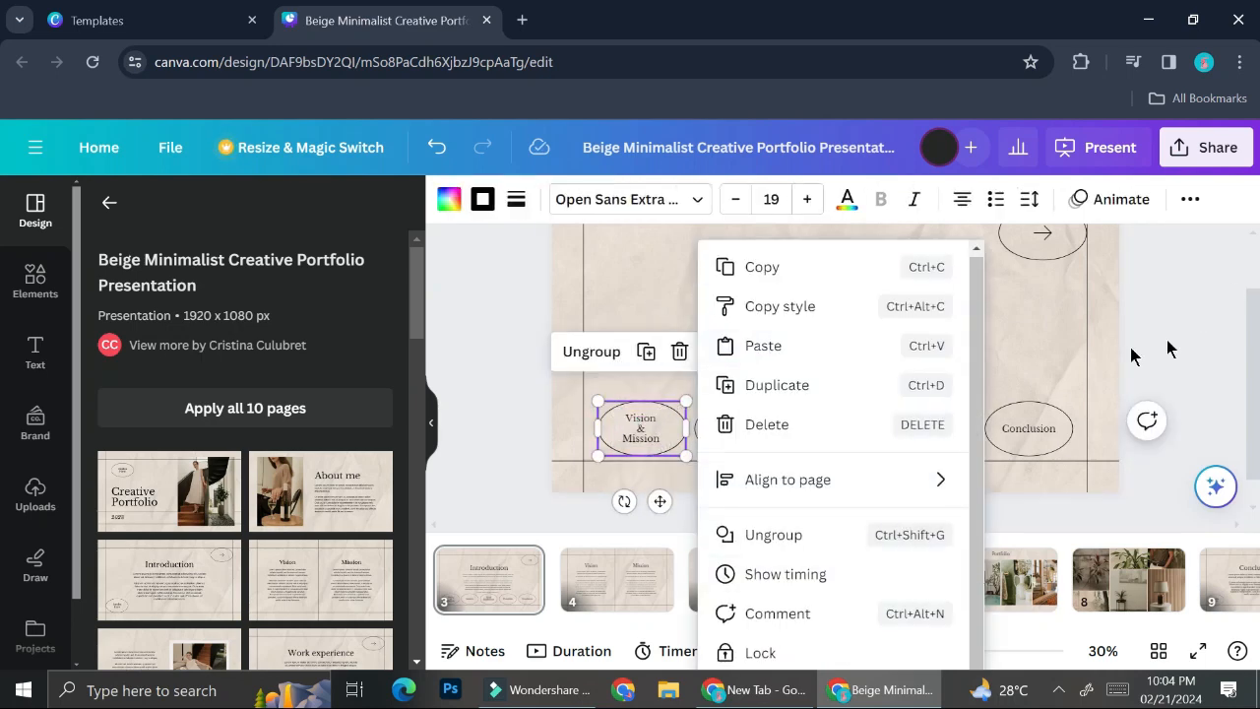
left_click(774, 531)
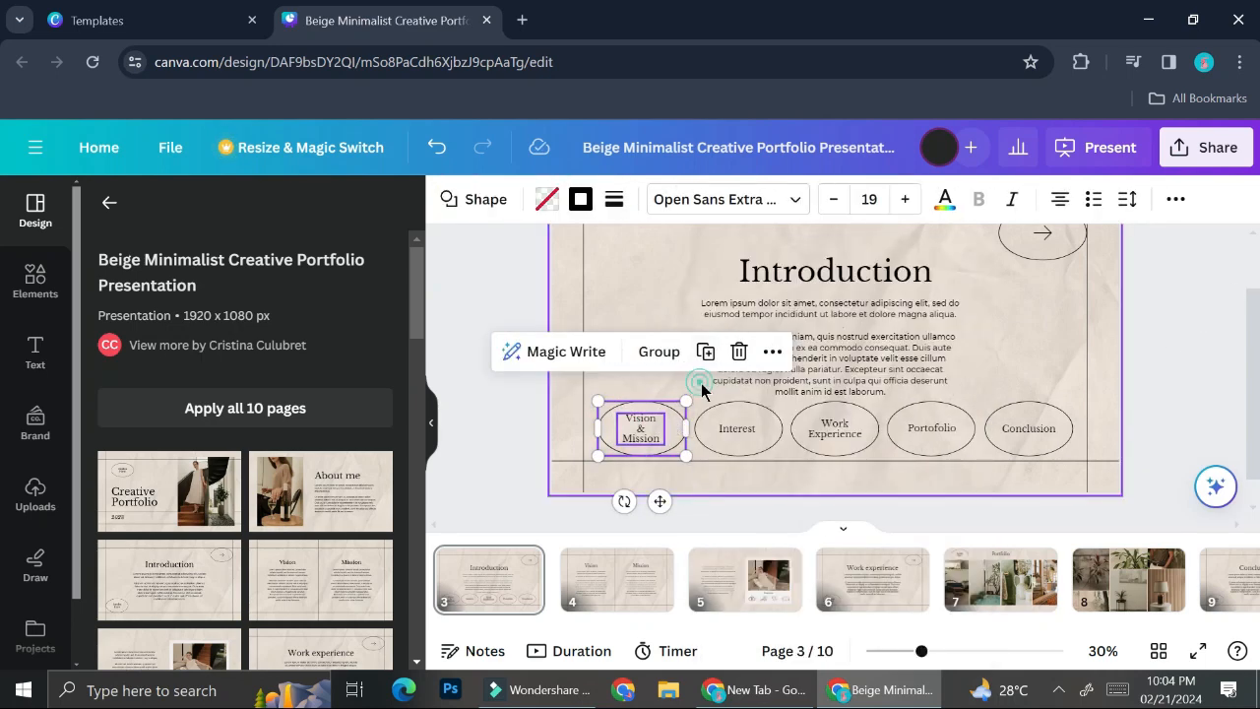
left_click(678, 435)
left_click(662, 429)
left_click(684, 435)
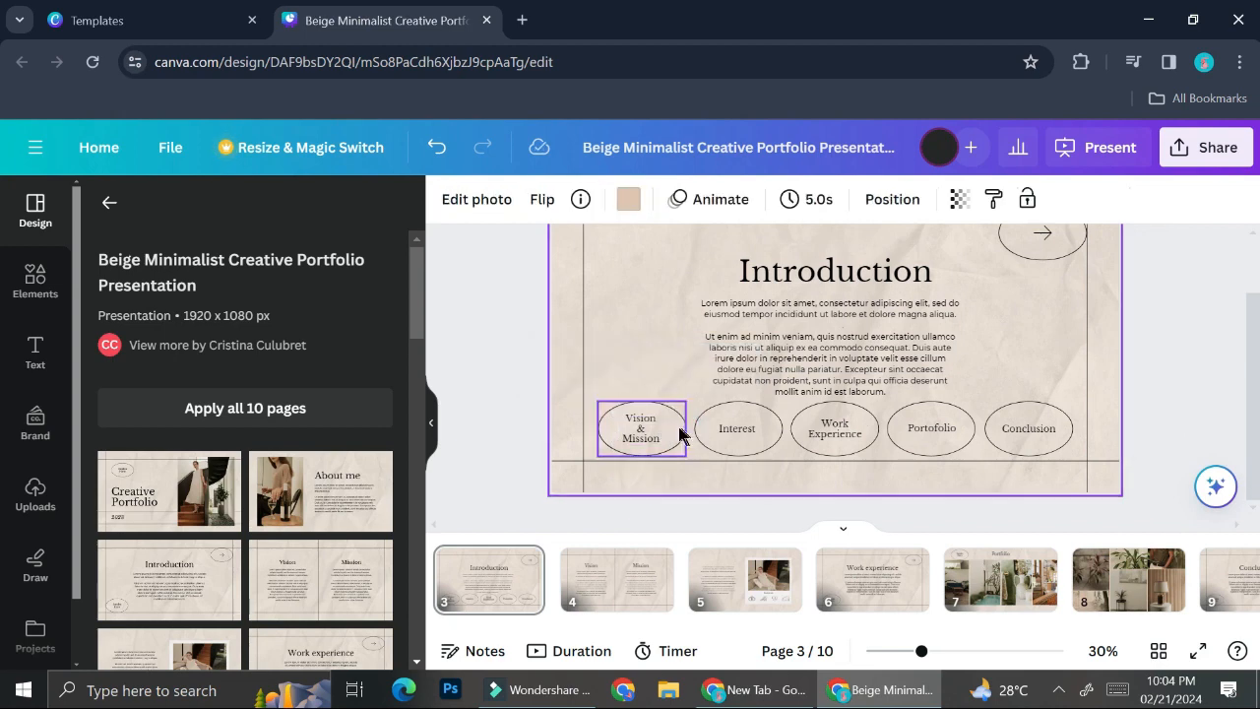
left_click(680, 433)
Link the Vision & Mission oval to page 4 ('4 - Untitled').
left_click(675, 352)
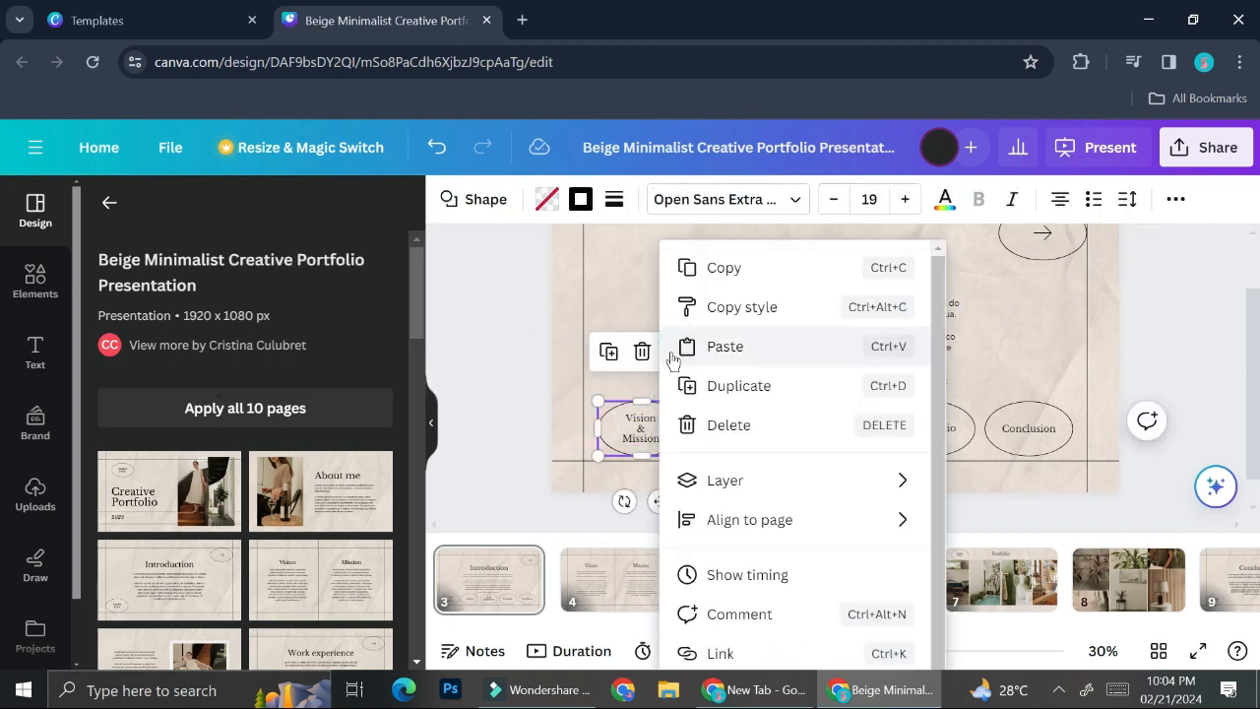
left_click(719, 653)
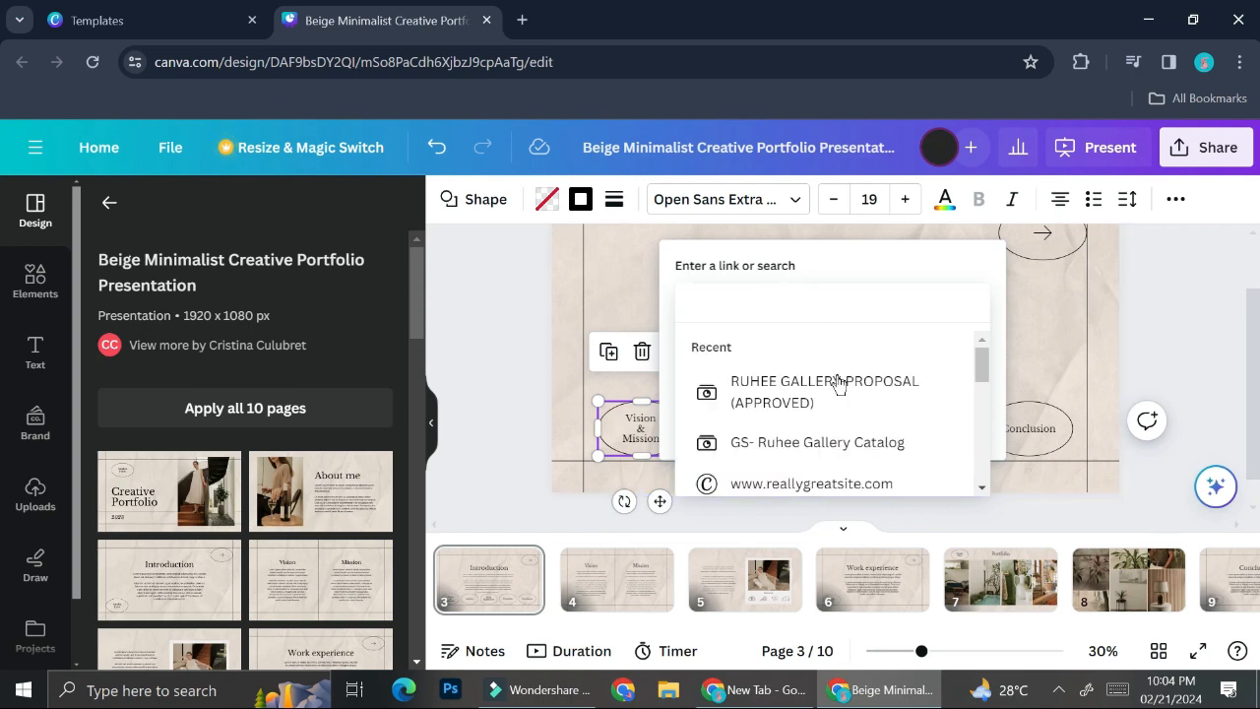
left_click(900, 311)
left_click_drag(982, 372, 988, 419)
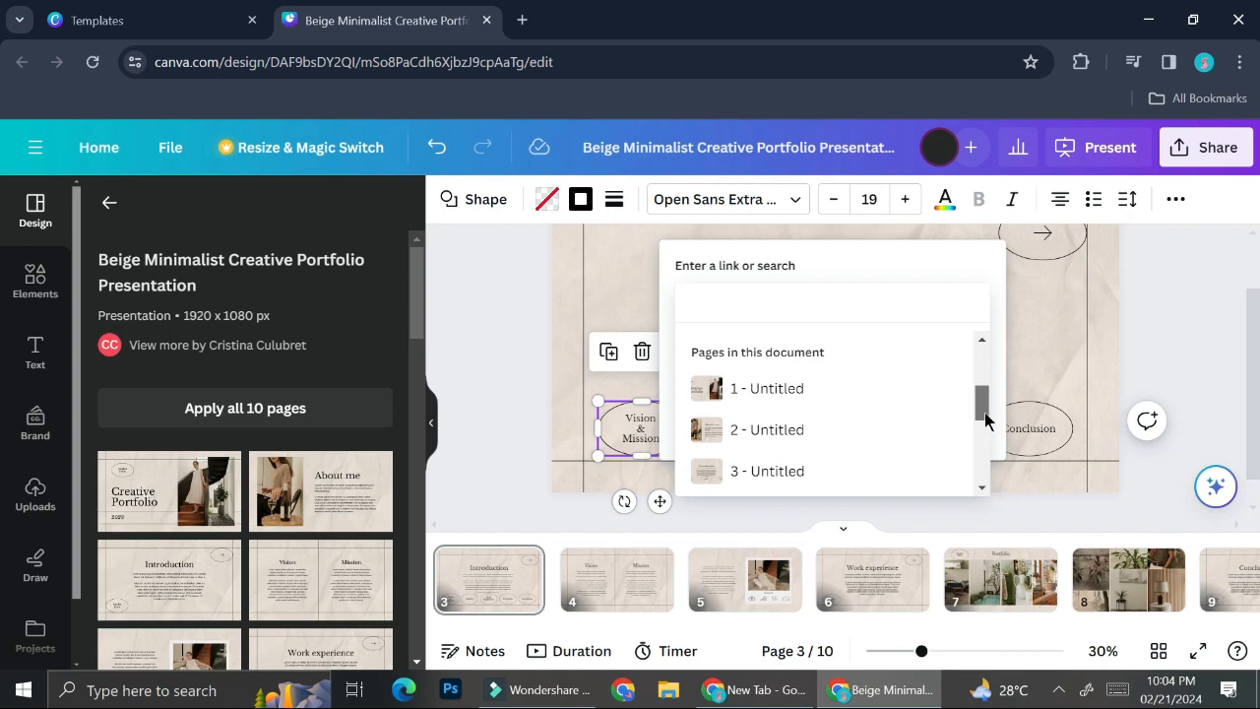
left_click_drag(985, 414, 974, 433)
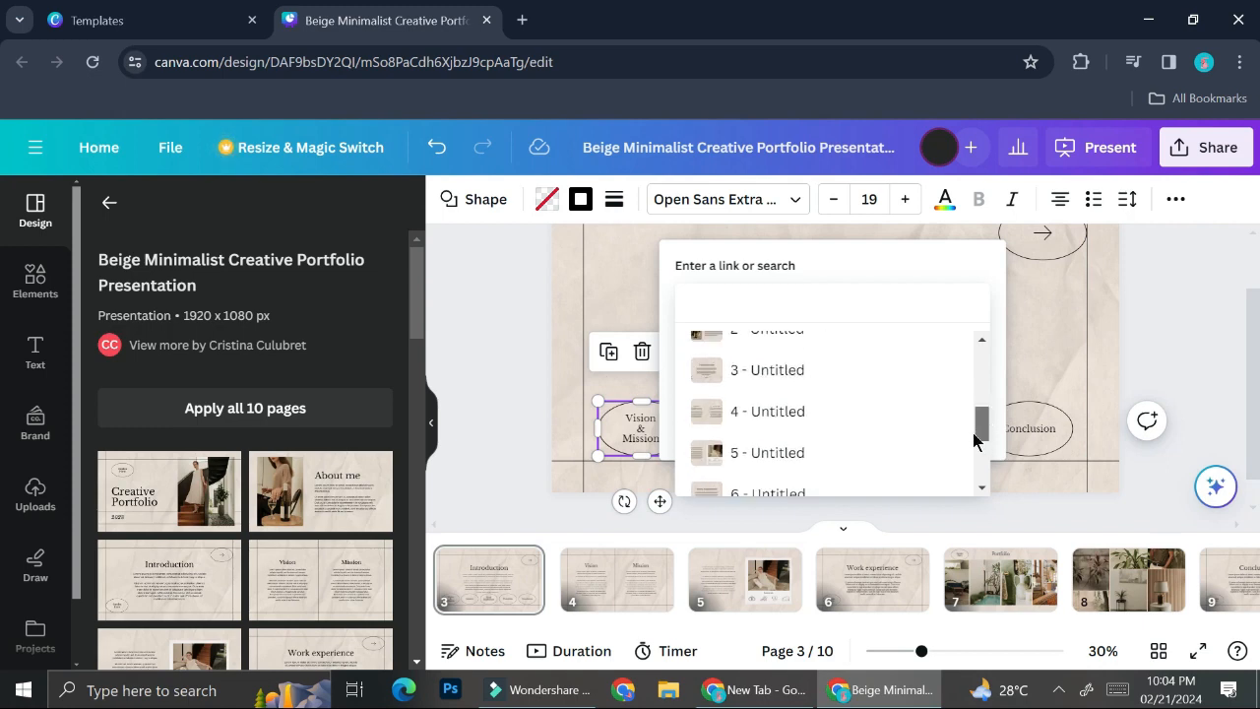
left_click(812, 419)
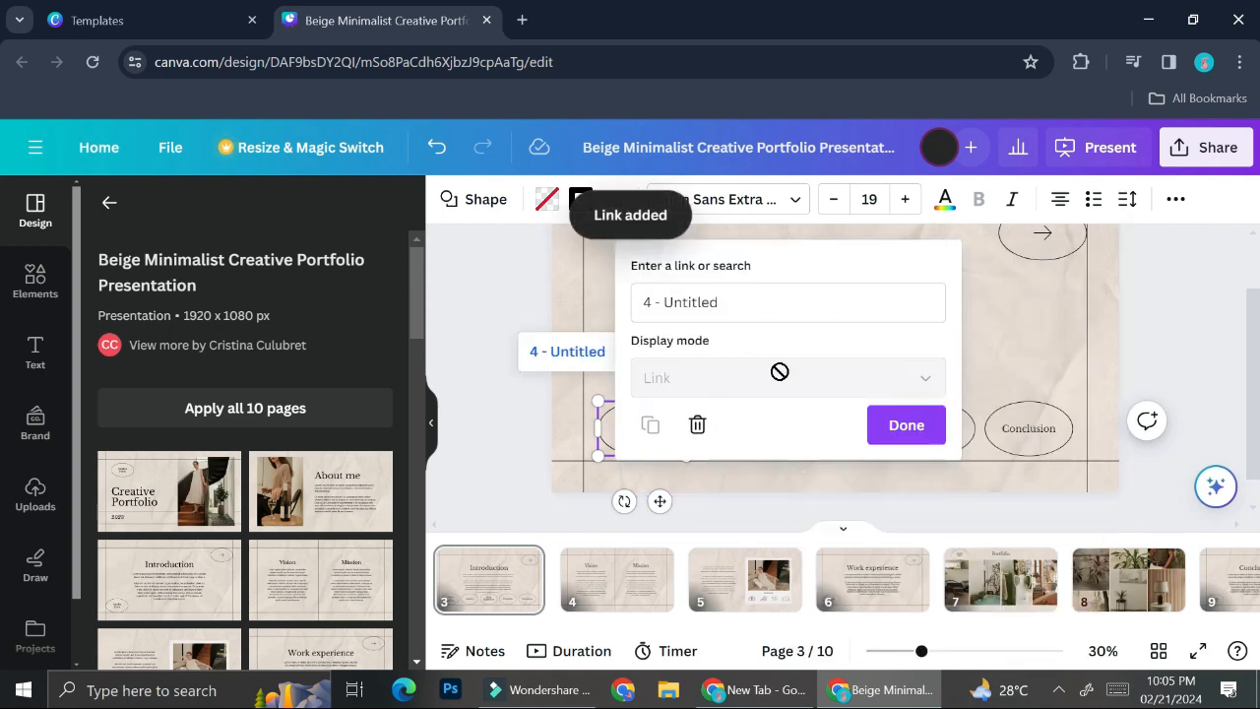
left_click(872, 421)
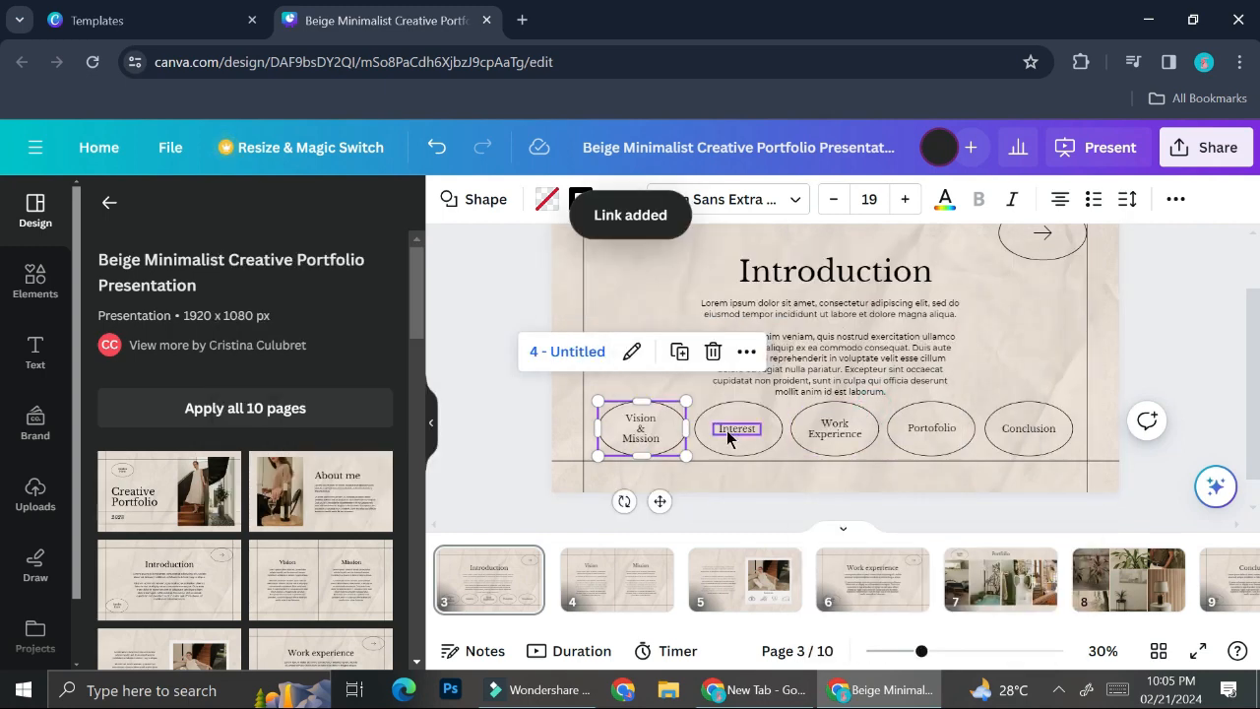
Link the Interest oval to page 5.
left_click(765, 434)
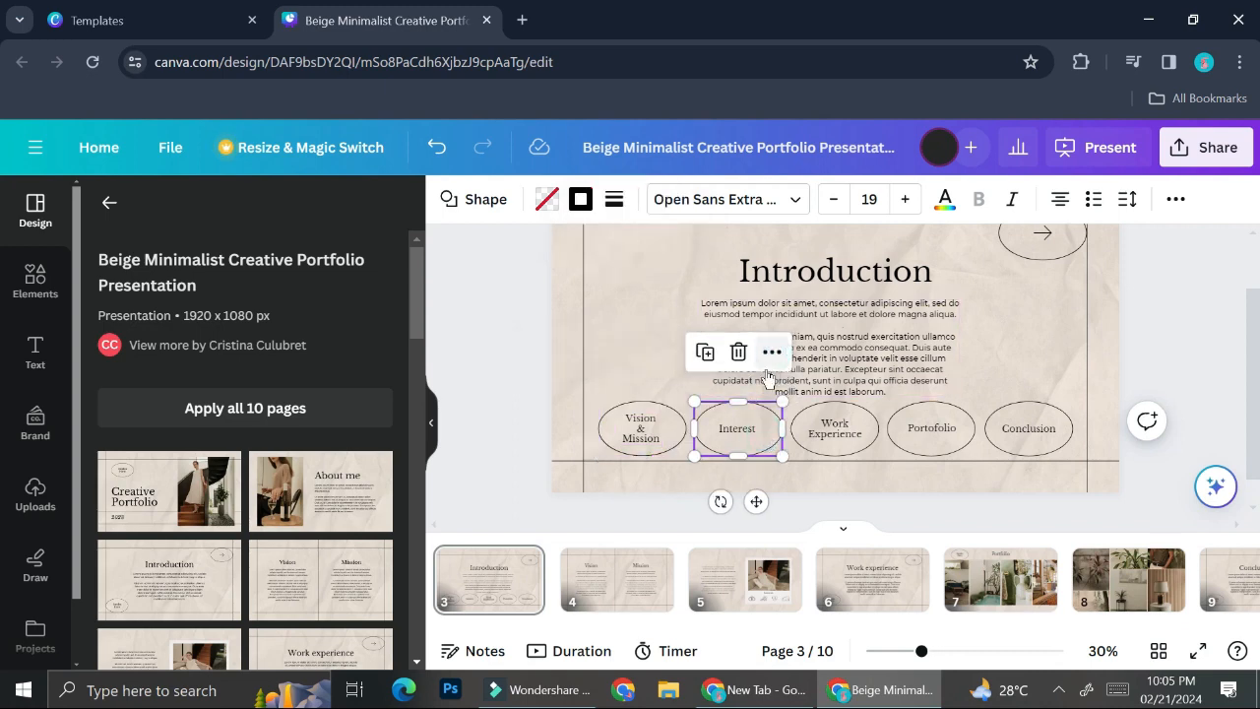
left_click(772, 352)
left_click(824, 653)
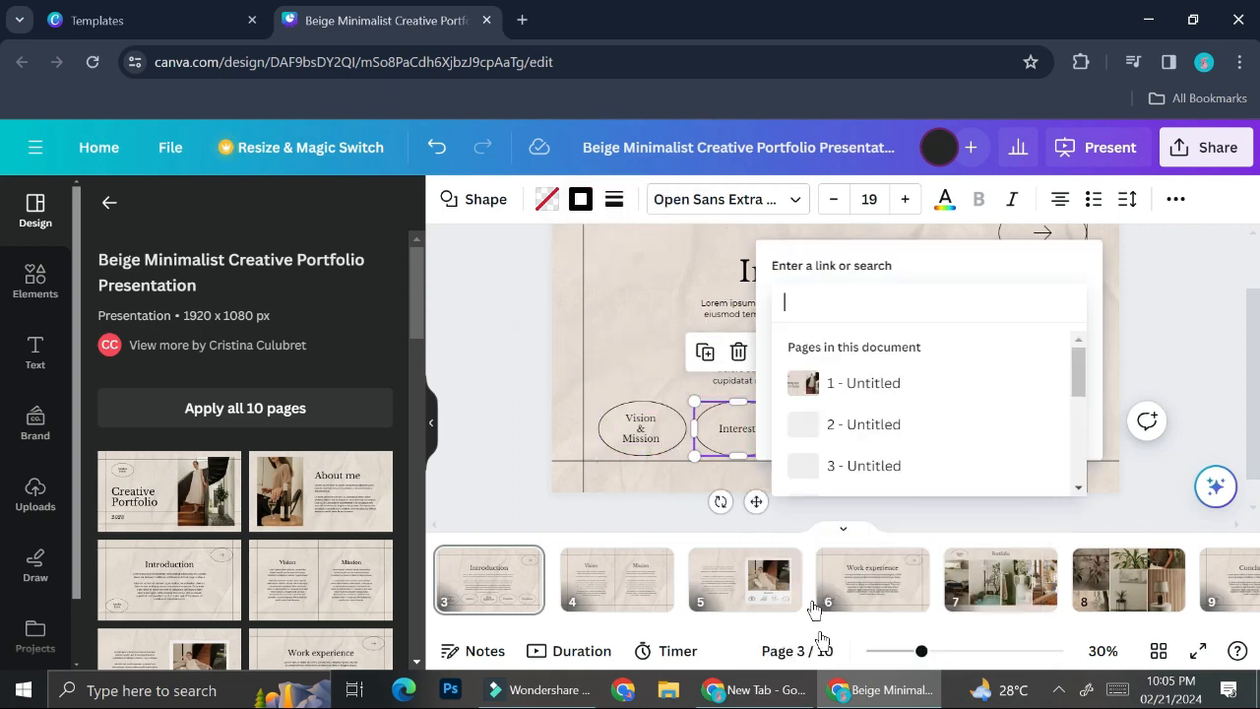
scroll(869, 407, "down", 2)
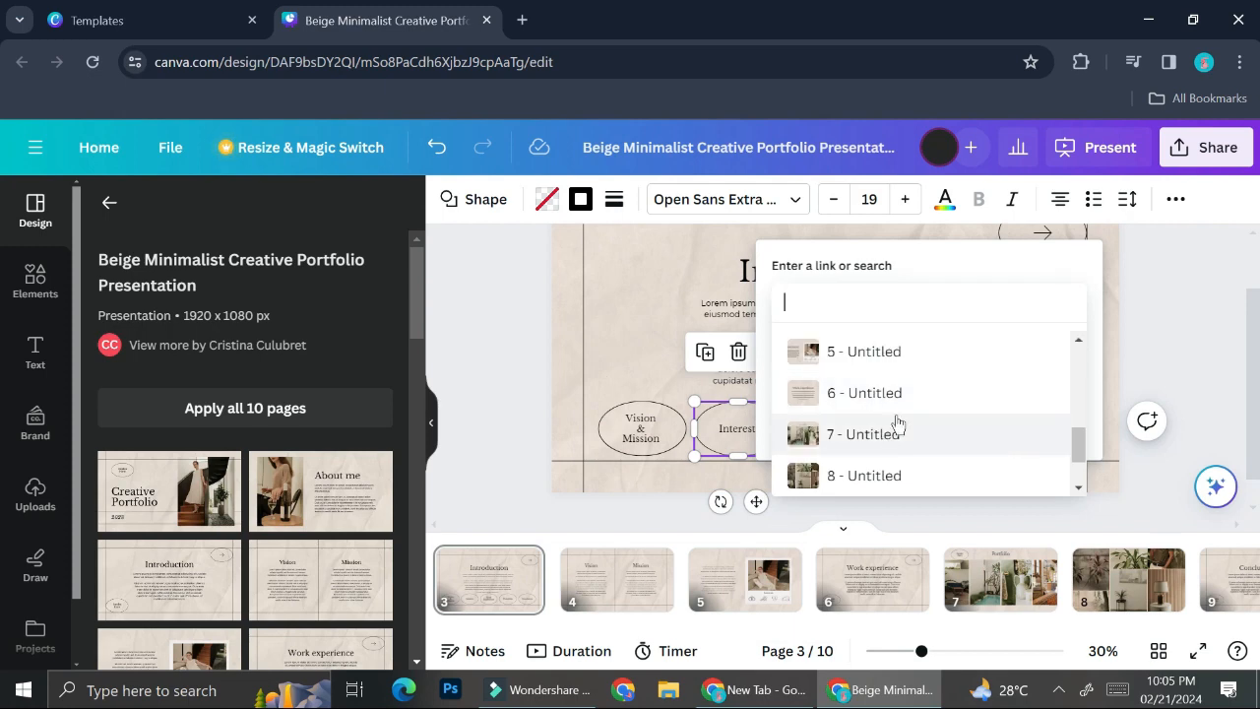
left_click(873, 354)
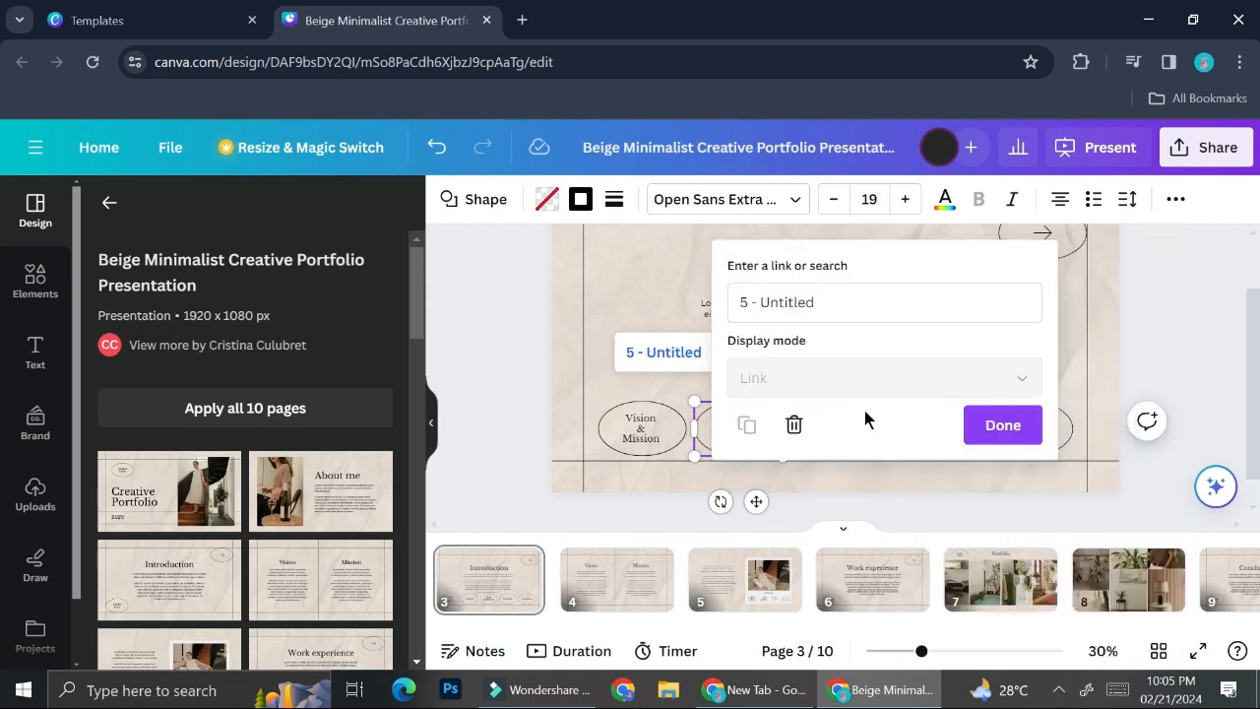
left_click(1004, 426)
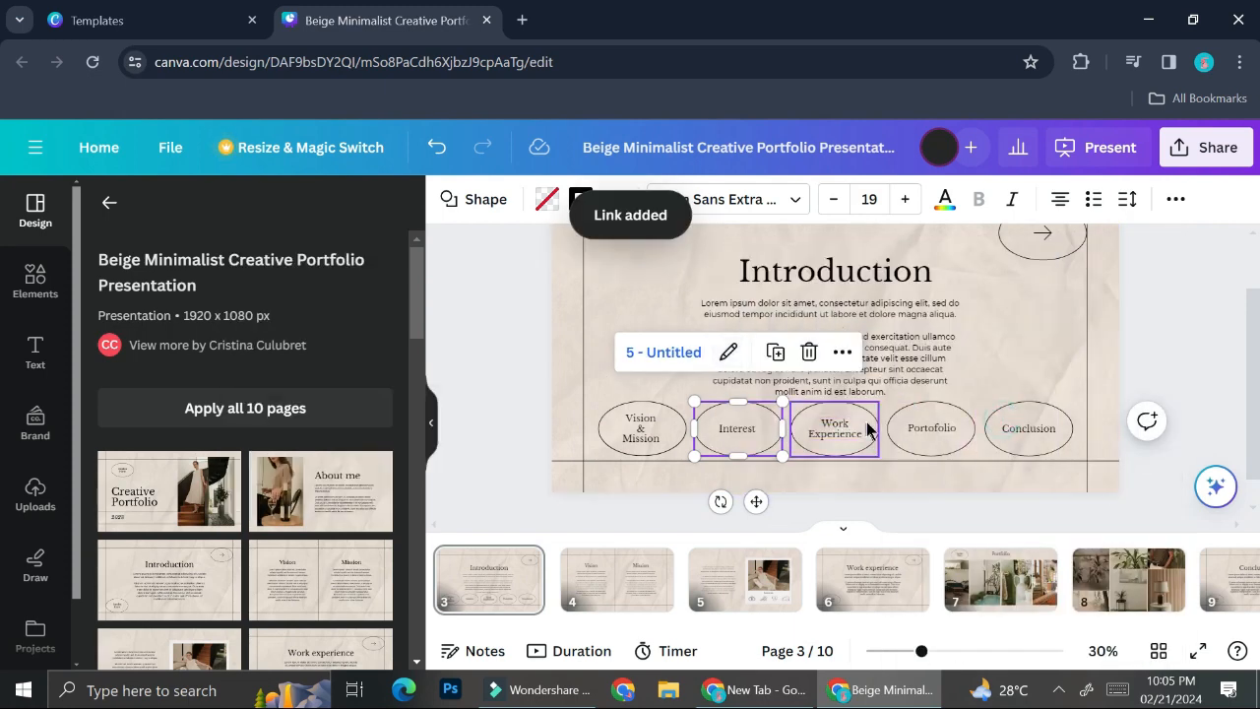
Link the Work Experience oval to page 6.
left_click(867, 428)
left_click(871, 351)
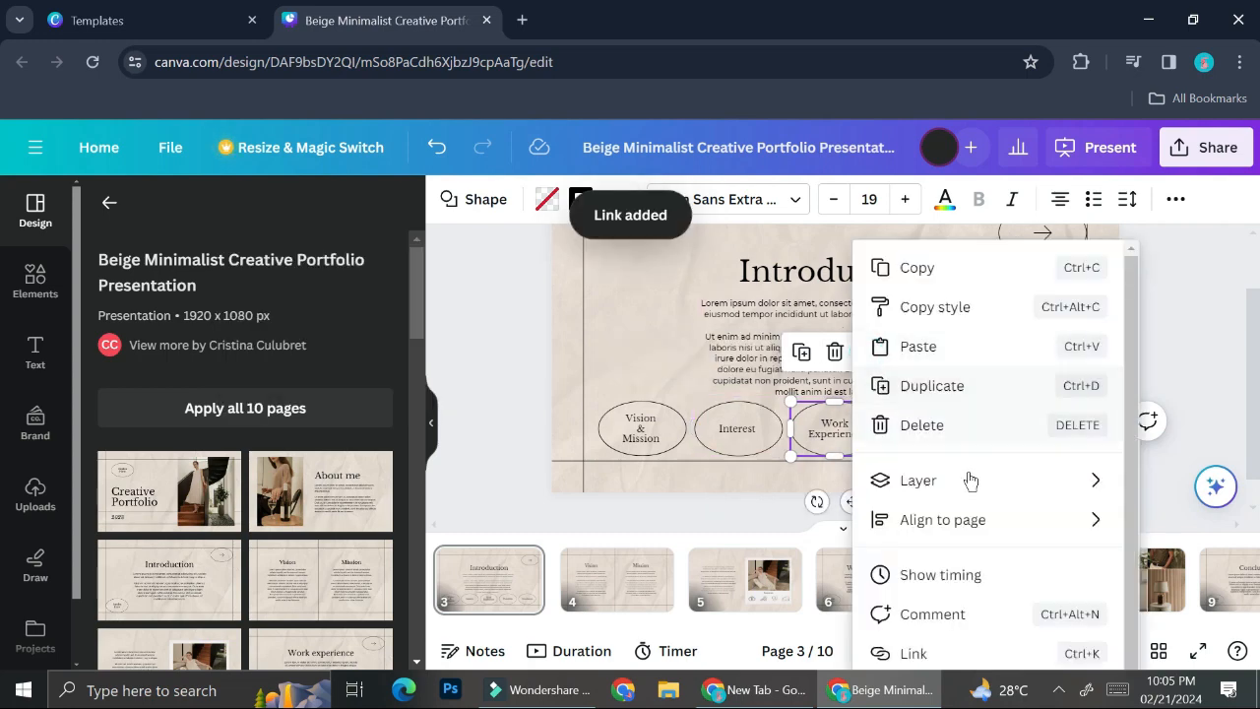
left_click(886, 653)
scroll(989, 444, "up", 3)
scroll(971, 411, "down", 6)
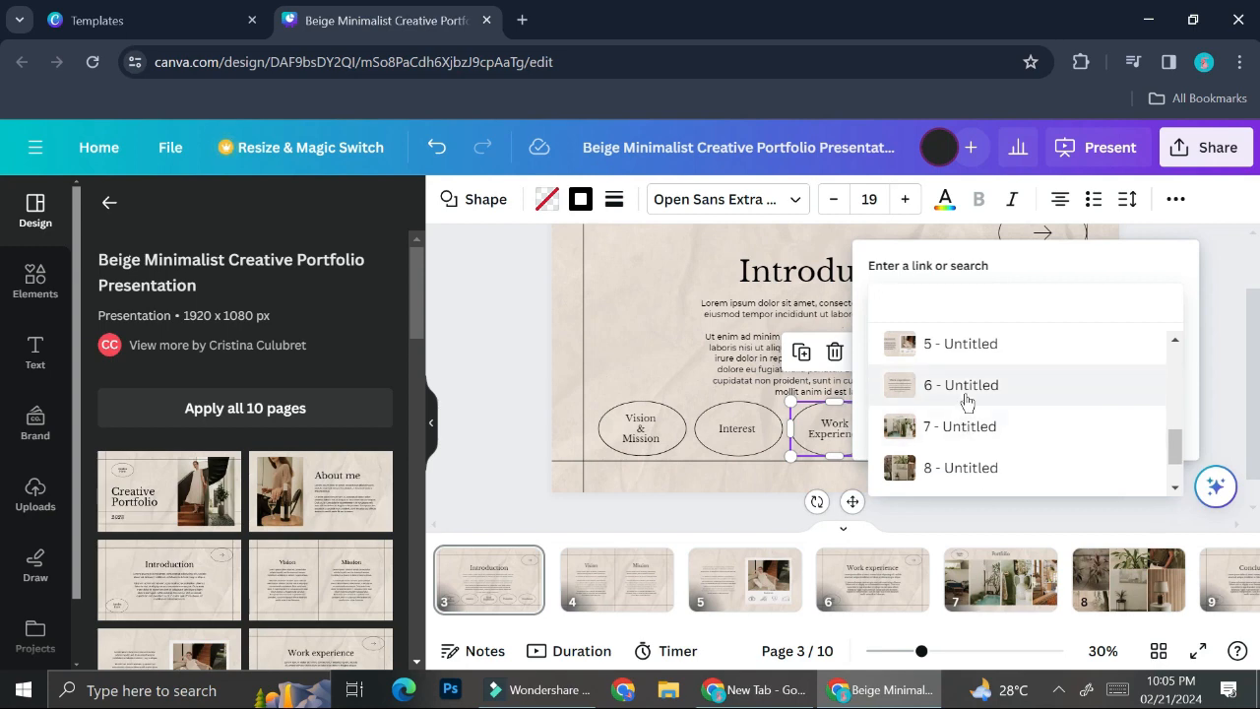
left_click(967, 399)
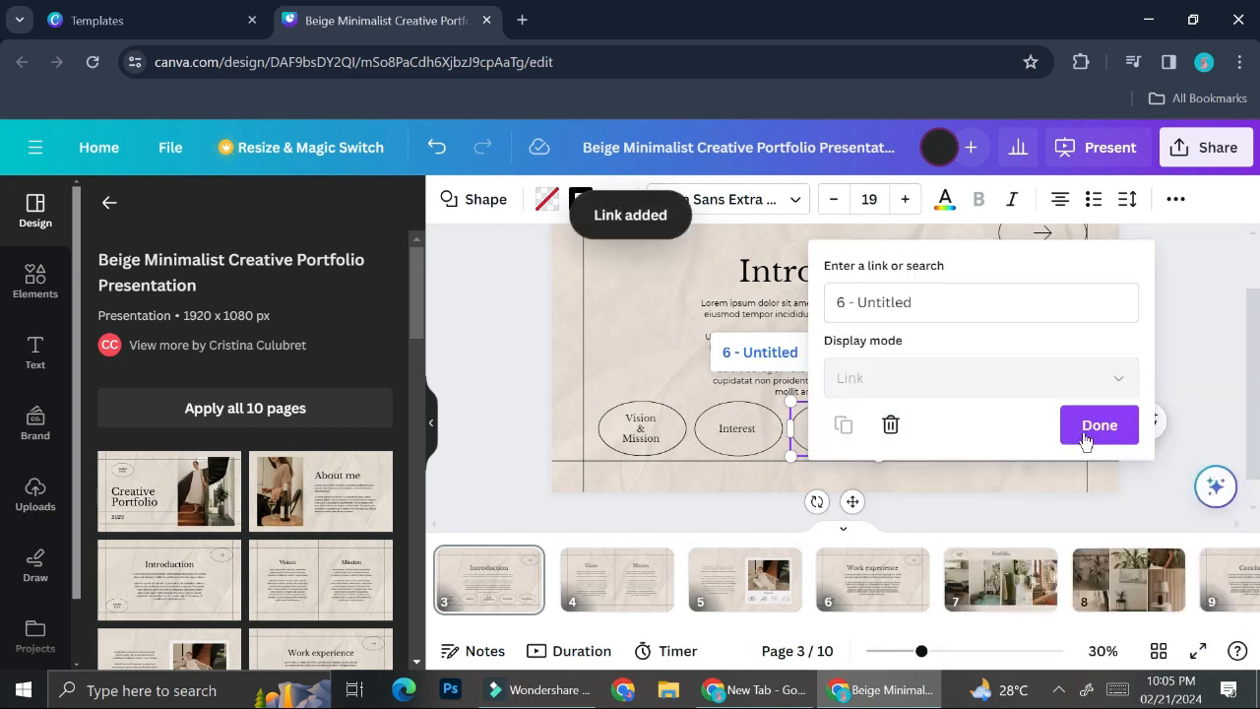
left_click(1095, 424)
Link the Portofolio oval to page 7.
left_click(956, 441)
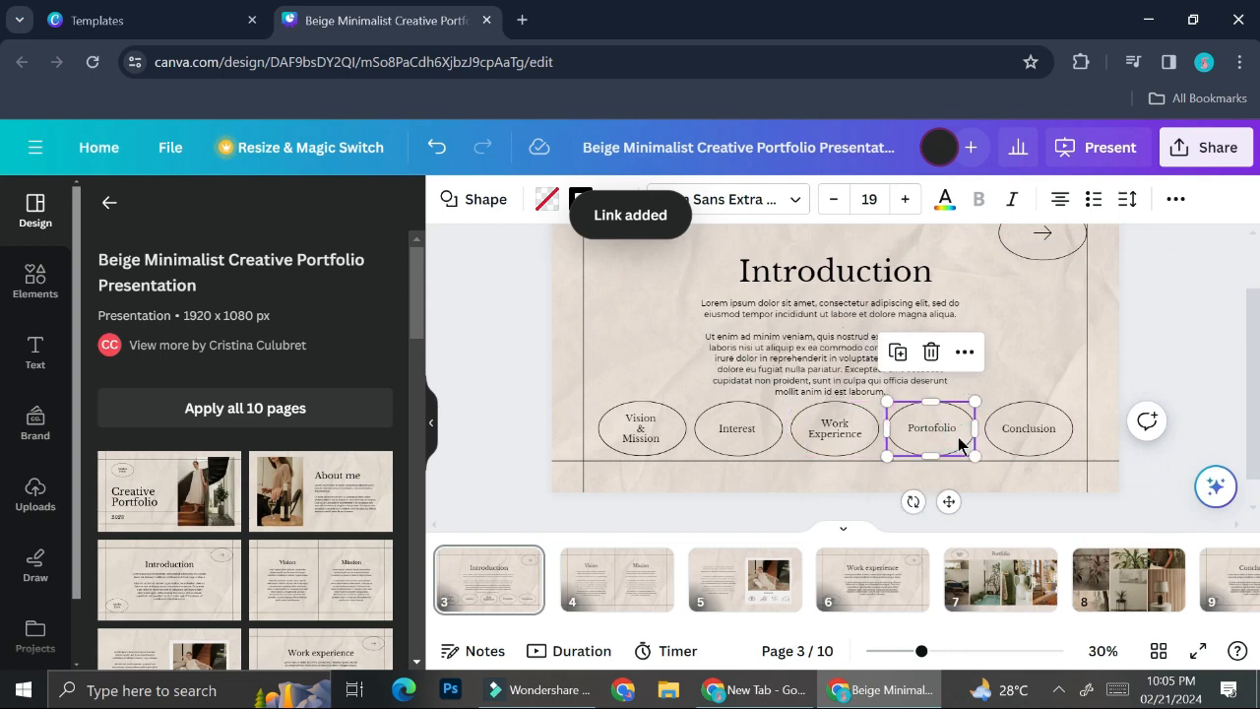
left_click(964, 352)
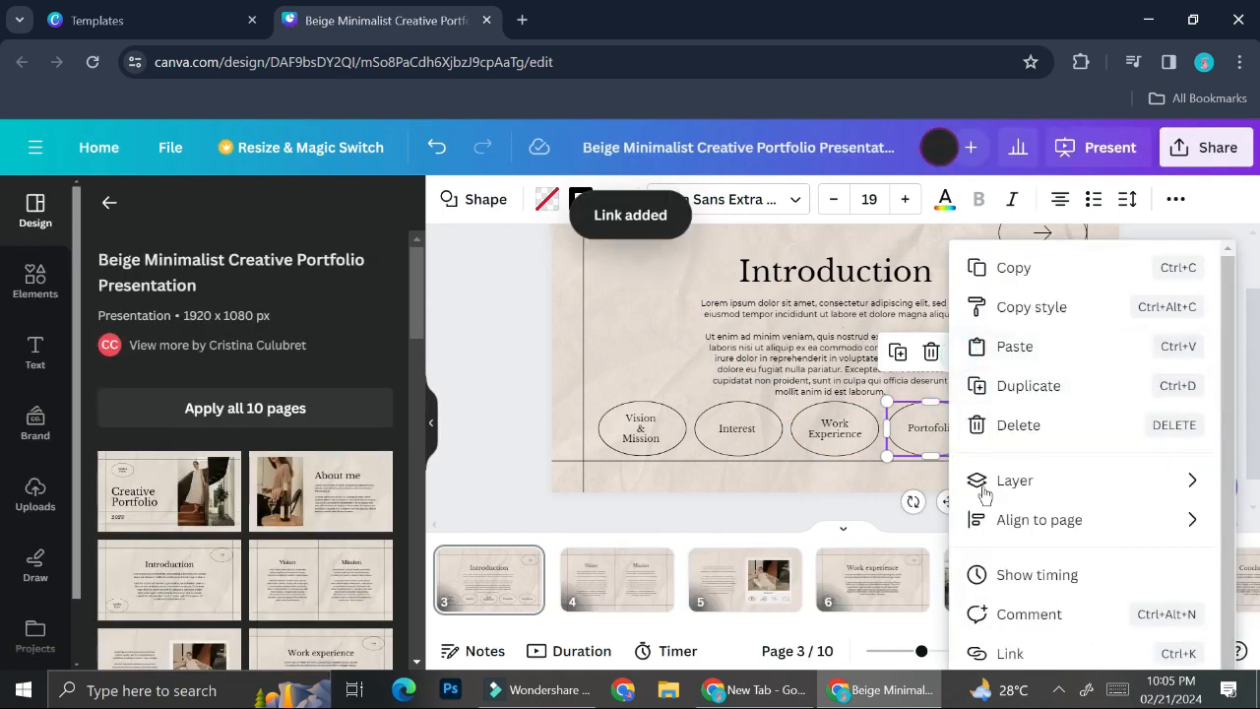
left_click(1009, 653)
scroll(1030, 414, "down", 5)
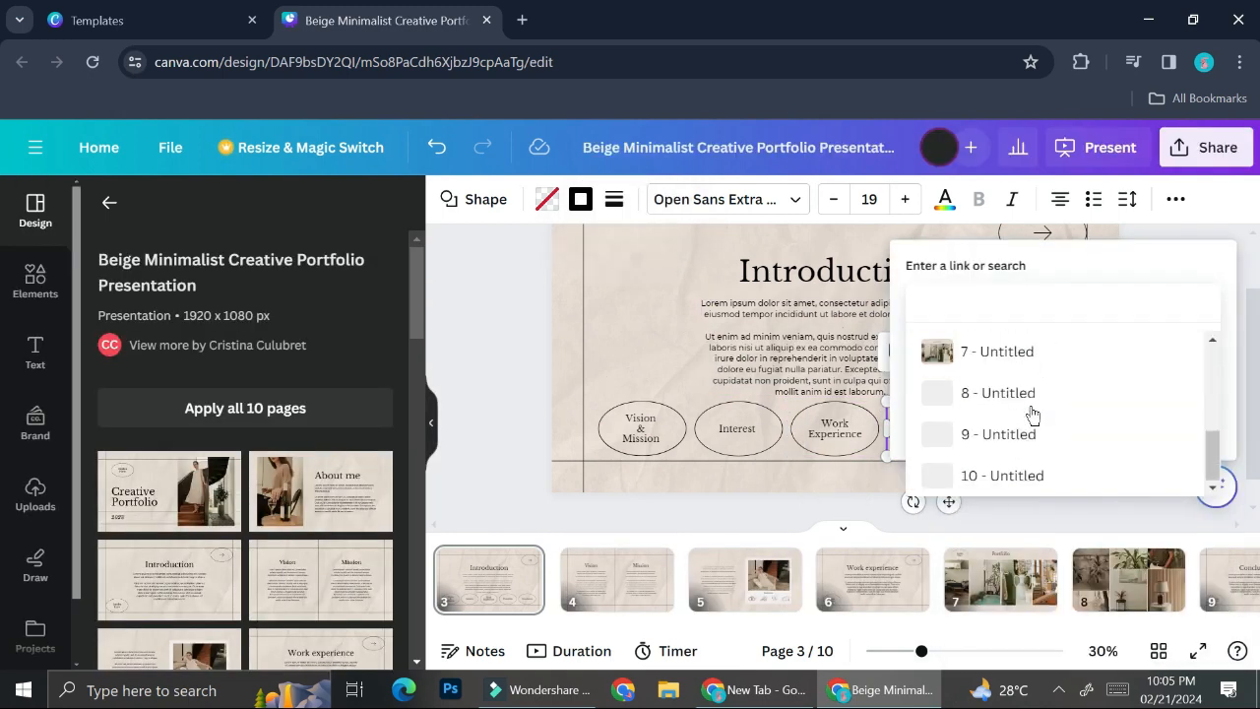
left_click(998, 351)
left_click(1150, 428)
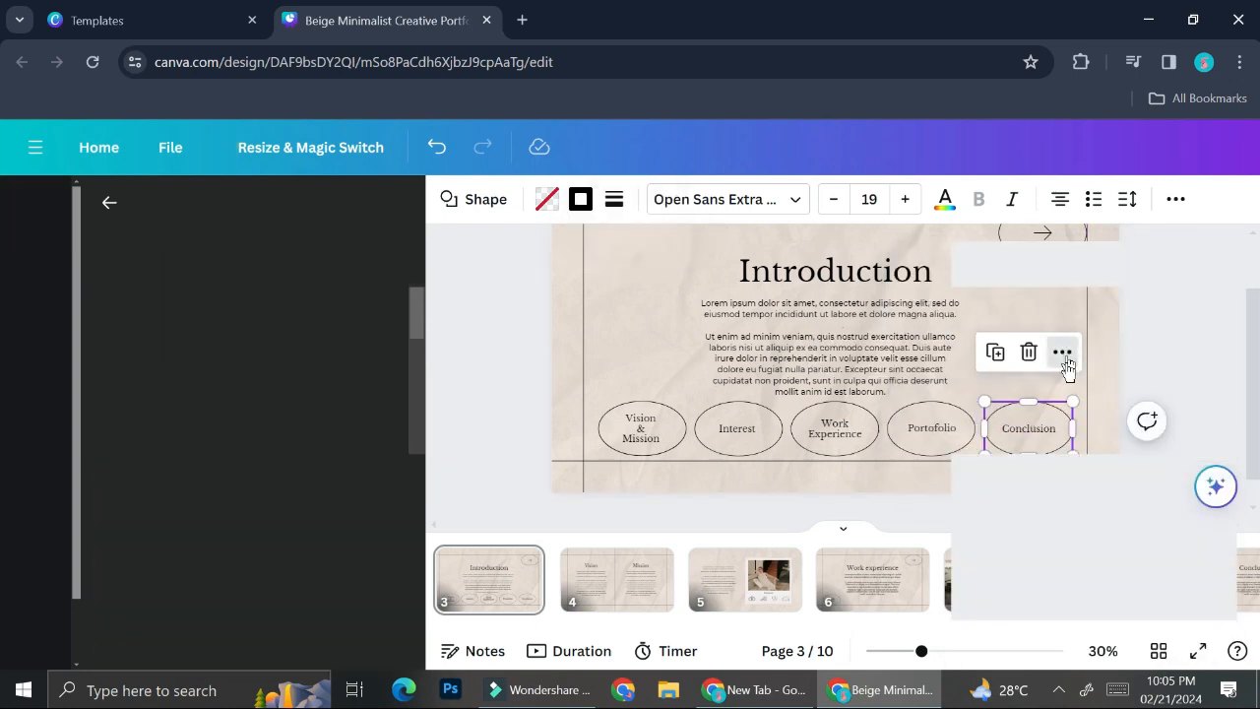
Link the Conclusion oval to page 9 and present the slides full screen.
left_click(1062, 352)
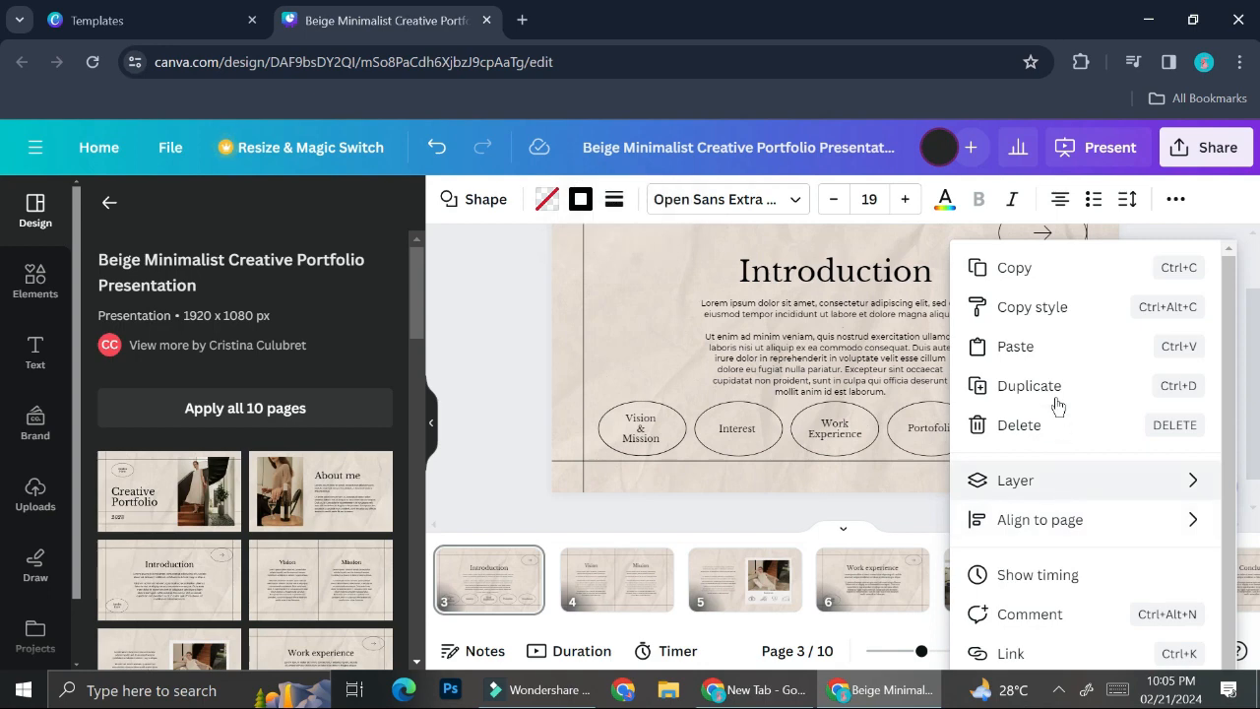
left_click(1029, 654)
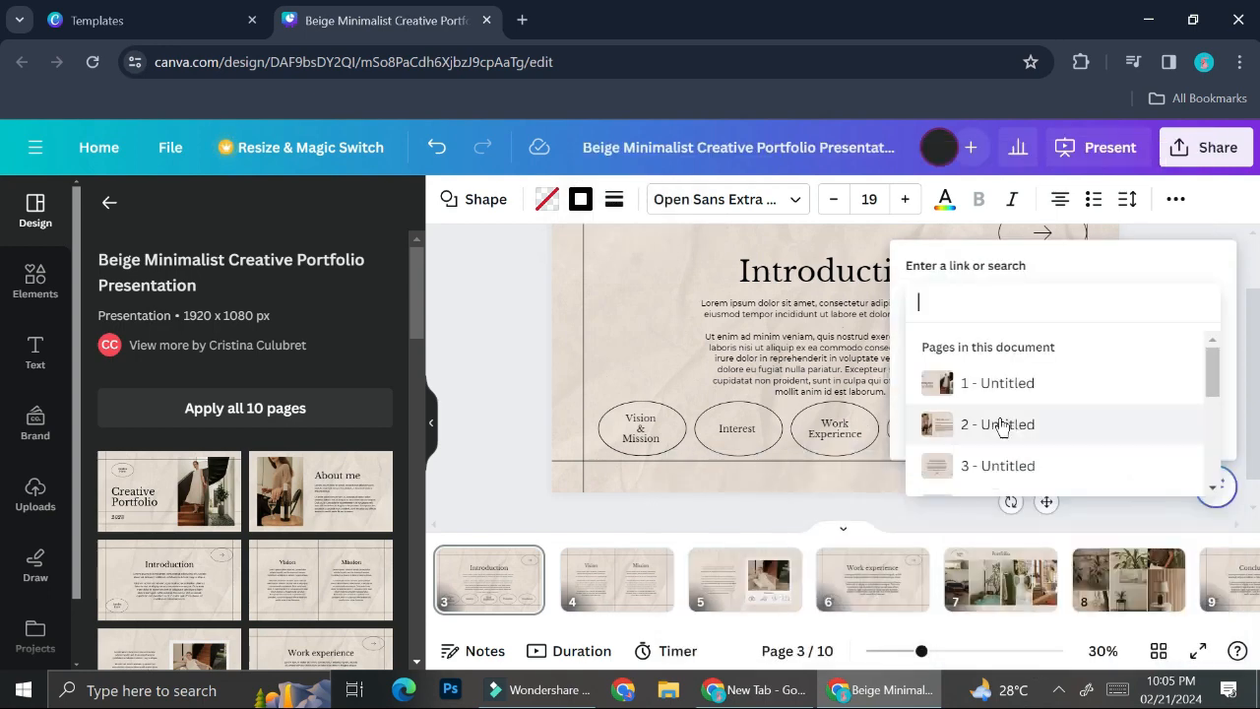
scroll(1005, 418, "down", 4)
left_click(1007, 437)
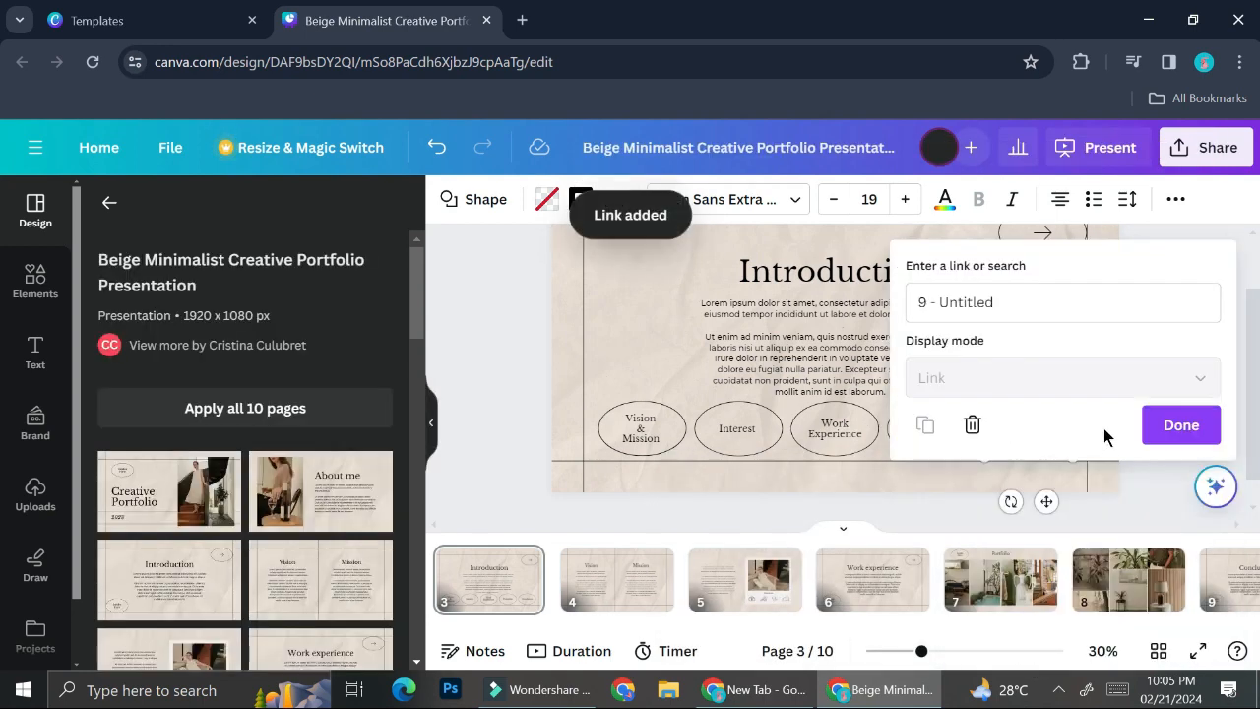
left_click(1156, 426)
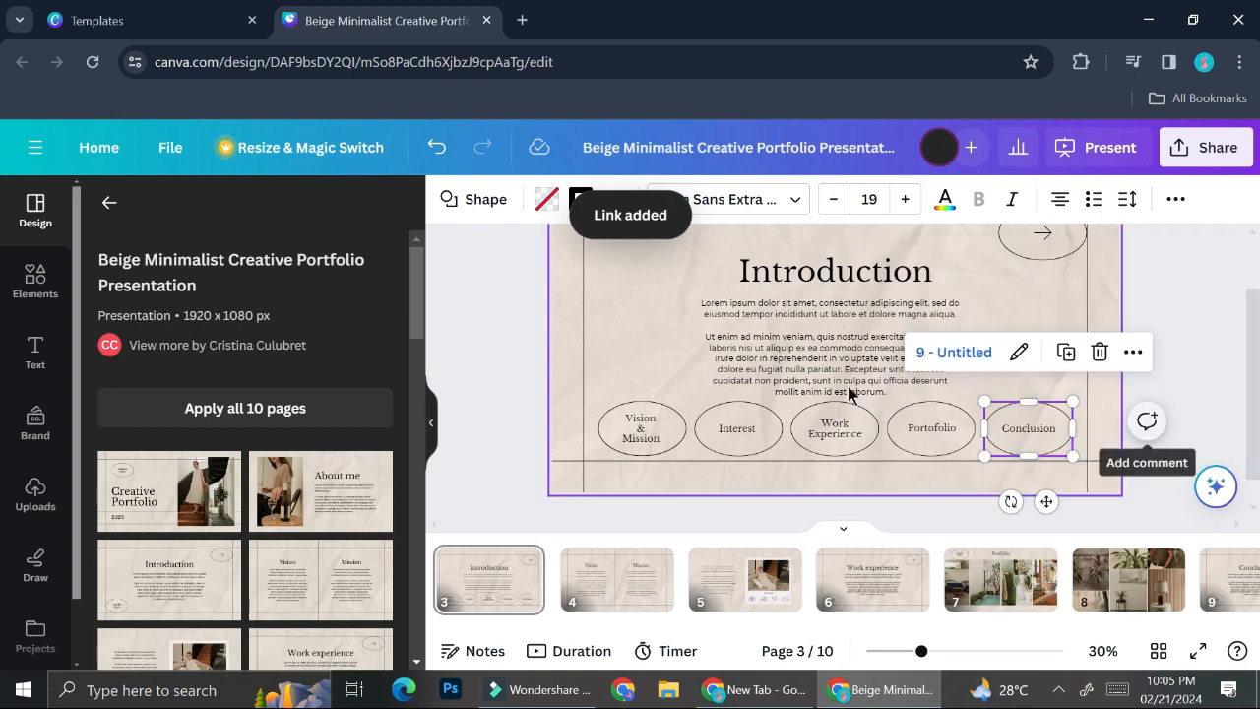
left_click(1216, 369)
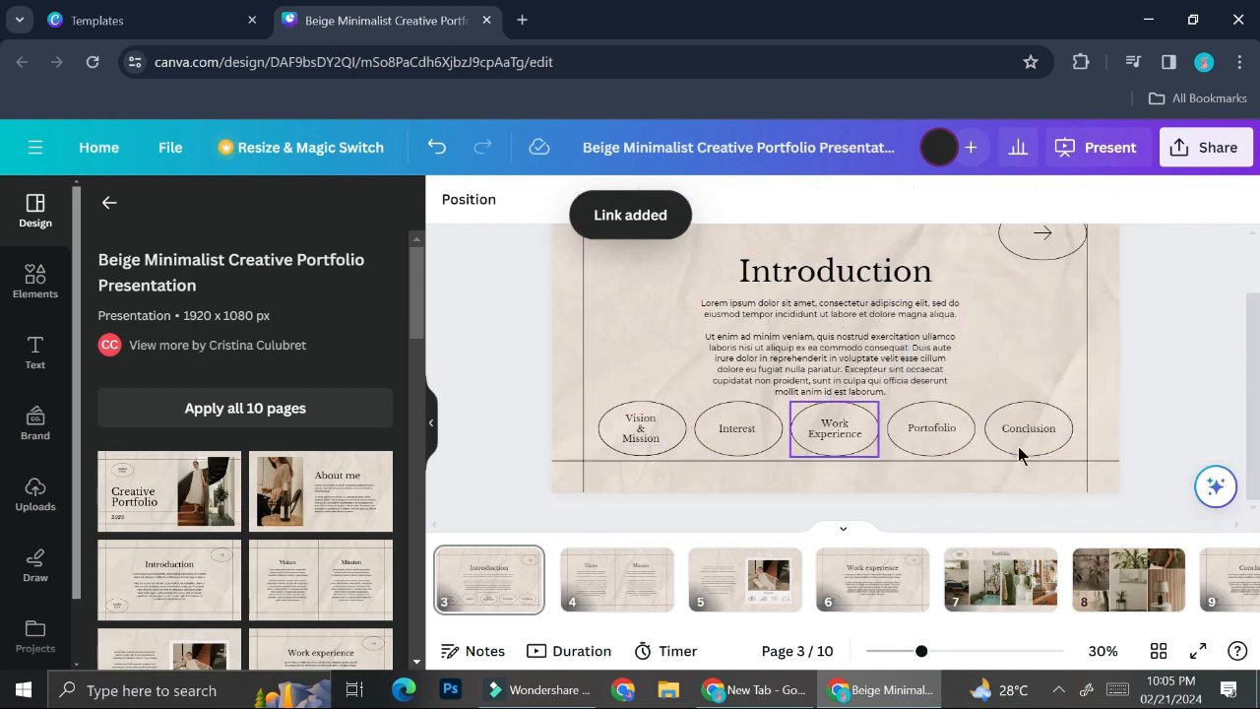
left_click(1199, 651)
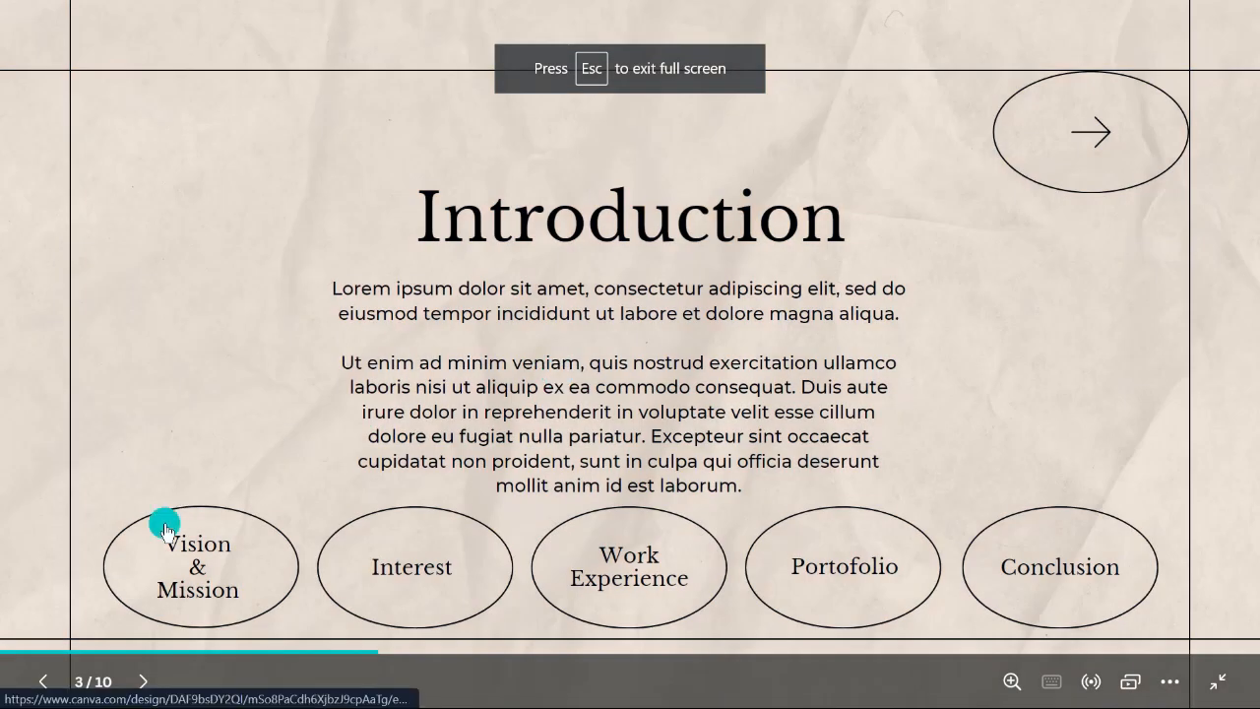
In the slideshow, test the Vision & Mission and Portofolio links, step back, then exit full screen.
left_click(267, 562)
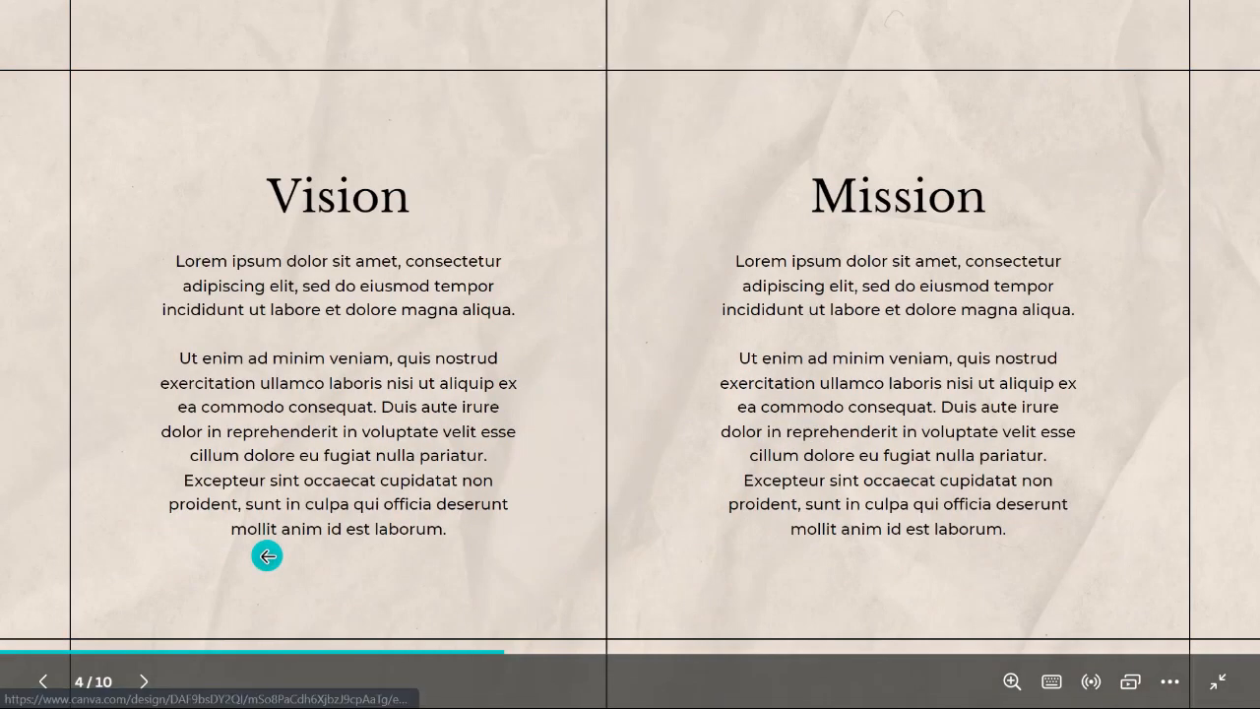
left_click(47, 682)
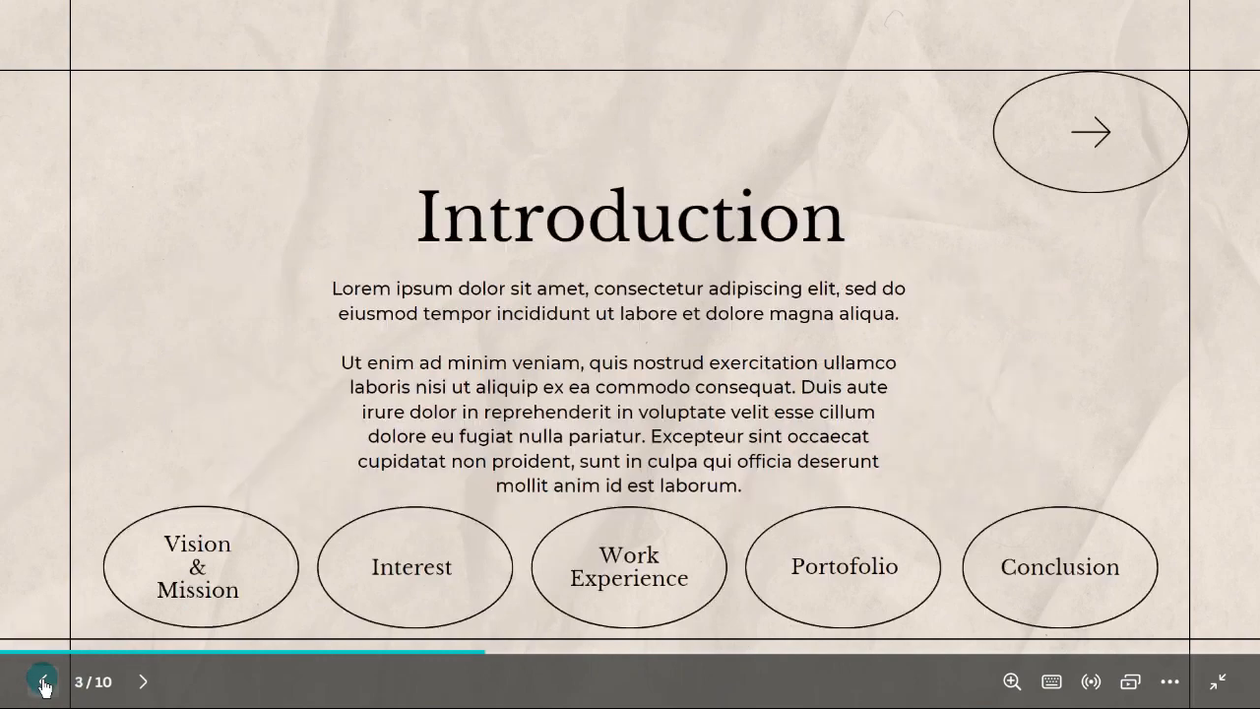
left_click(916, 553)
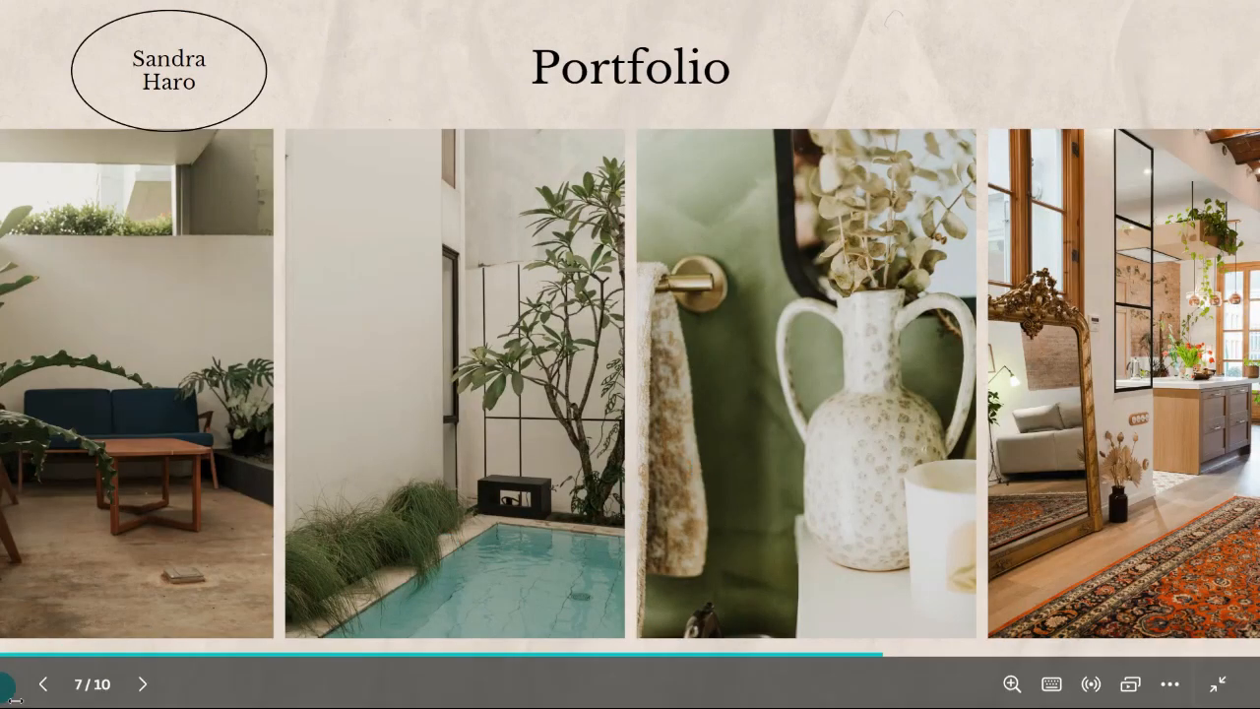
left_click(47, 693)
left_click(46, 694)
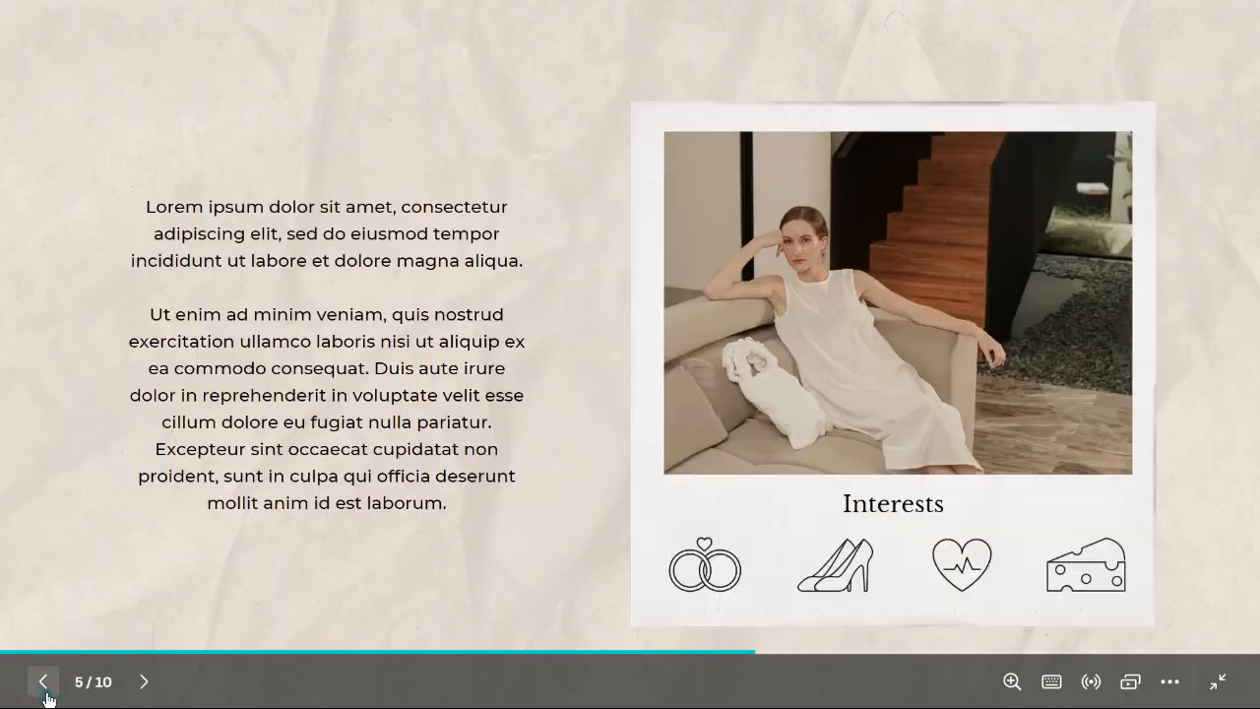
left_click(43, 682)
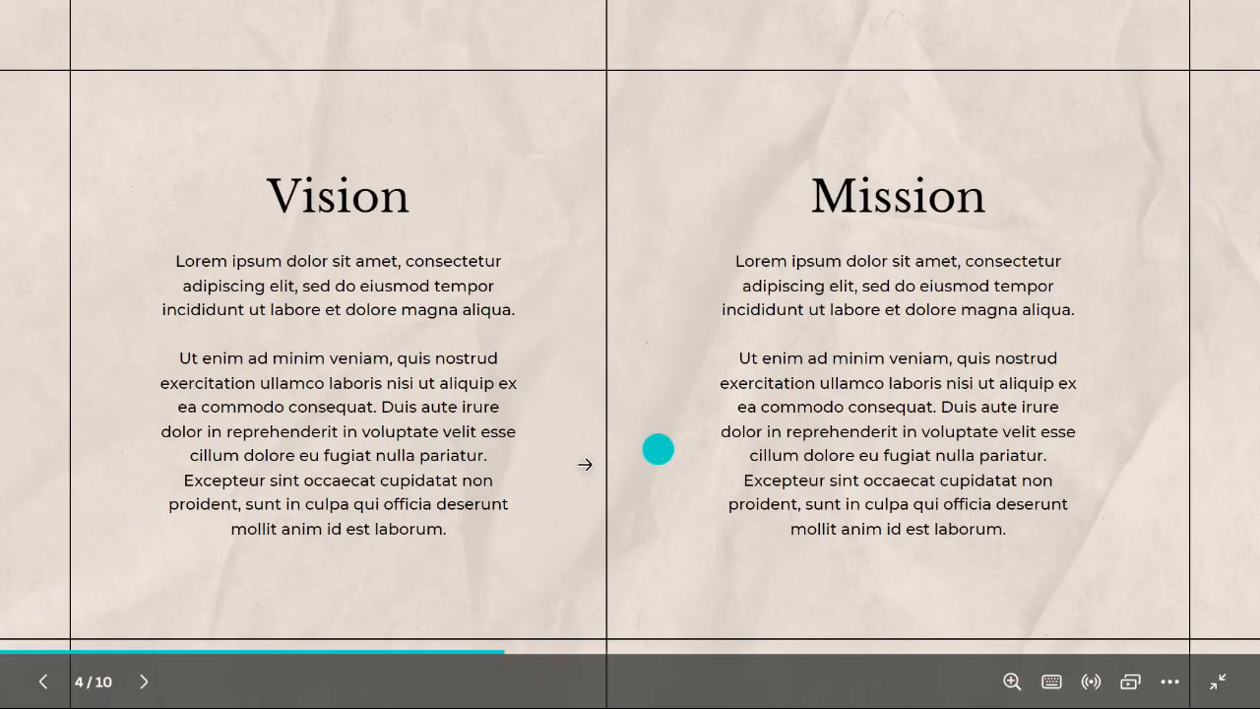
left_click(1221, 682)
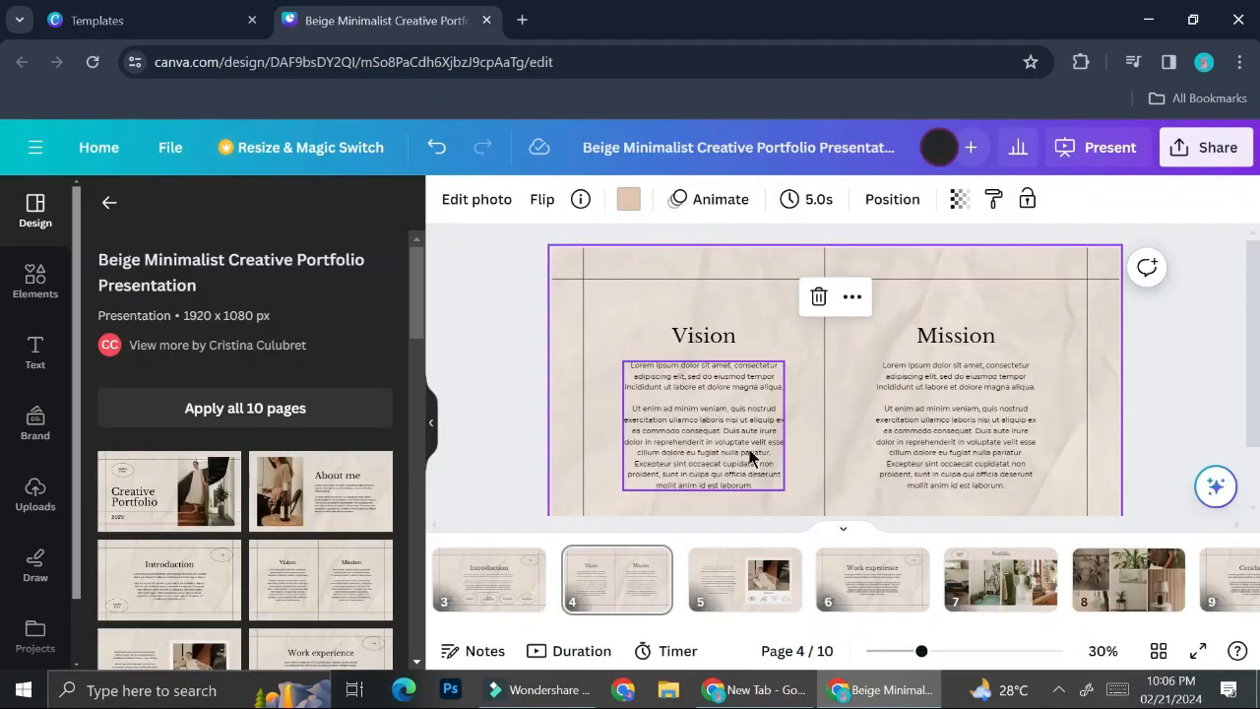
Go to the Creative Portfolio cover page from the filmstrip.
left_click(497, 579)
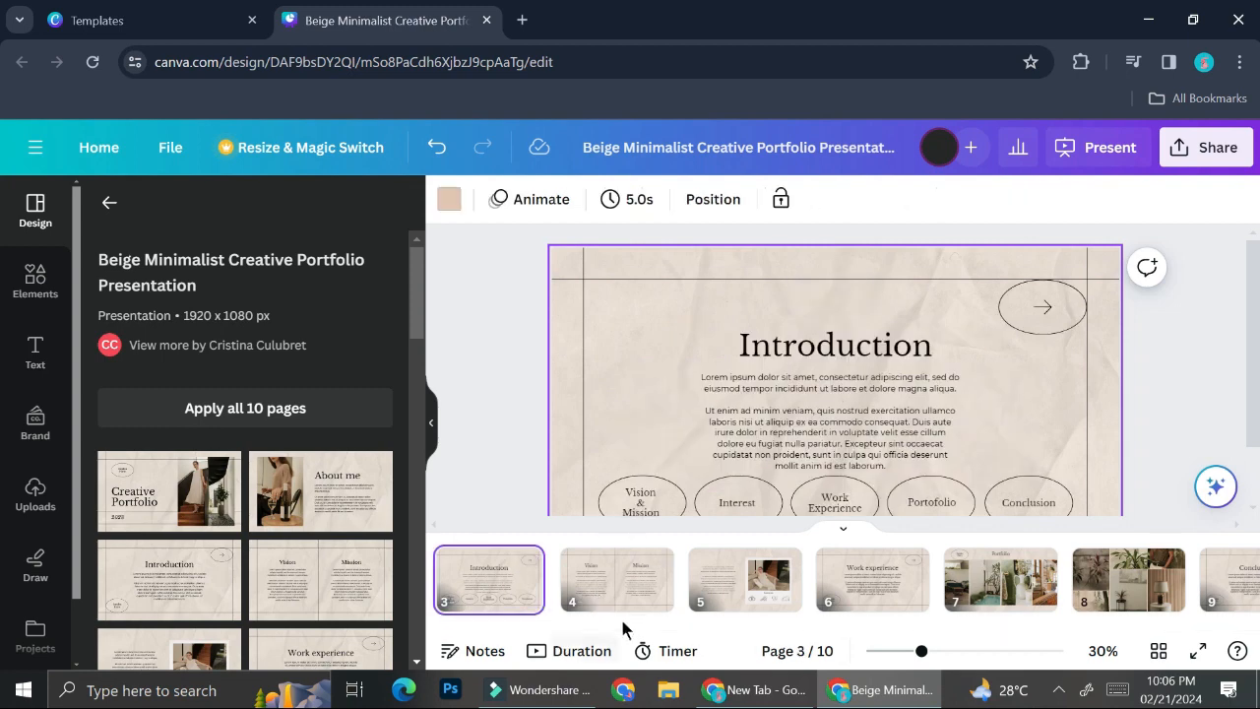
left_click_drag(653, 630, 458, 628)
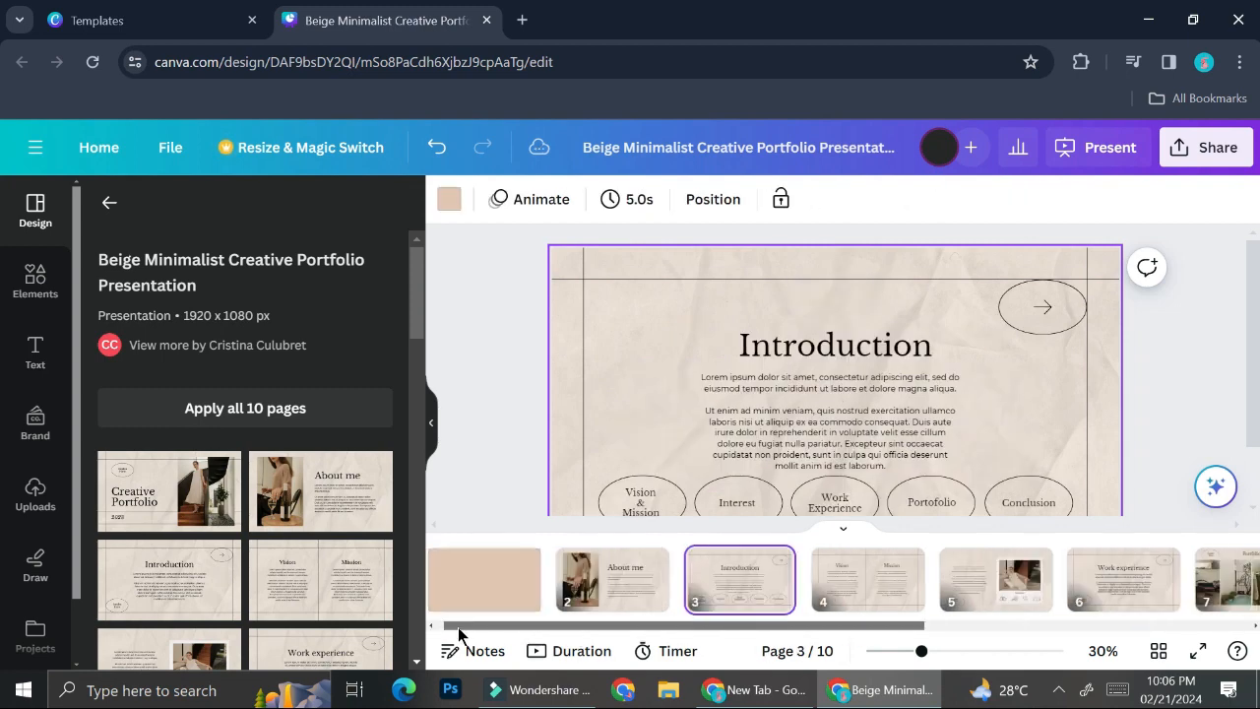
left_click(498, 583)
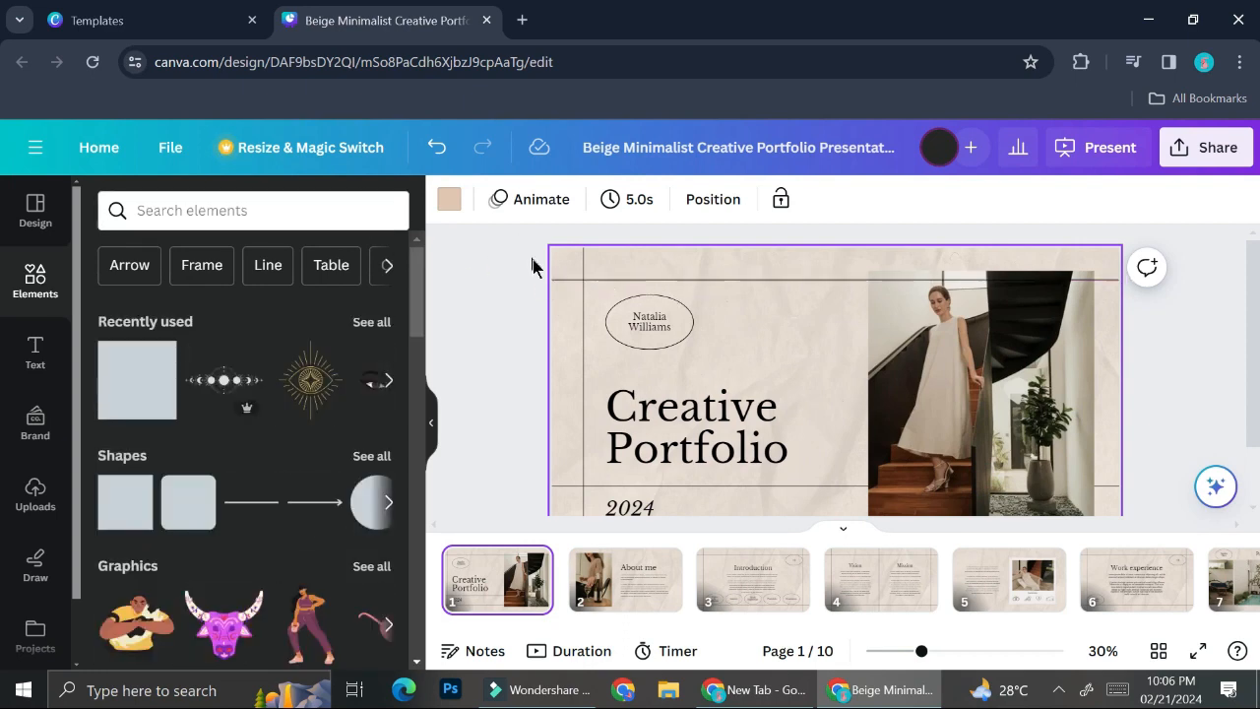
Search Elements for 'sun' and browse all the sun graphics.
left_click(255, 212)
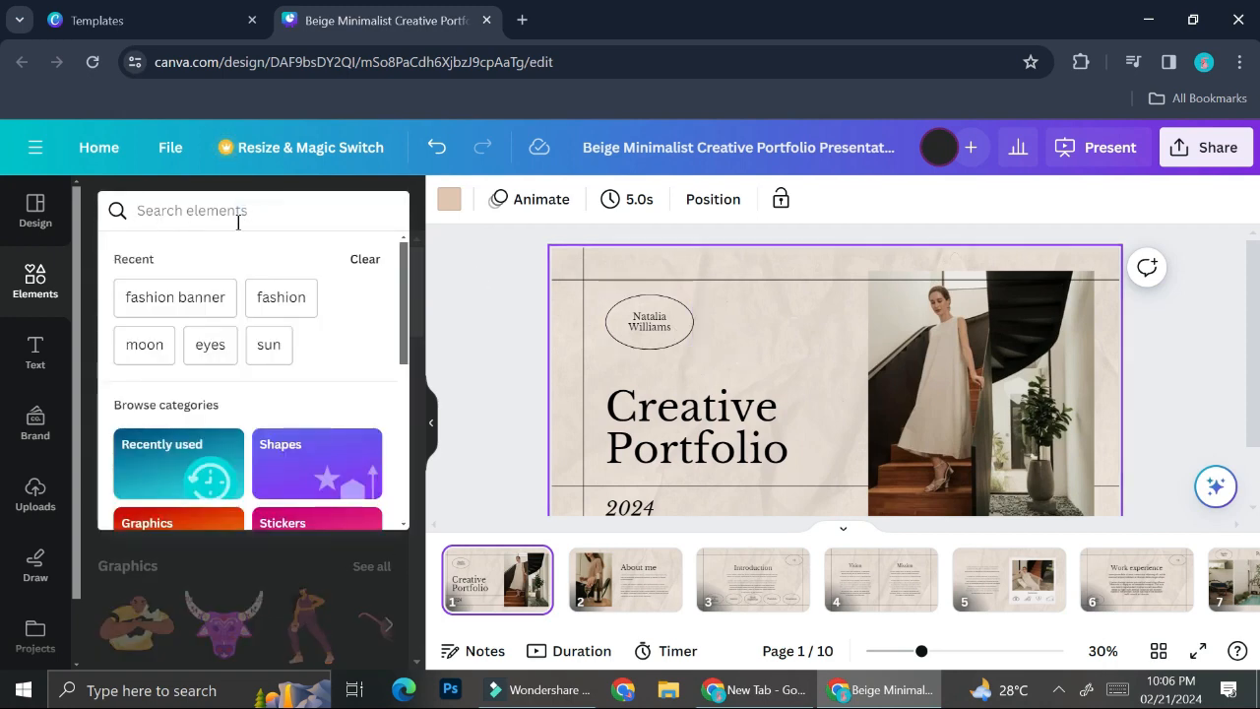
type("sun")
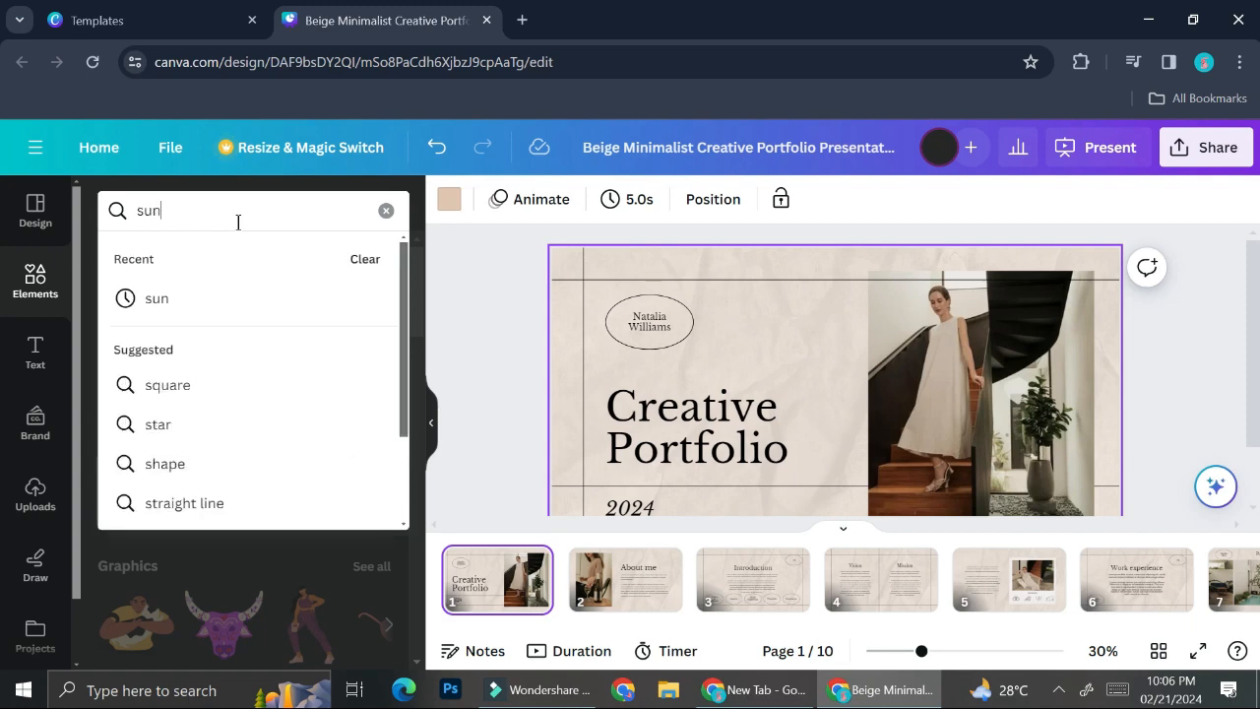
key("Return")
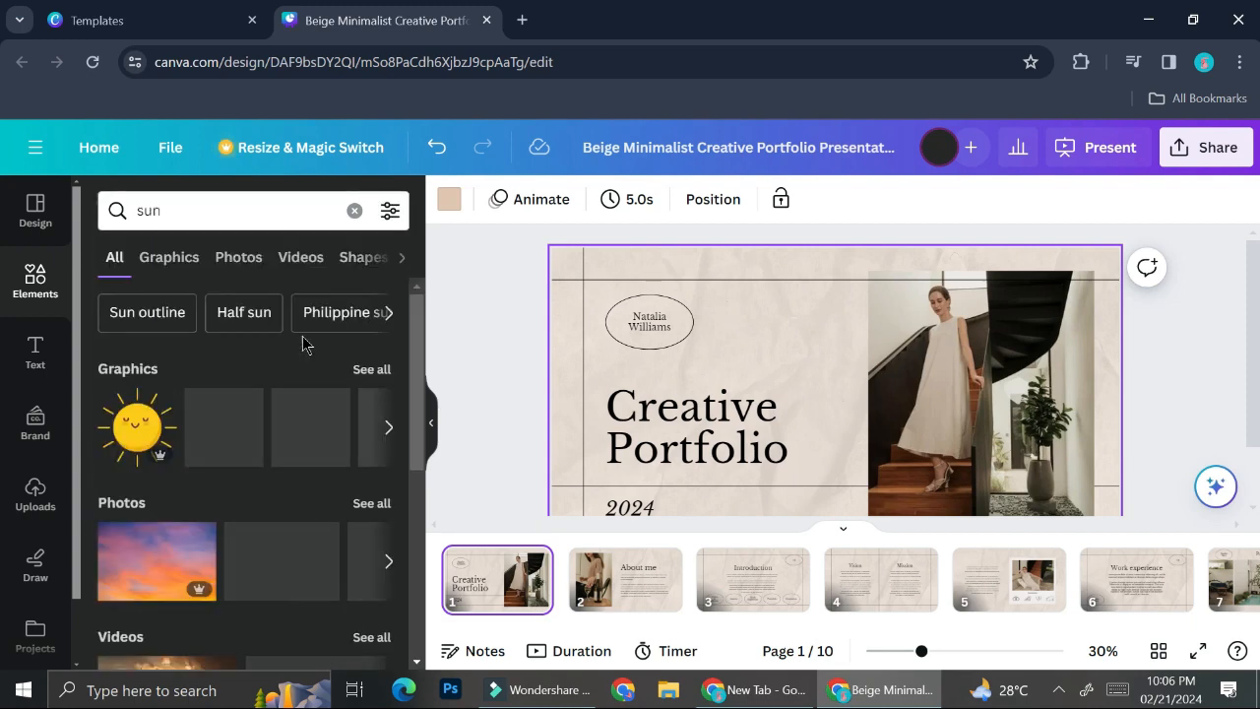
left_click(363, 373)
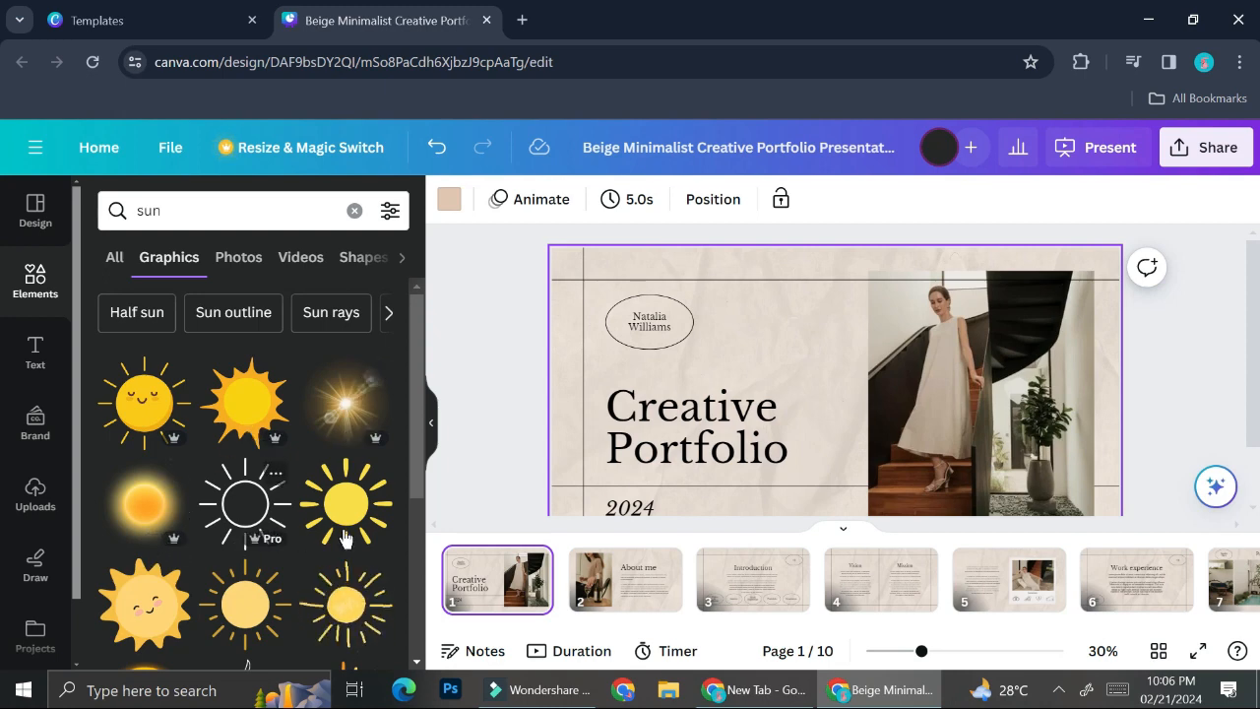
scroll(345, 536, "down", 2)
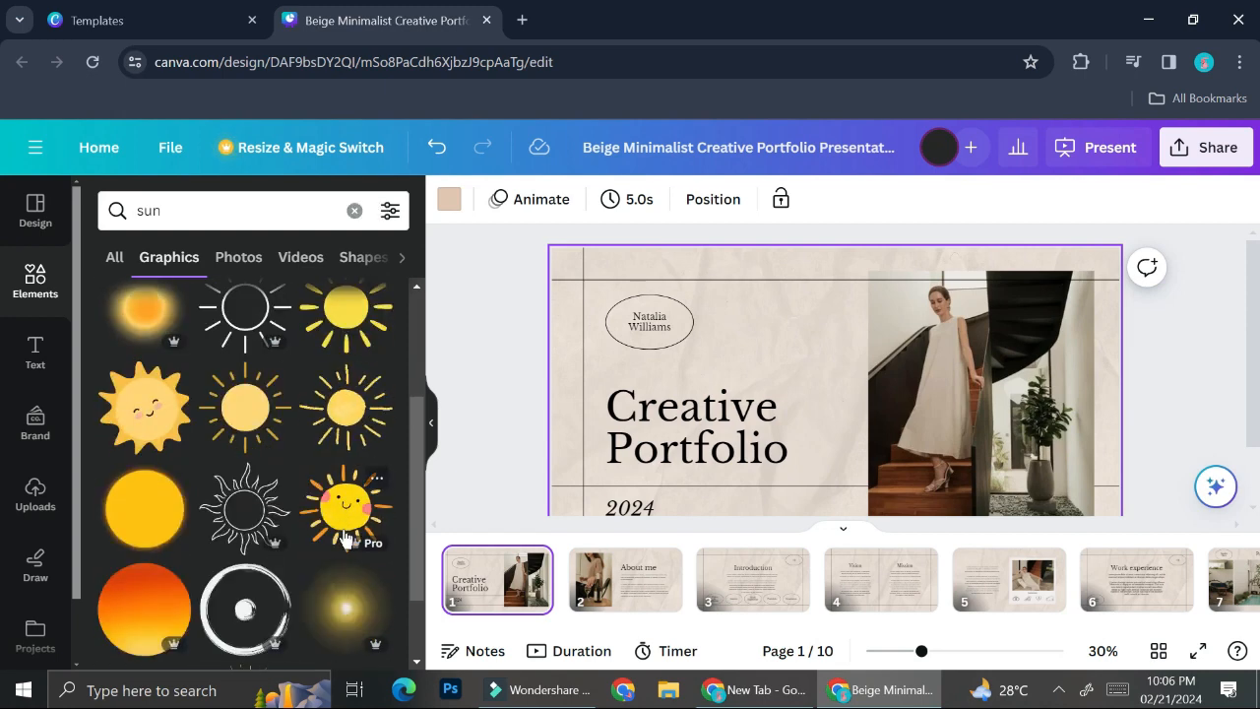
scroll(345, 536, "down", 3)
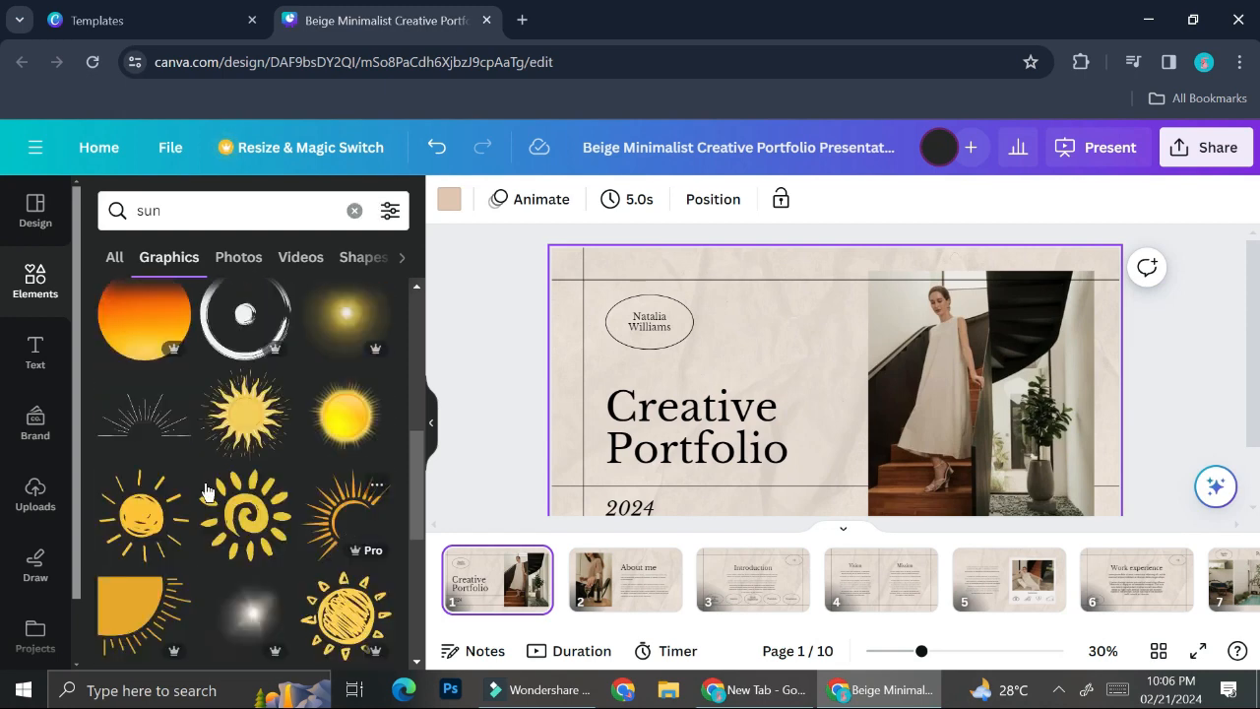
Add the line-drawn sunburst and size it to frame the top-left name oval.
left_click_drag(836, 404, 846, 295)
left_click_drag(736, 344, 835, 264)
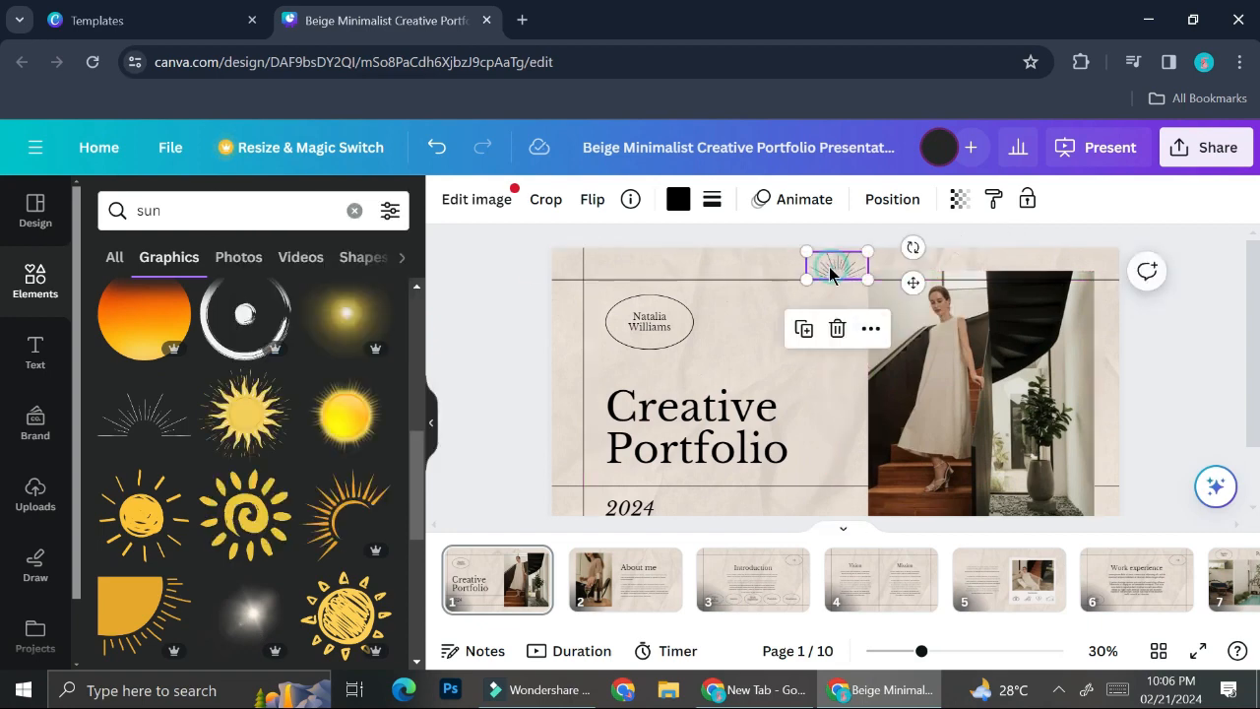
left_click(810, 428)
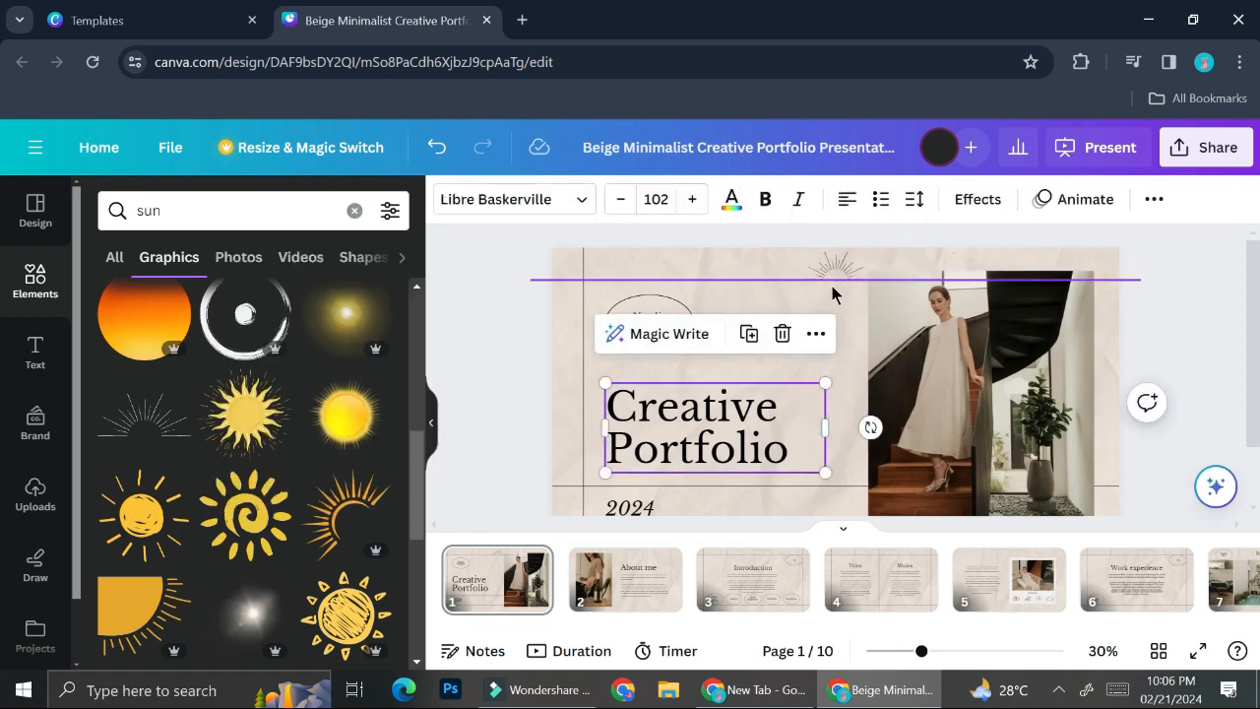
left_click_drag(835, 265, 634, 283)
left_click_drag(633, 284, 753, 329)
left_click_drag(684, 302, 635, 280)
left_click(815, 372)
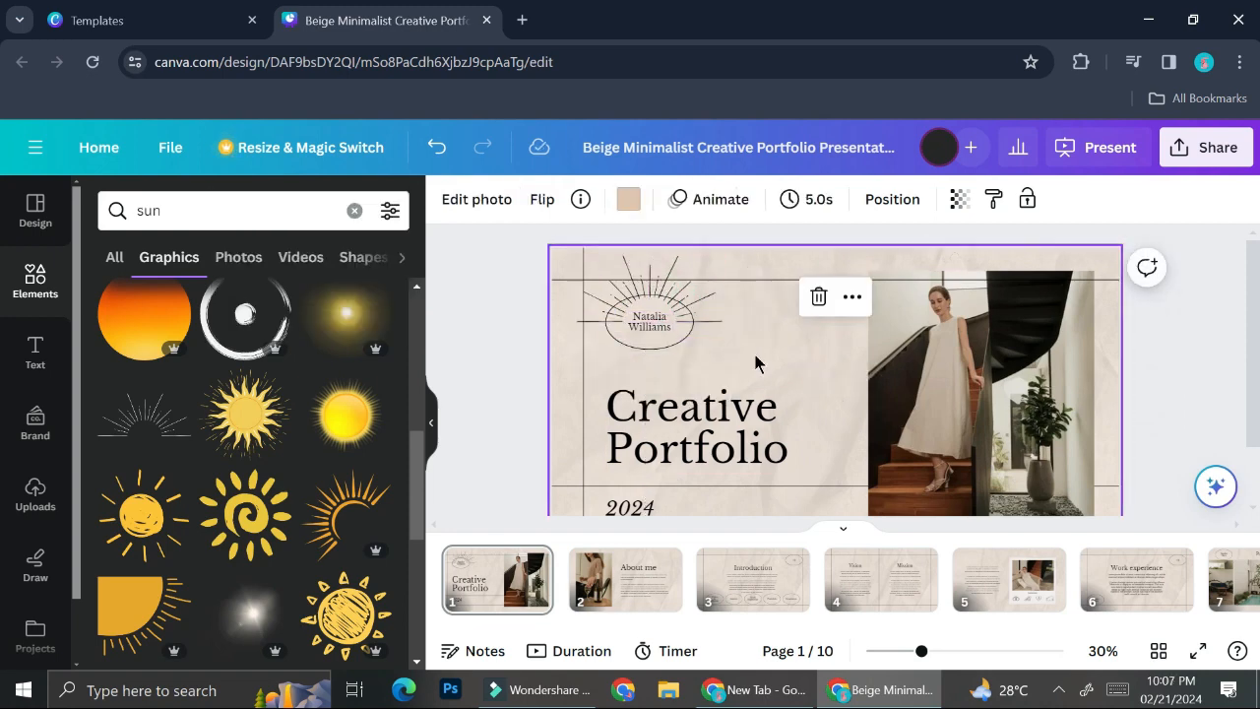
left_click(674, 292)
left_click_drag(673, 291, 669, 285)
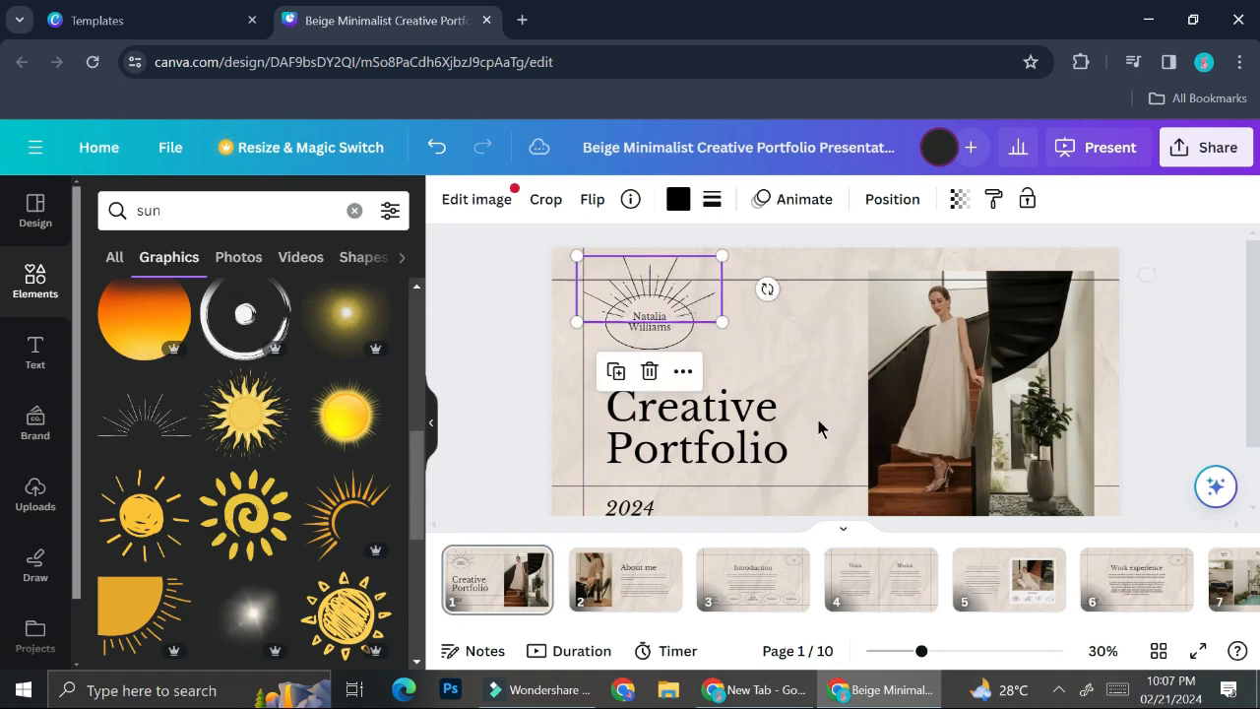
left_click(790, 394)
scroll(690, 355, "down", 1)
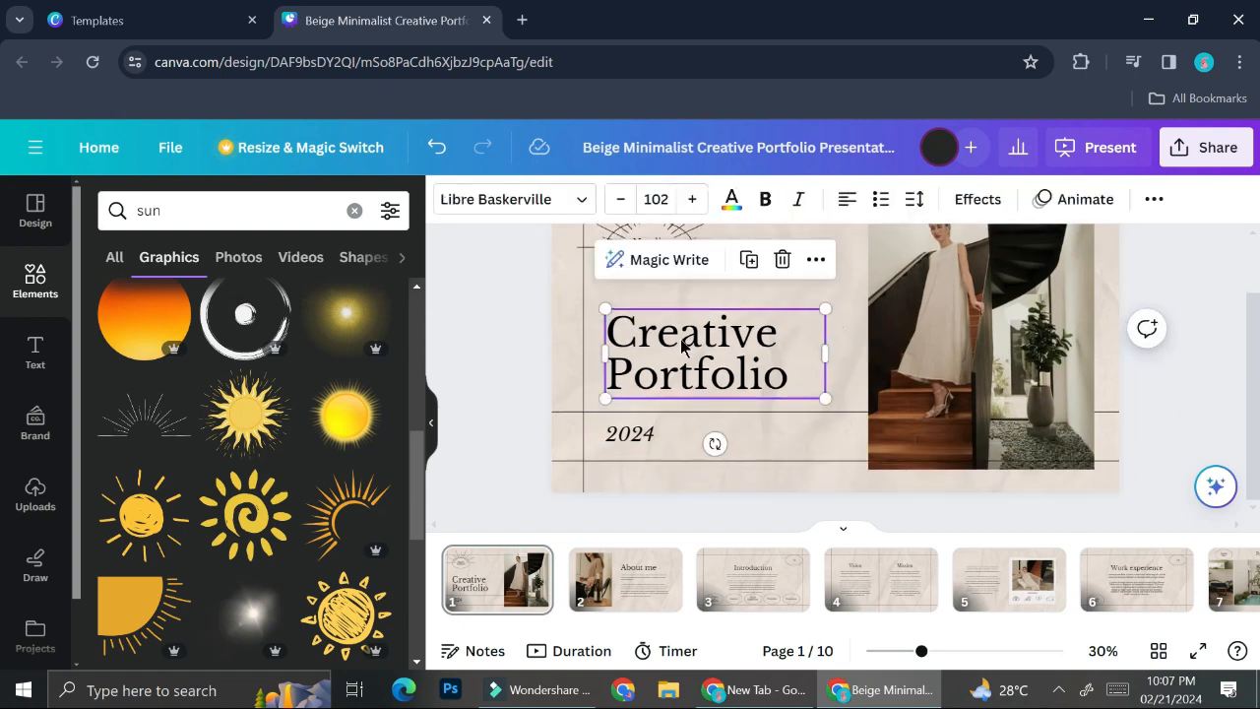
Browse sun photos, then search Elements for 'galaxy' photos.
left_click(228, 258)
scroll(289, 399, "down", 5)
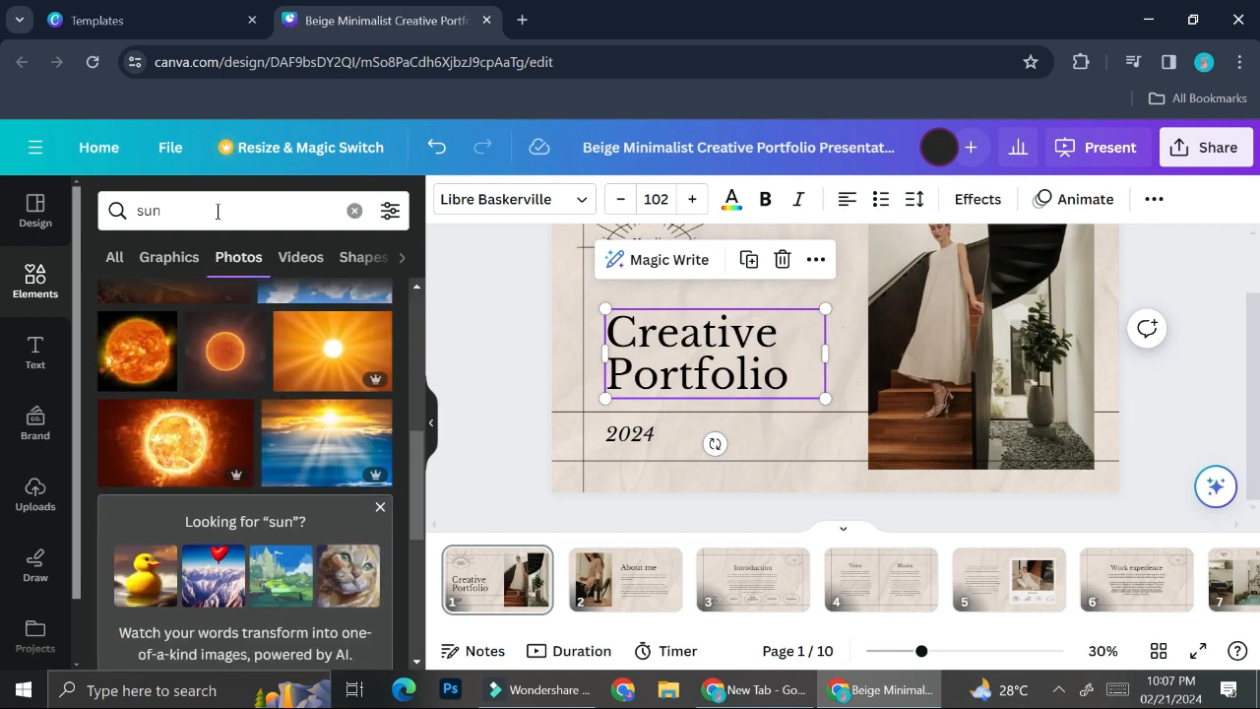
left_click(218, 210)
type("galaxy")
key("Return")
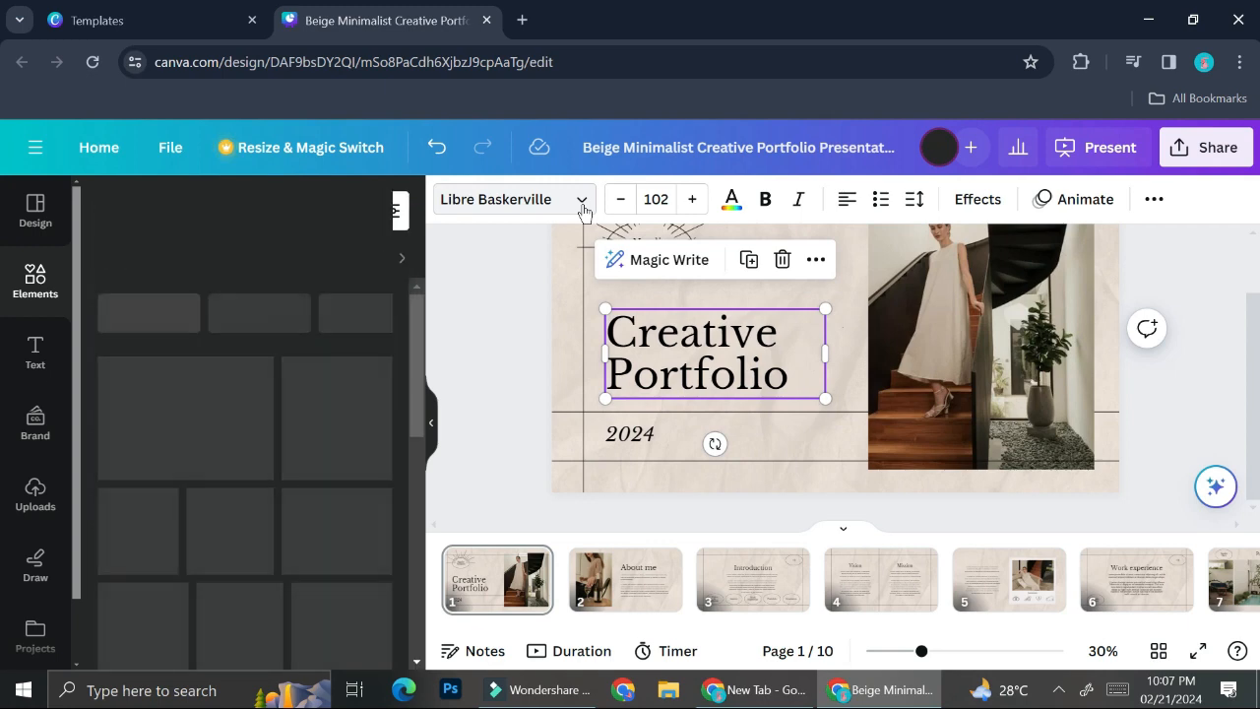
scroll(295, 374, "down", 1)
scroll(296, 374, "down", 3)
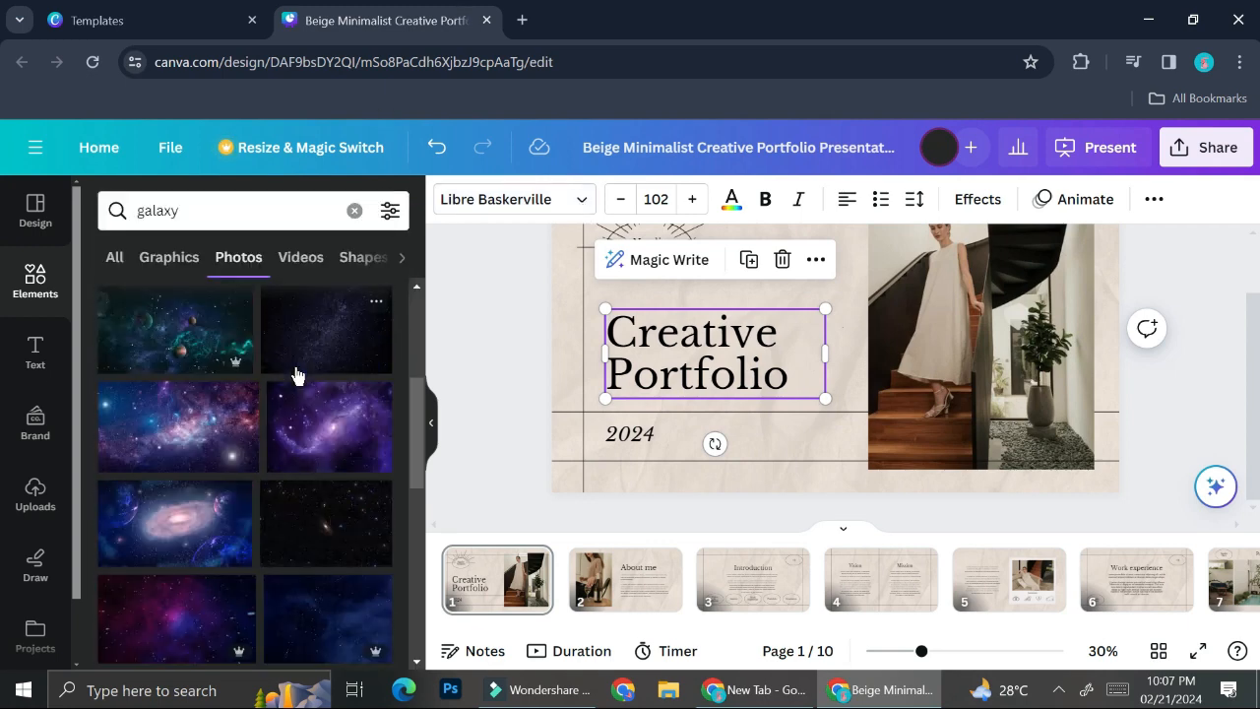
scroll(296, 375, "down", 2)
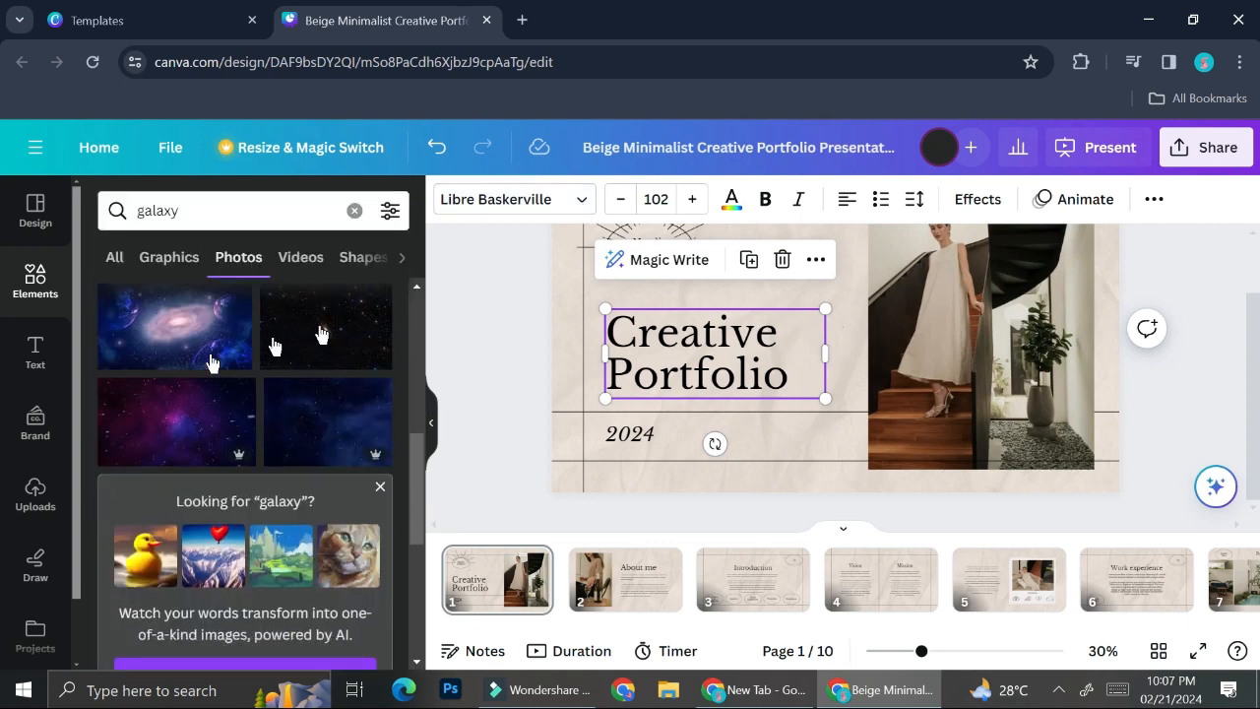
scroll(56, 438, "down", 1)
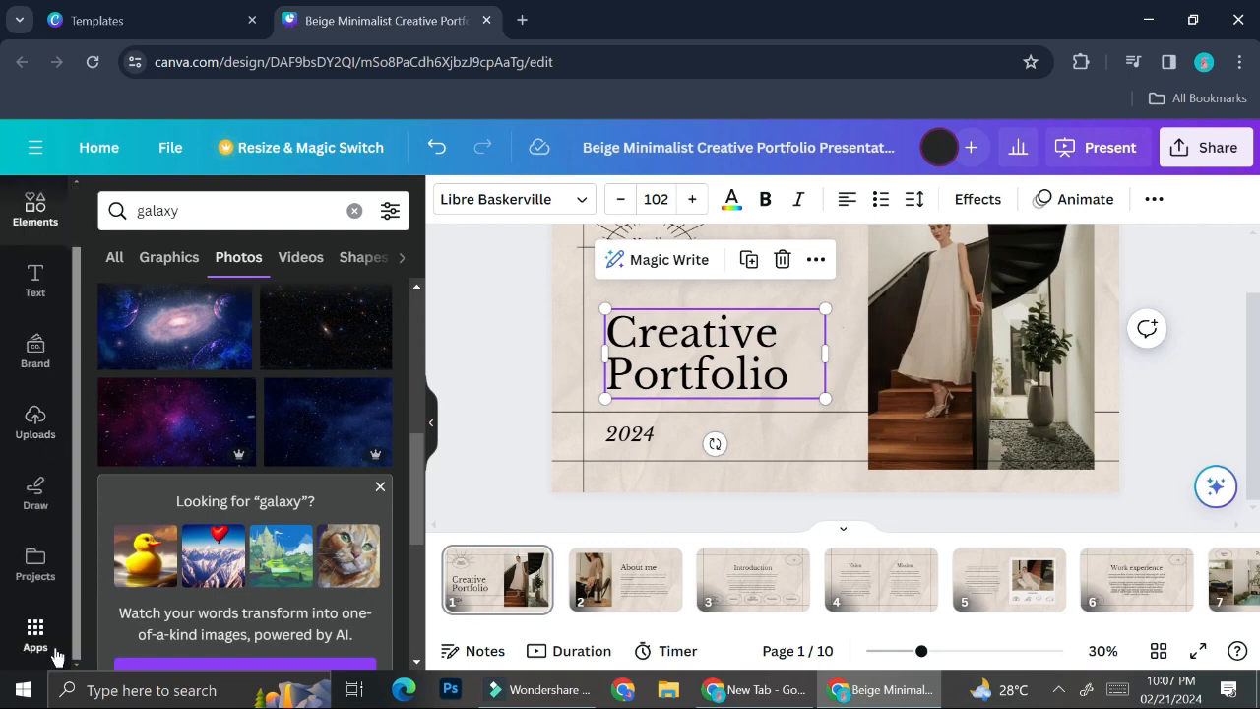
In Magic Media, describe the image as 'emerald green little flower pattern'.
left_click(54, 649)
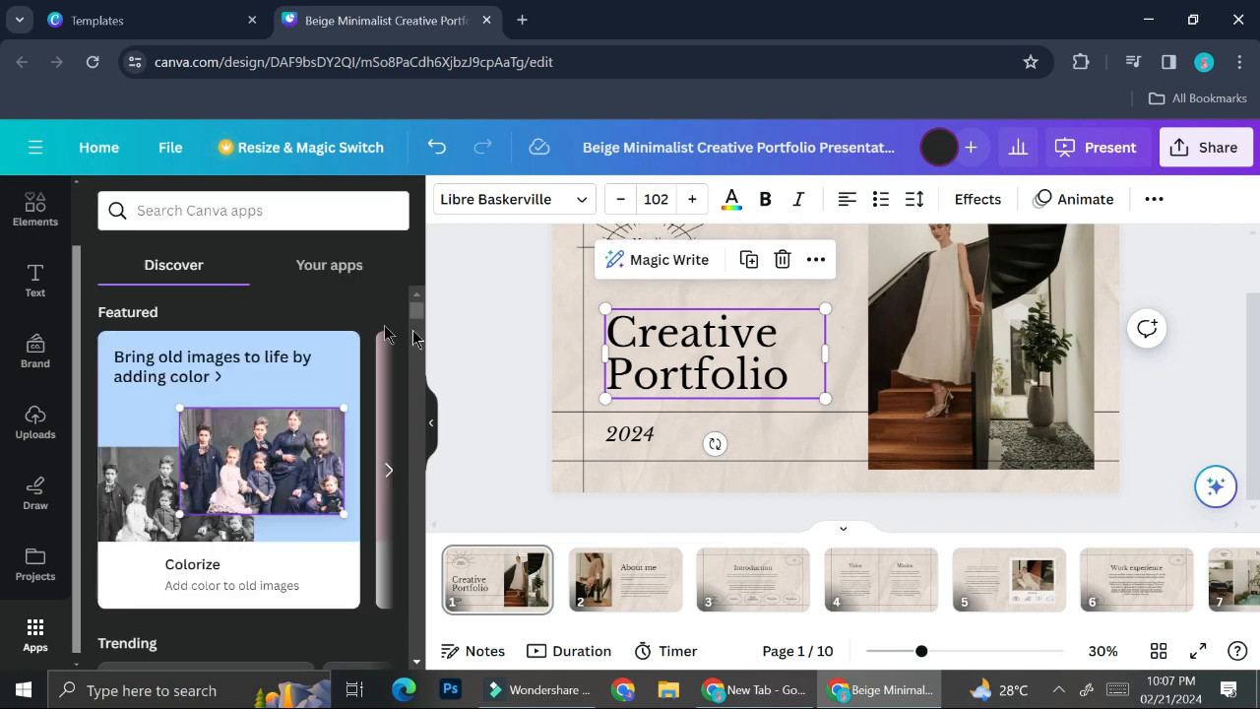
scroll(244, 372, "down", 4)
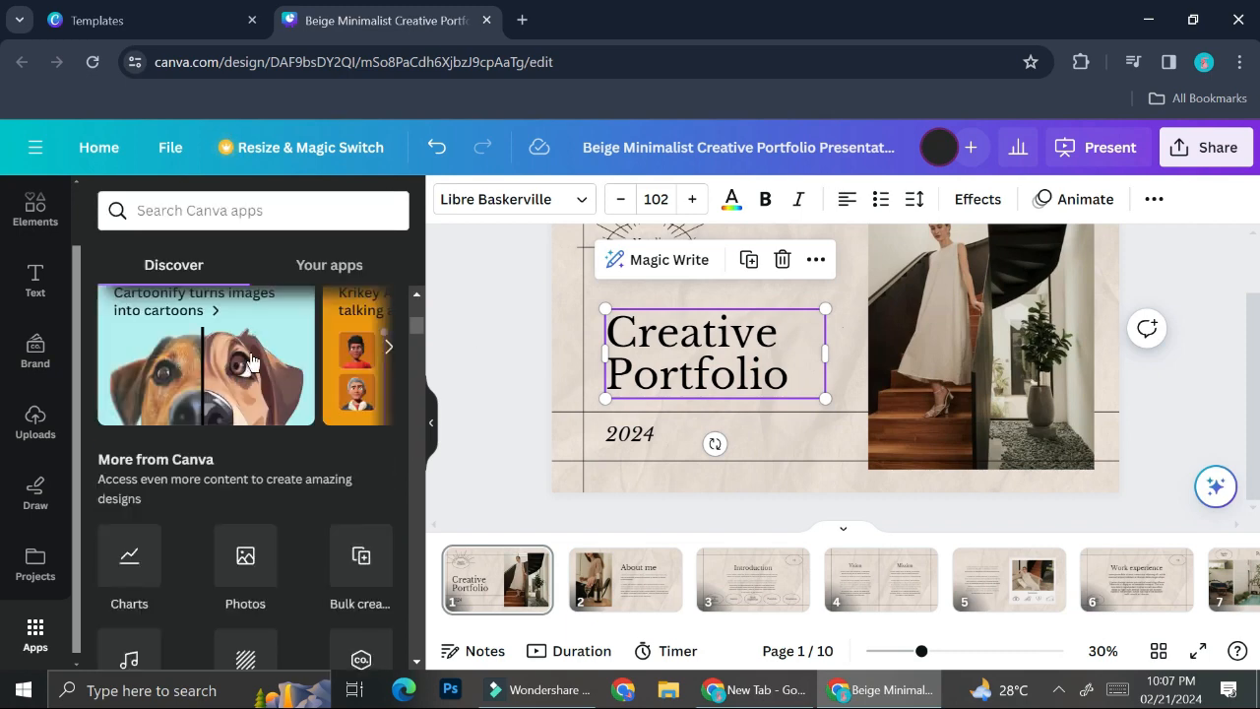
scroll(248, 364, "down", 6)
scroll(192, 410, "up", 2)
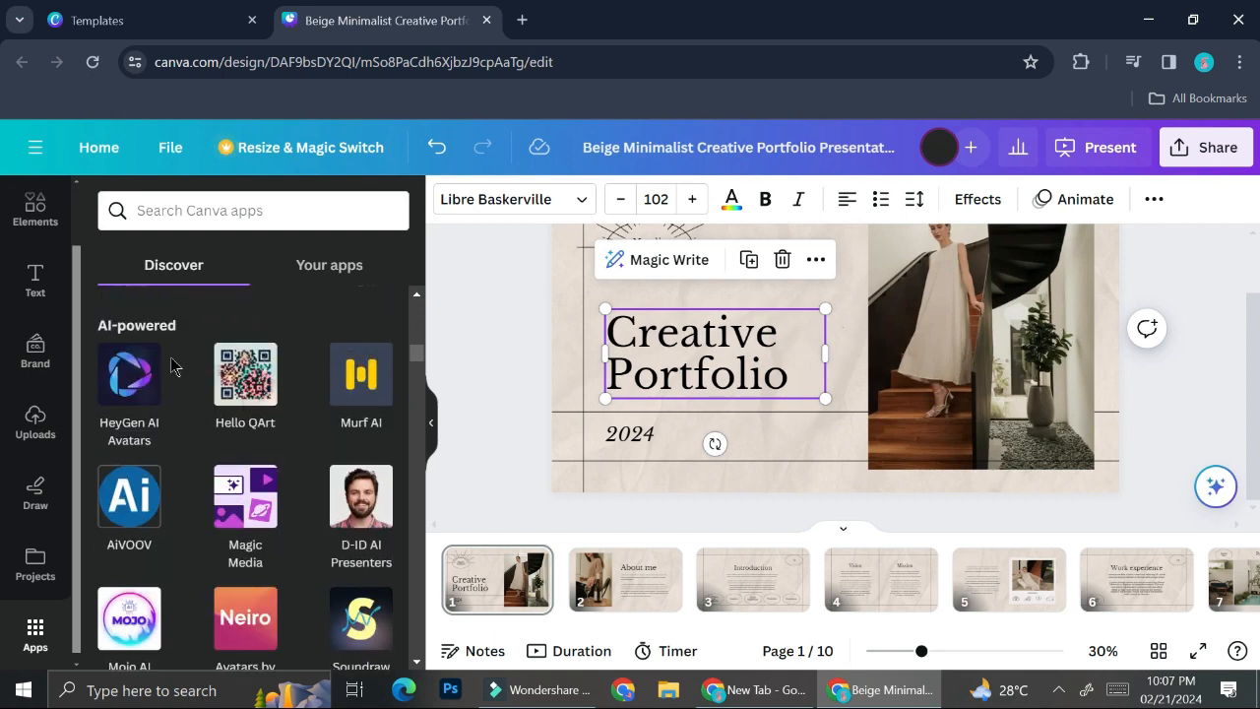
left_click(127, 329)
left_click(247, 354)
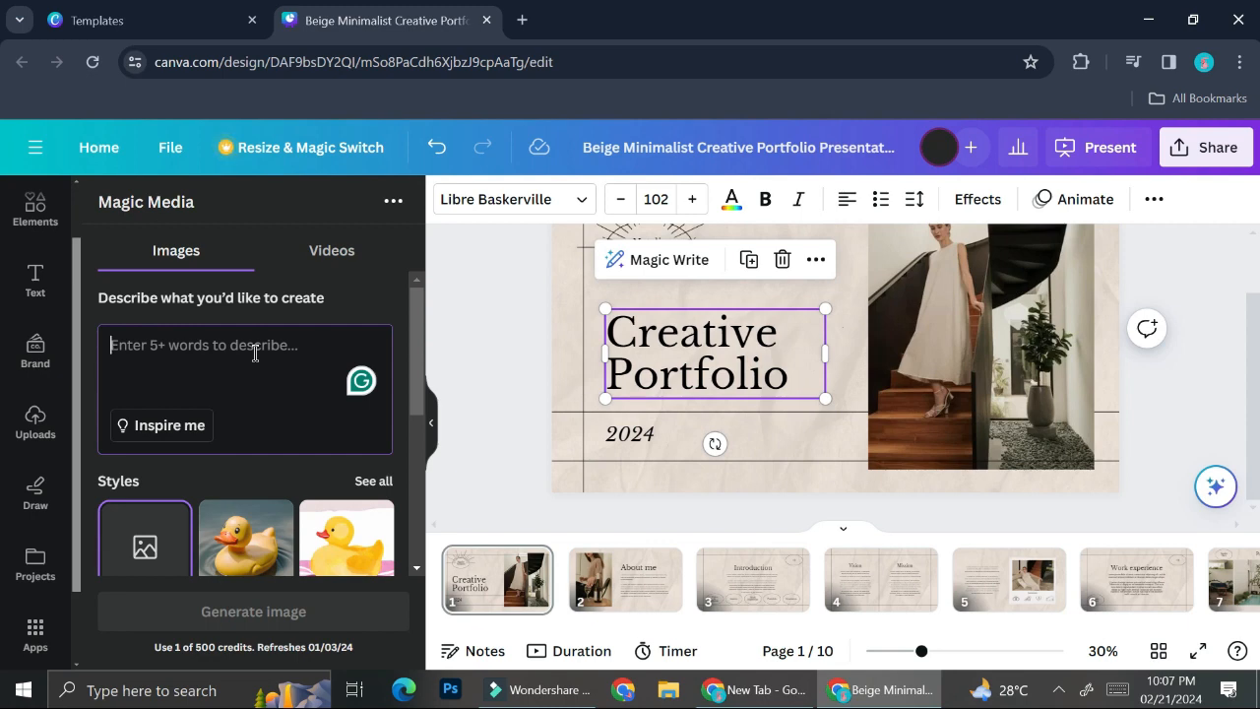
type("little flower pattern")
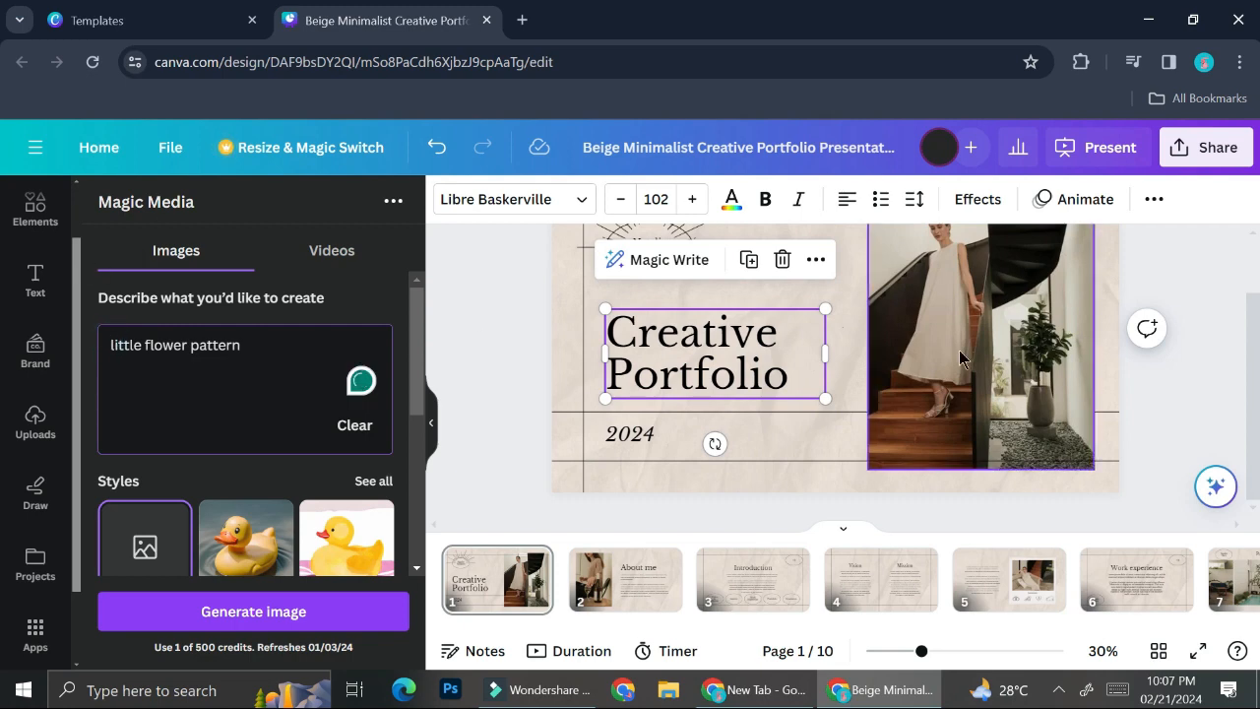
type("emerald ")
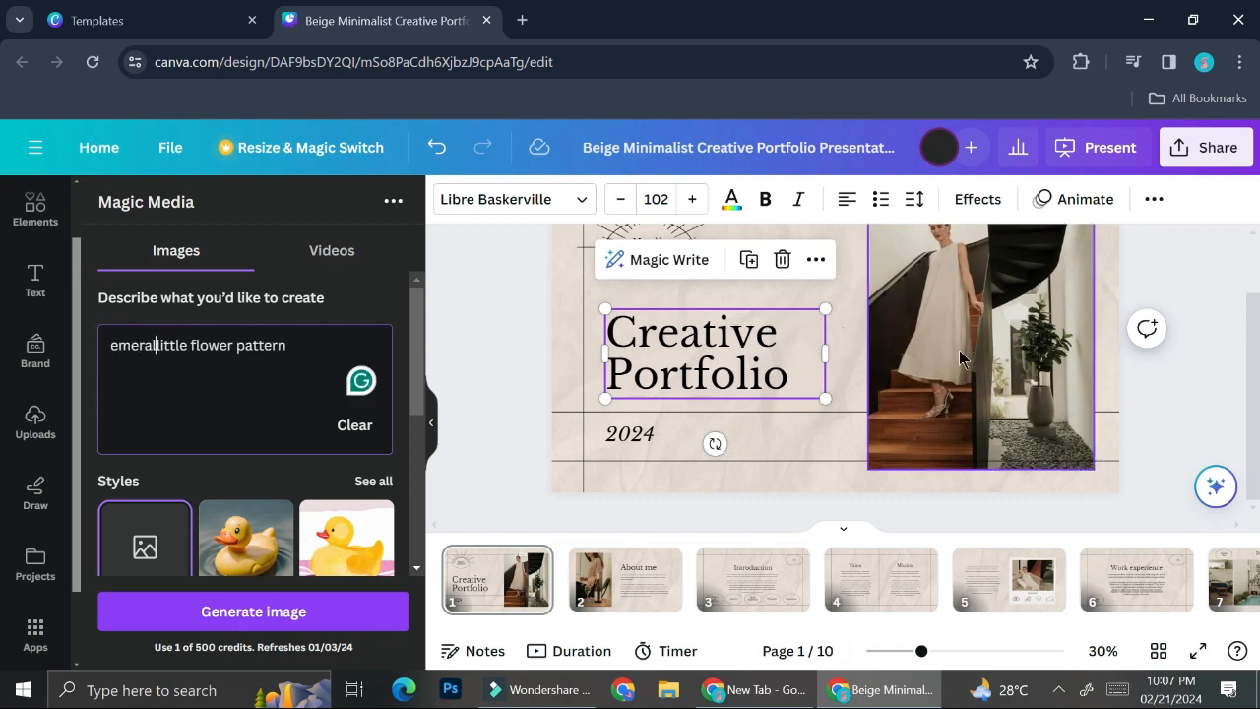
type("green")
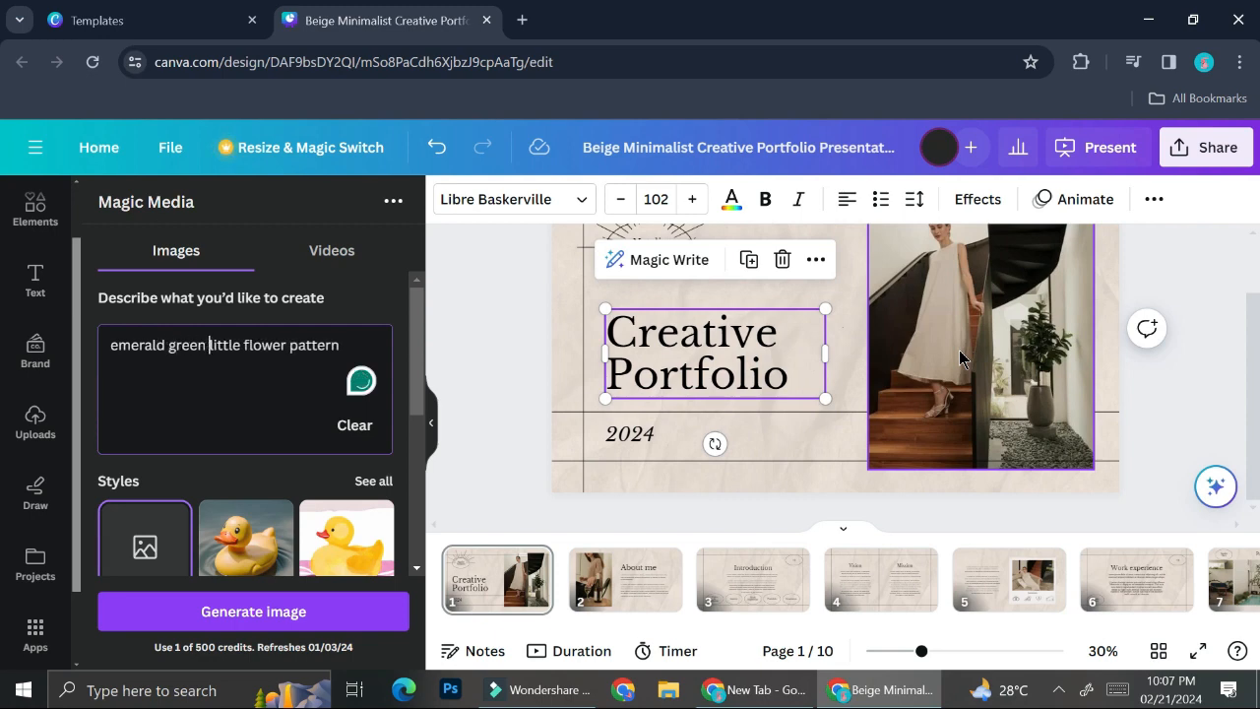
Generate Watercolour-style, Landscape images and drag a floral pattern onto the slide.
scroll(236, 443, "down", 2)
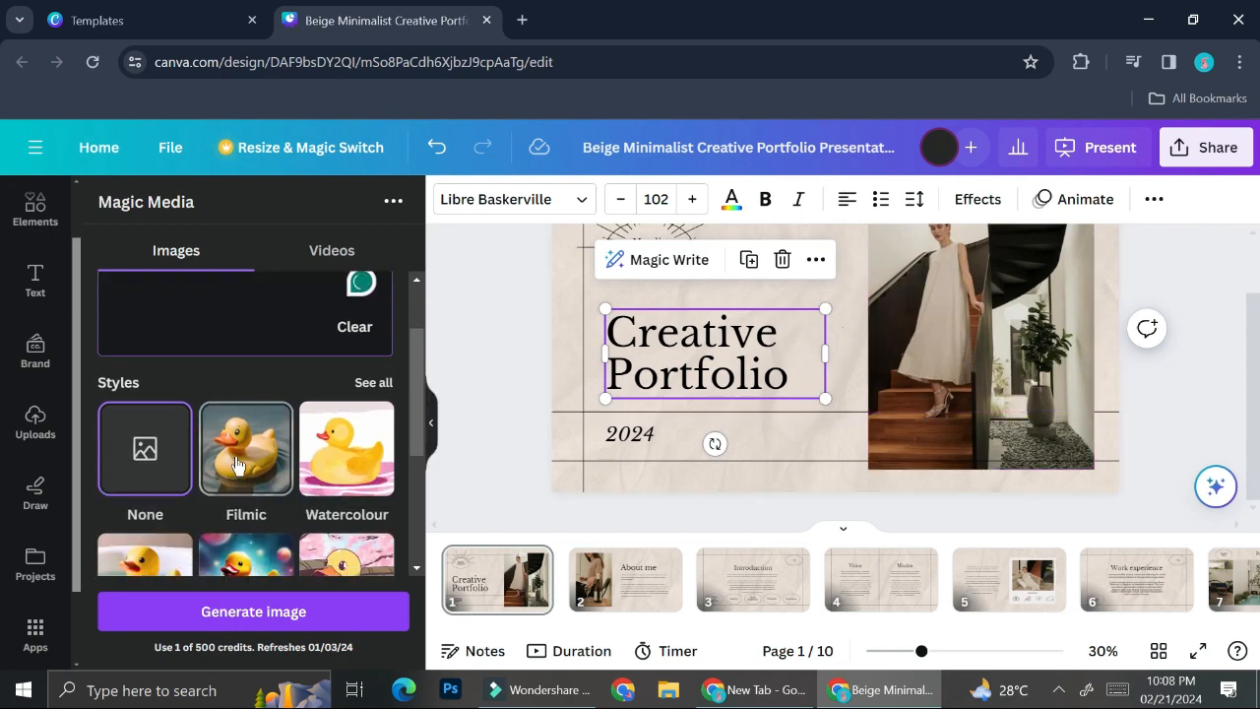
scroll(237, 452, "down", 1)
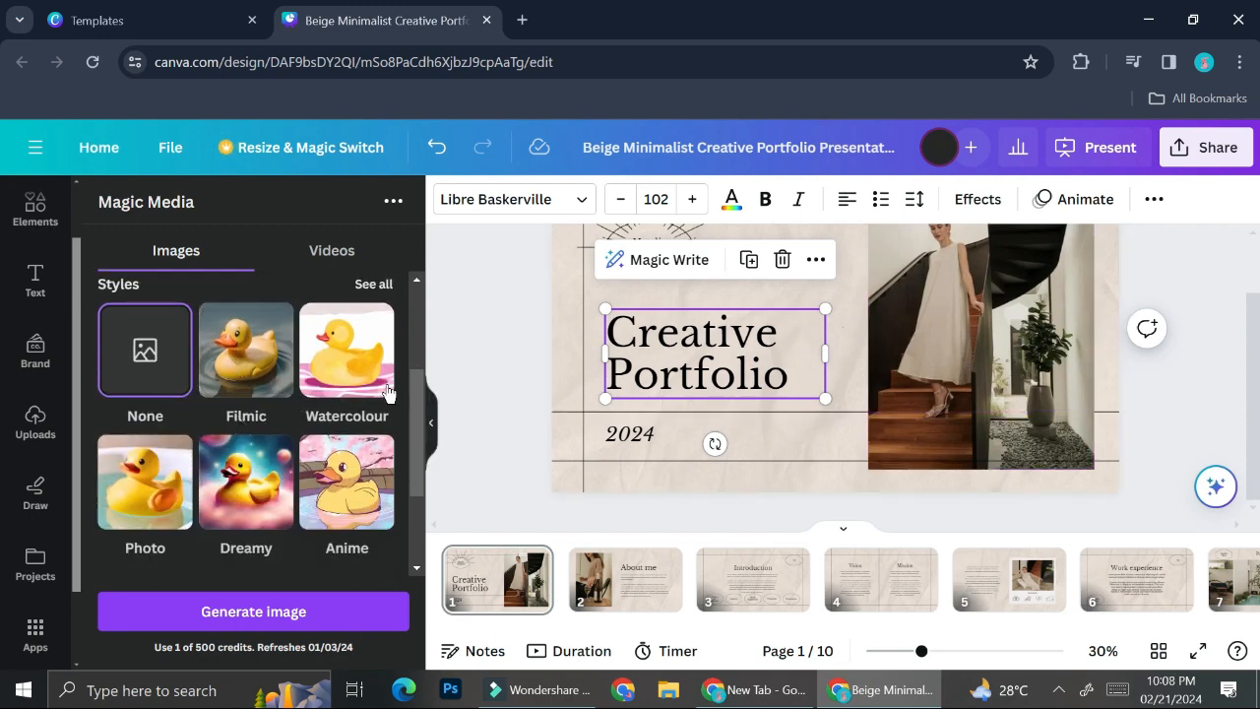
left_click(357, 345)
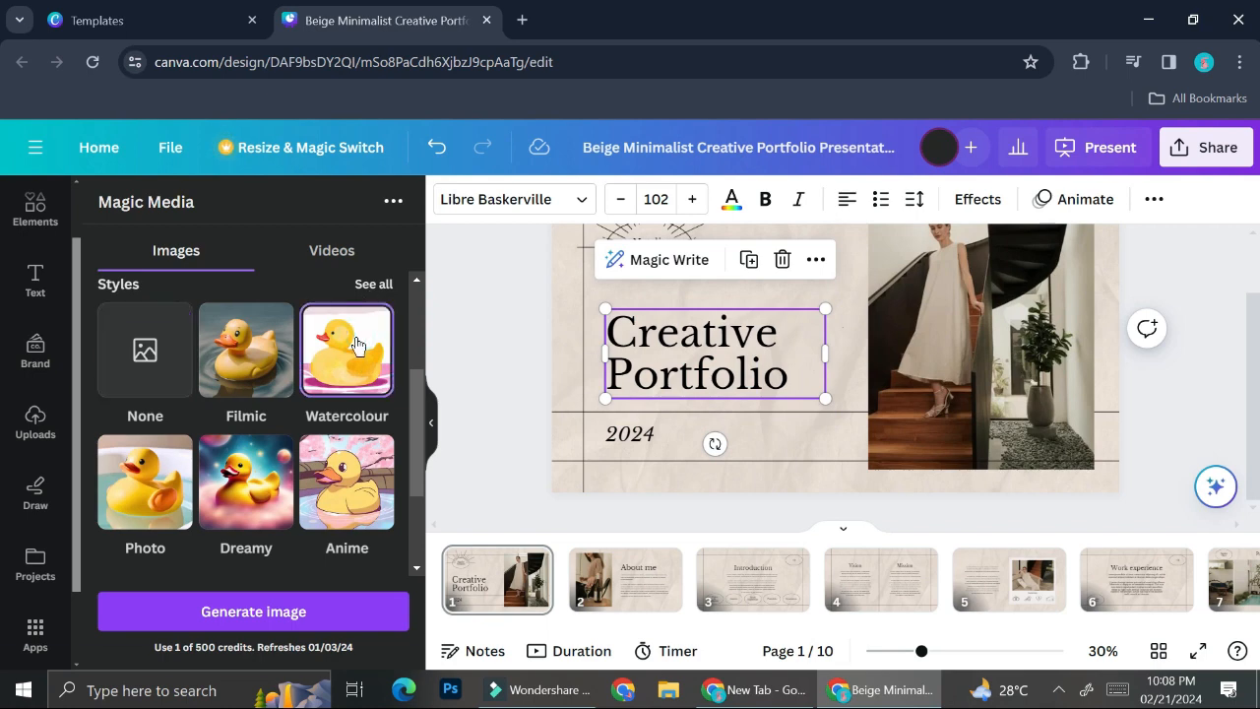
scroll(342, 357, "down", 2)
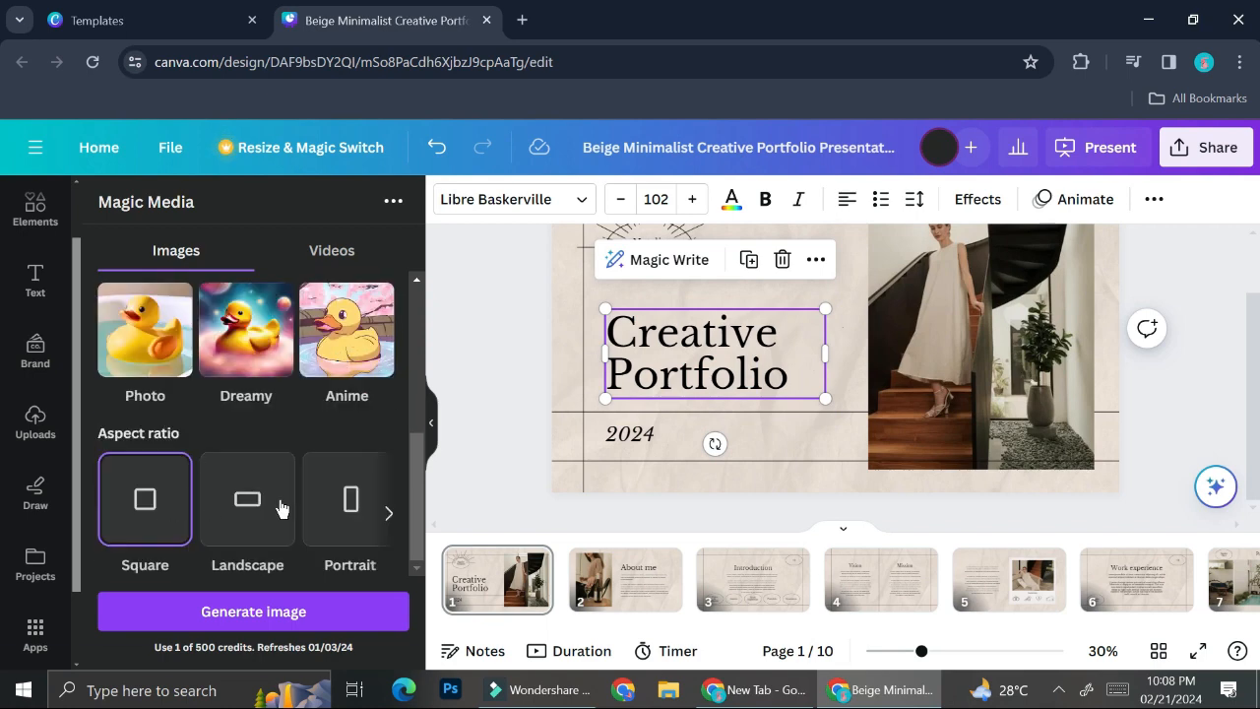
left_click(248, 510)
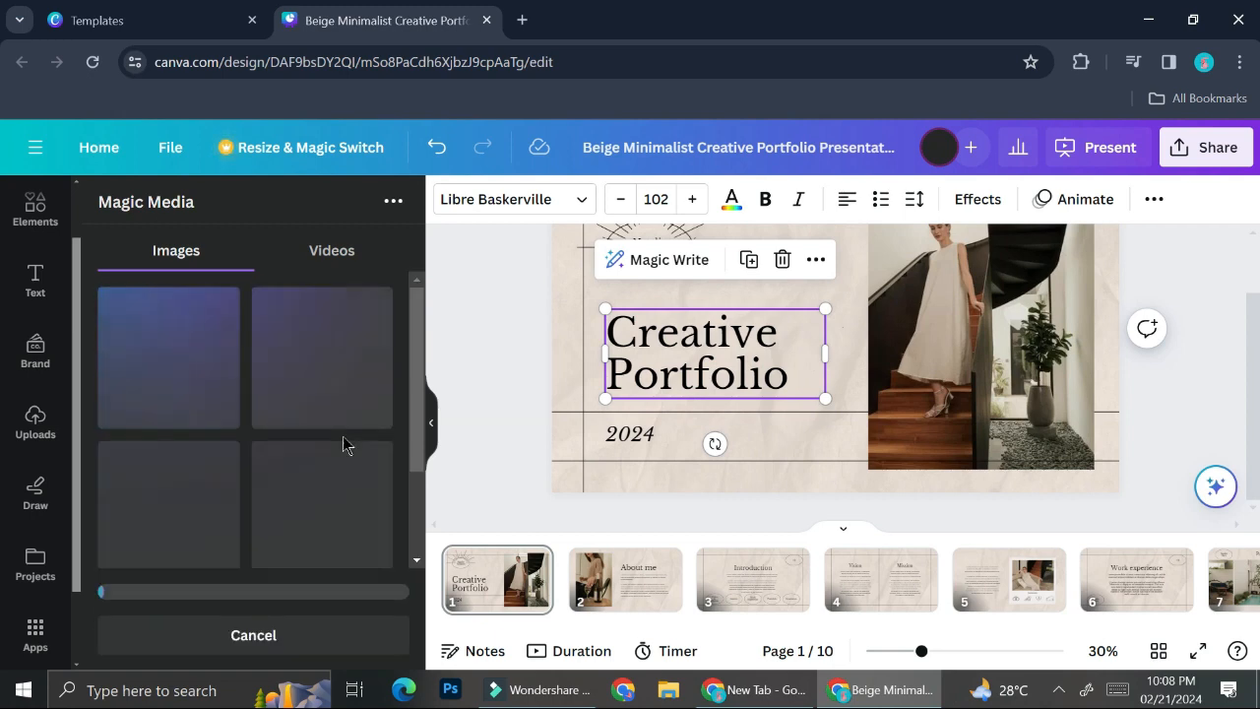
scroll(281, 421, "down", 1)
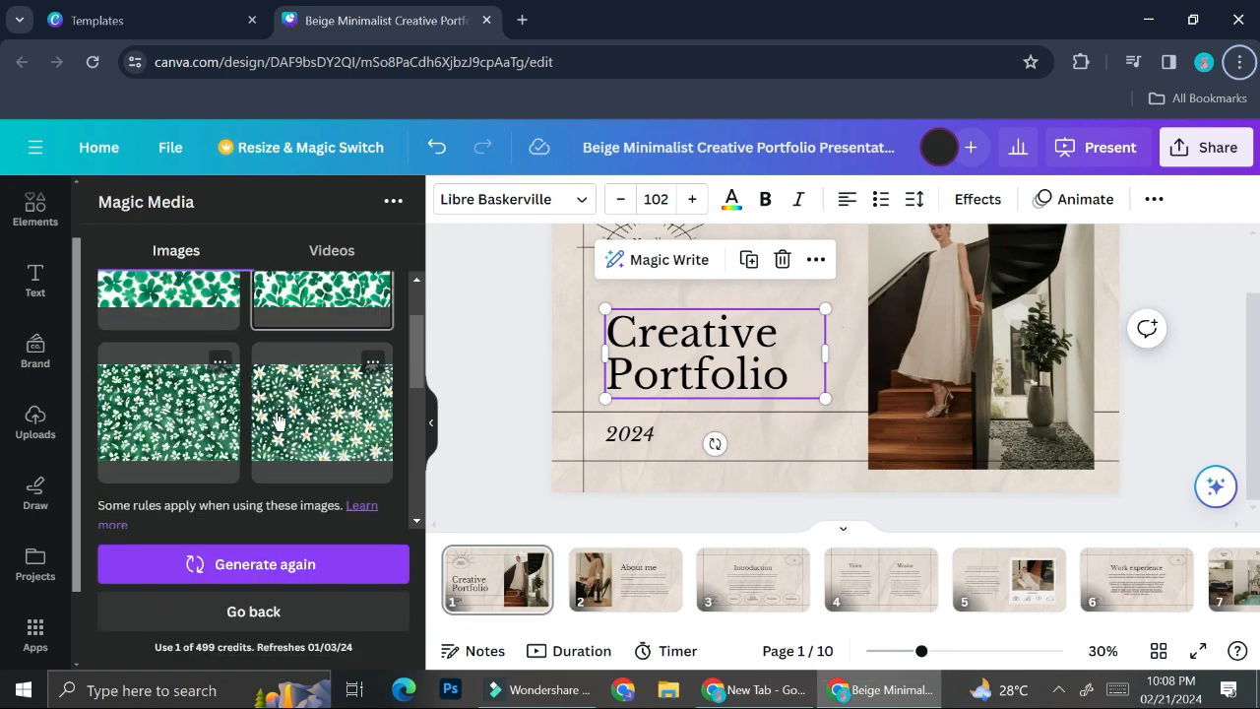
left_click_drag(200, 429, 832, 292)
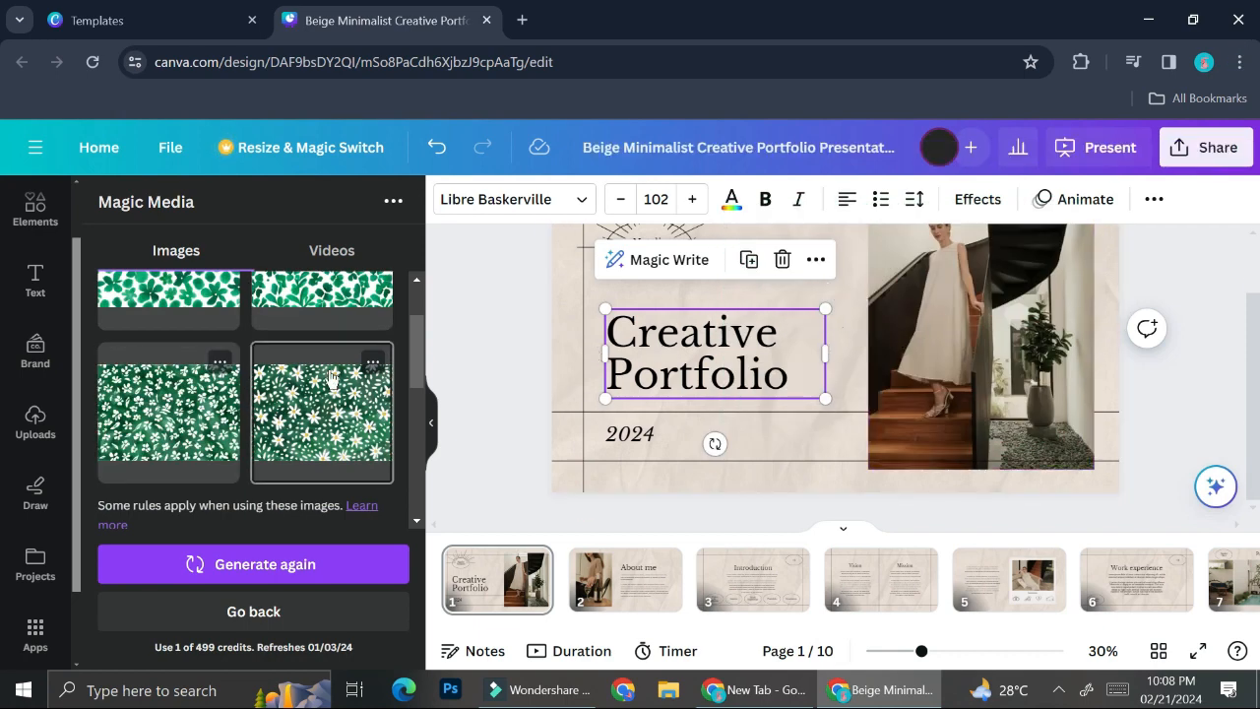
Add the bottom-left floral image and stretch it from the top-left to cover the whole slide.
scroll(315, 394, "up", 1)
left_click(179, 504)
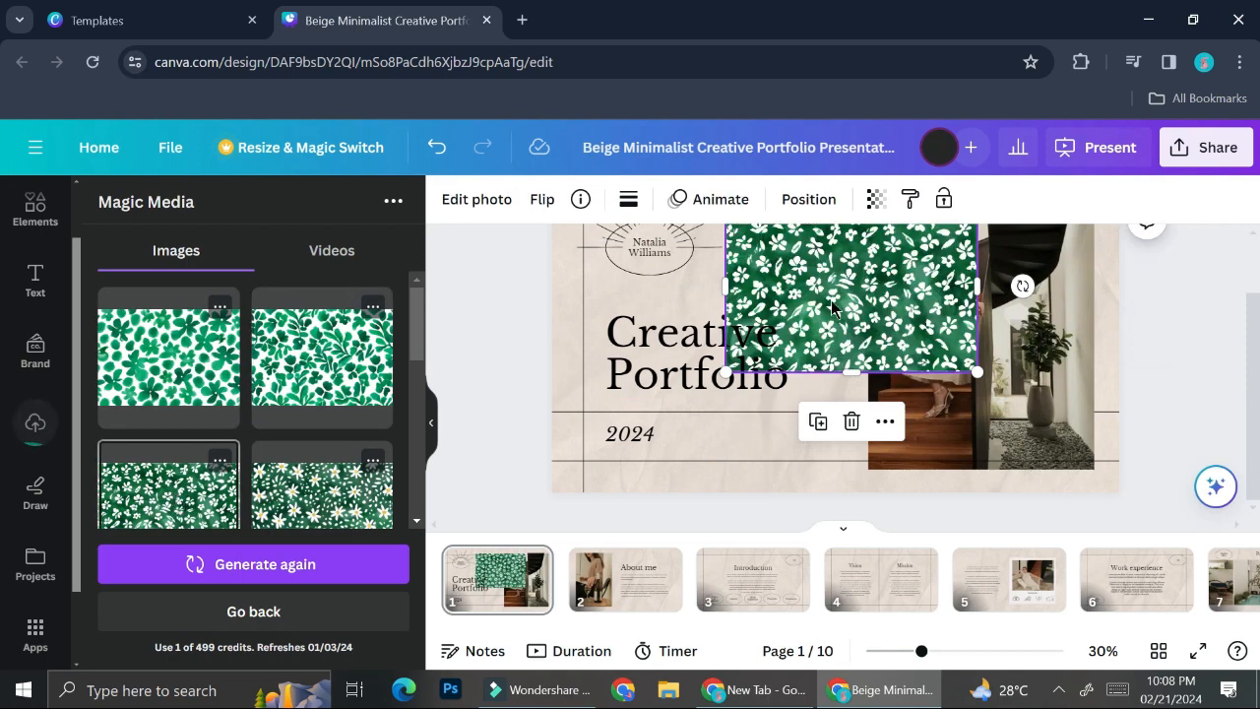
scroll(857, 298, "up", 1)
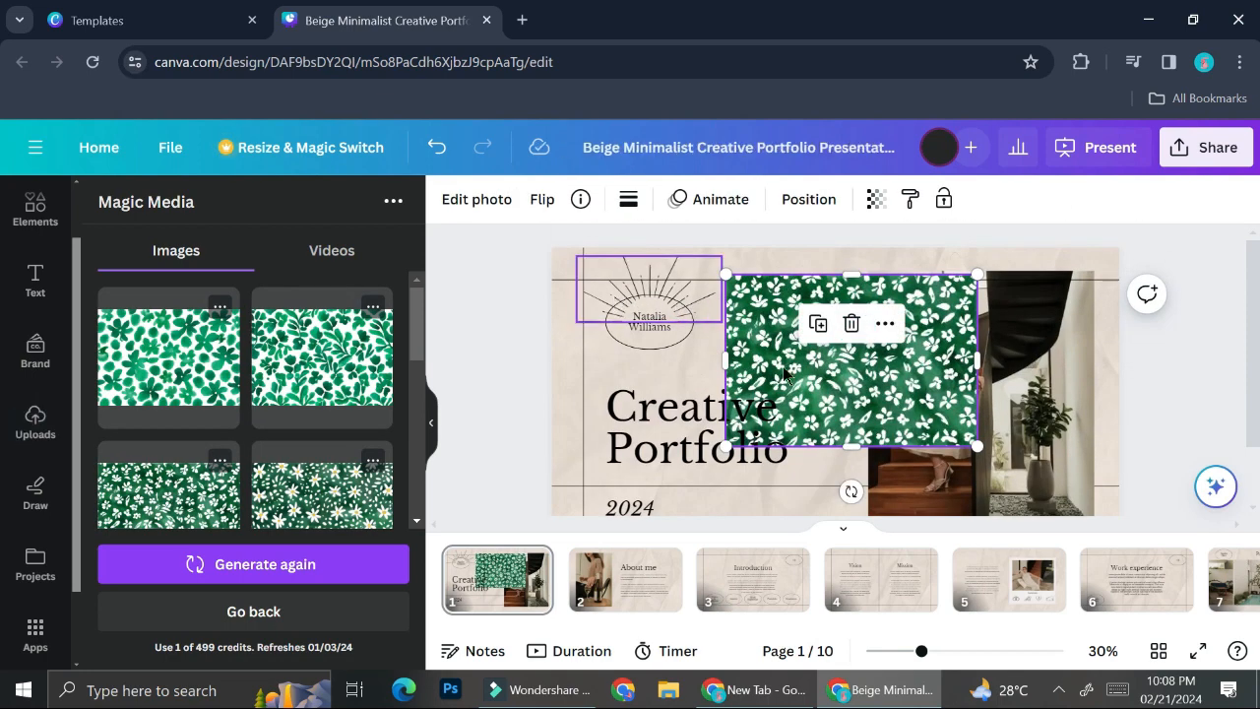
left_click_drag(879, 396, 702, 369)
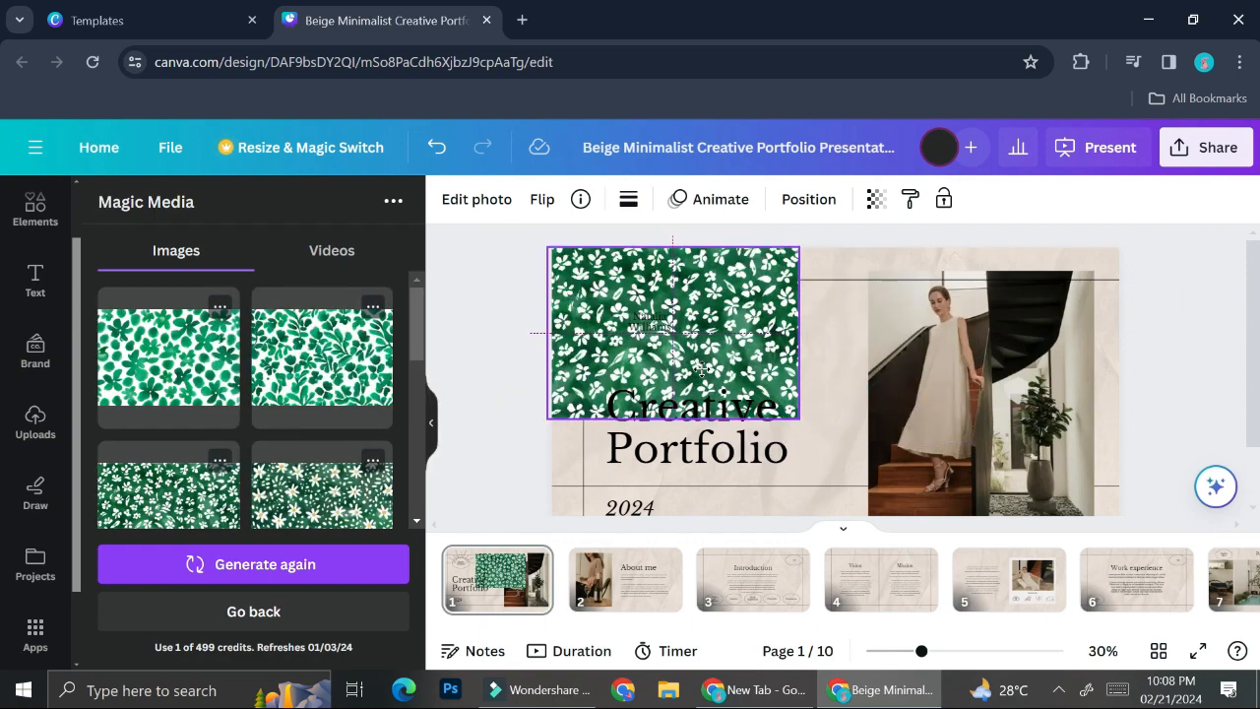
left_click_drag(856, 421, 1189, 681)
scroll(1150, 587, "down", 3)
scroll(1083, 453, "down", 2)
scroll(1068, 421, "up", 2)
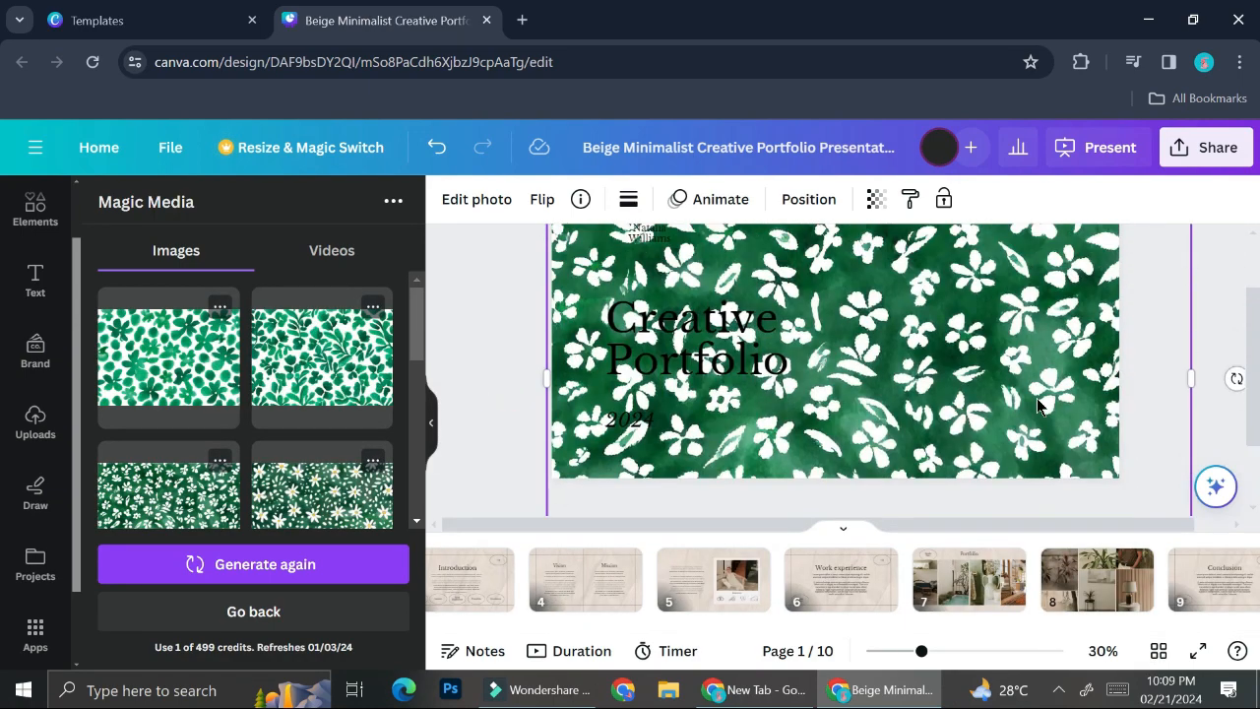
Send the floral image to back and fade its transparency to about 15.
right_click(1037, 398)
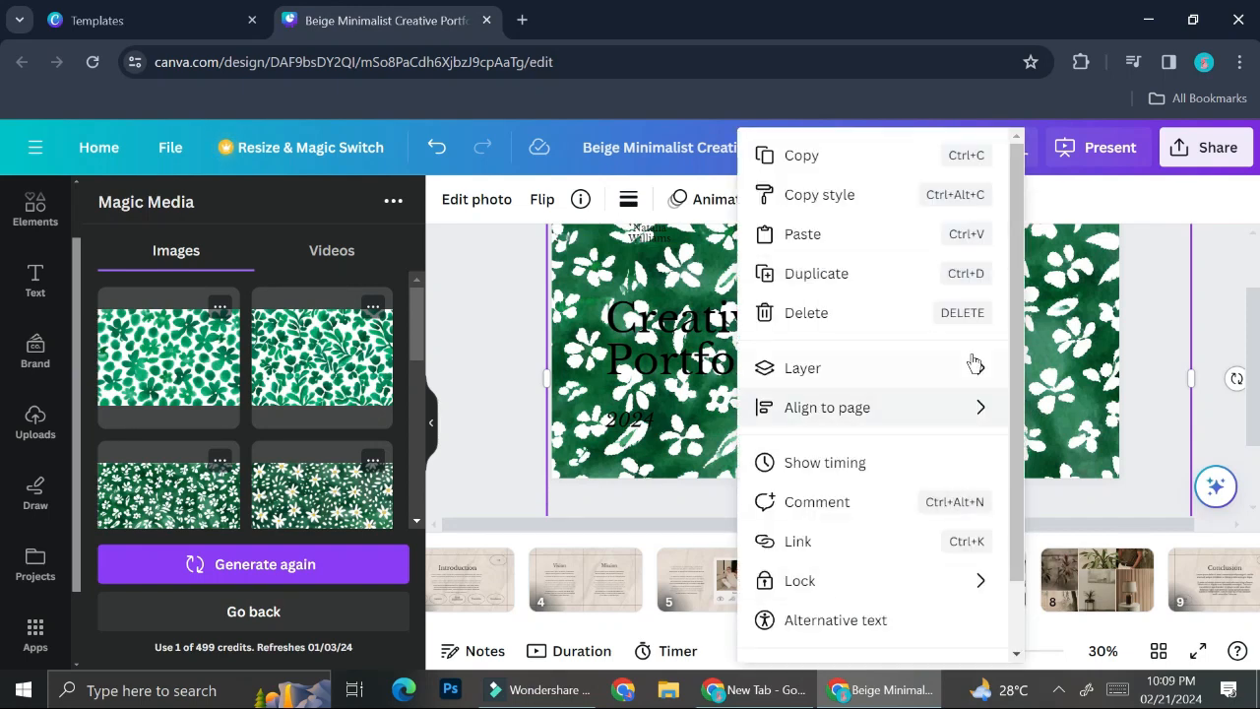
mouse_move(971, 367)
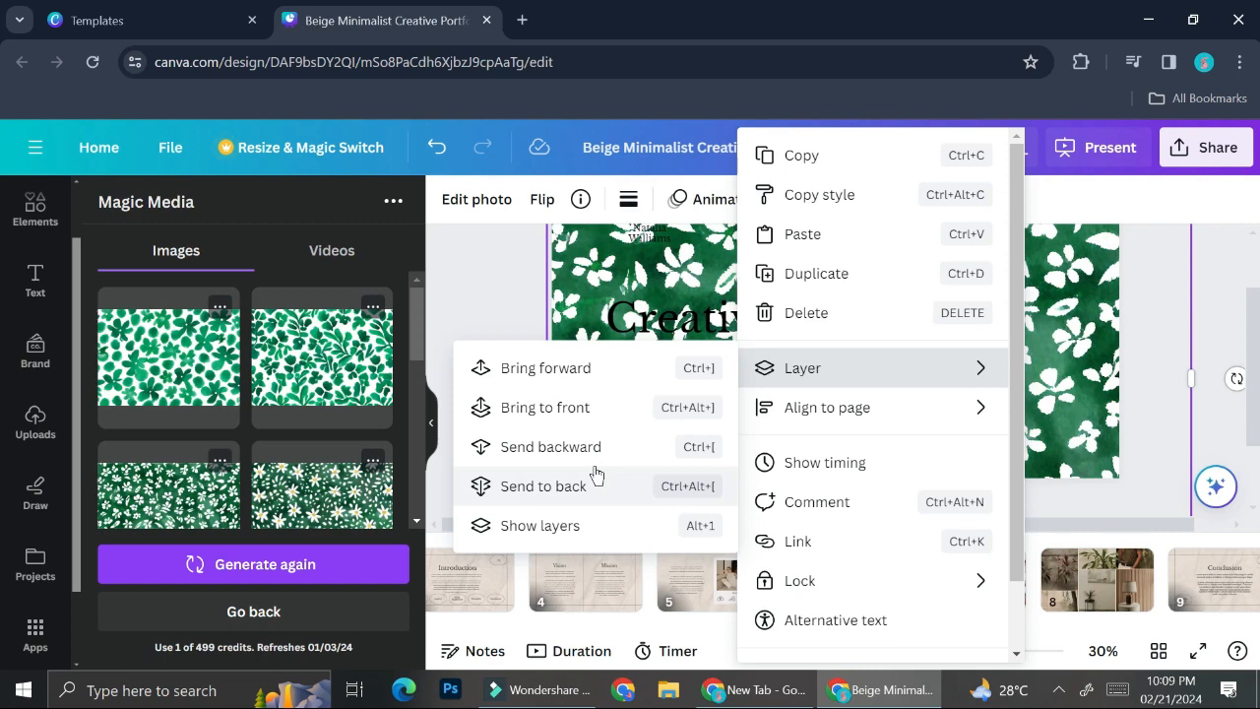
left_click(595, 478)
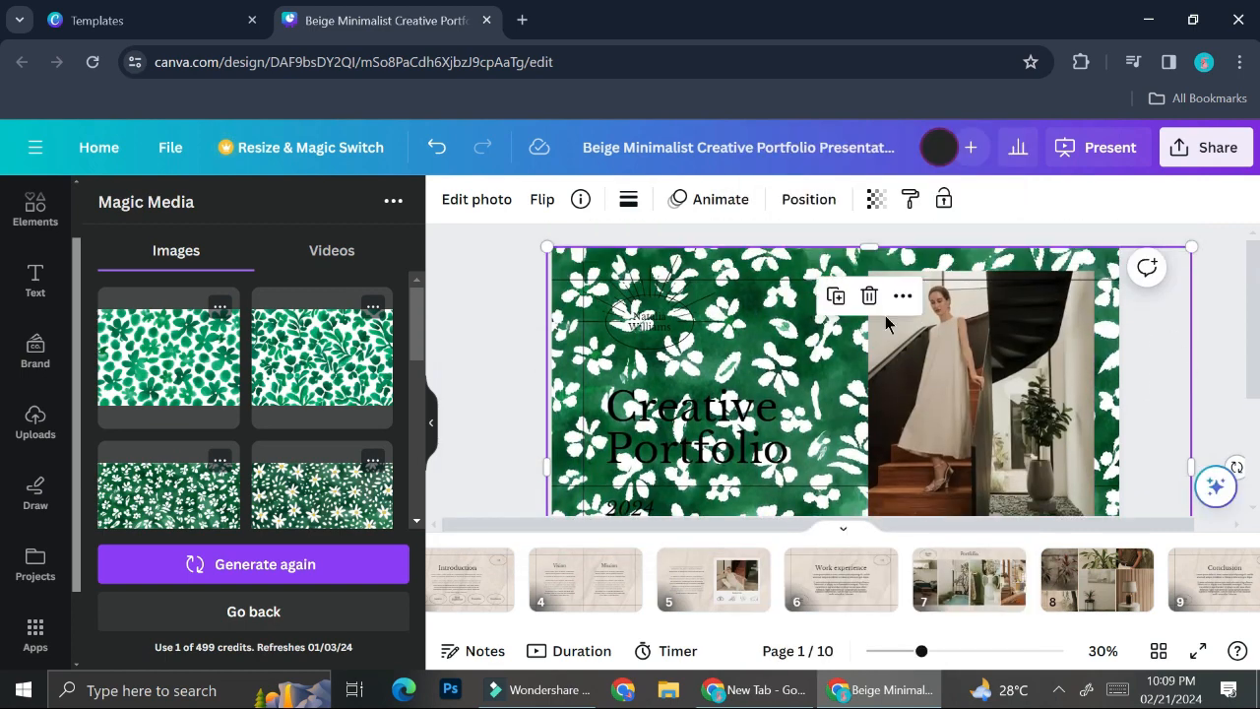
left_click(875, 199)
left_click_drag(879, 283, 718, 301)
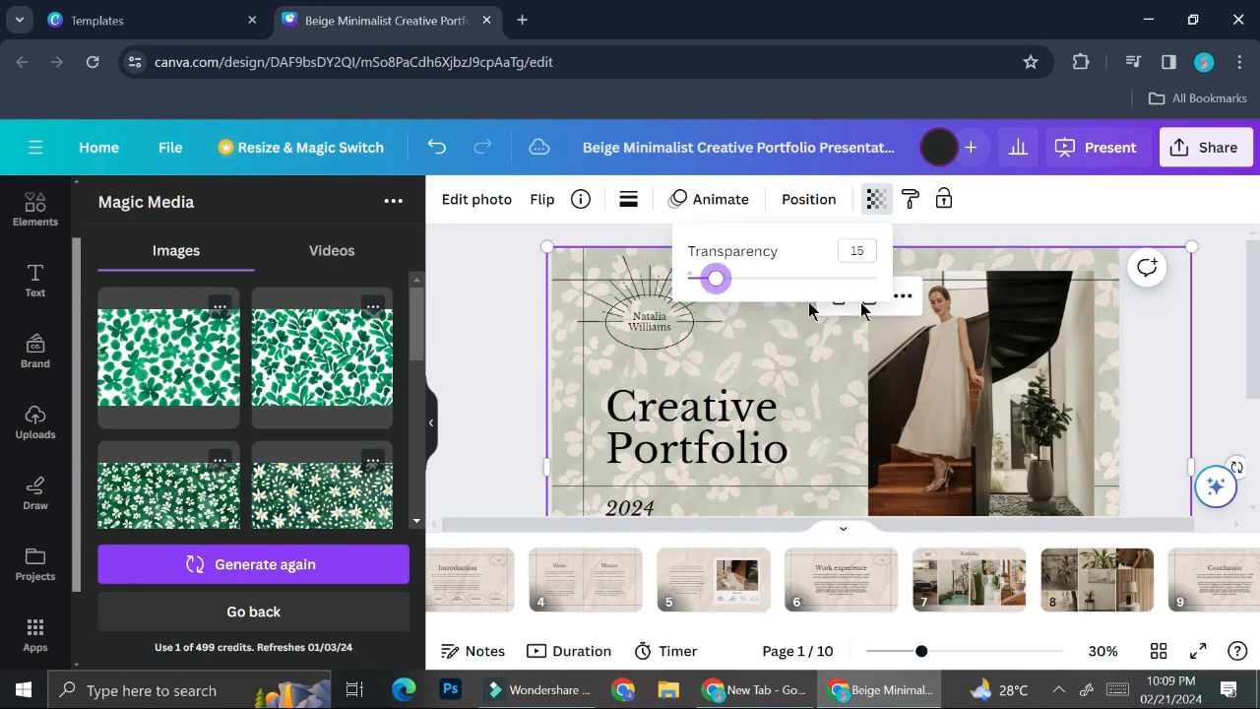
Enlarge the faded floral image to fully cover the slide and deselect it.
scroll(1227, 433, "down", 2)
left_click_drag(1191, 496, 1178, 424)
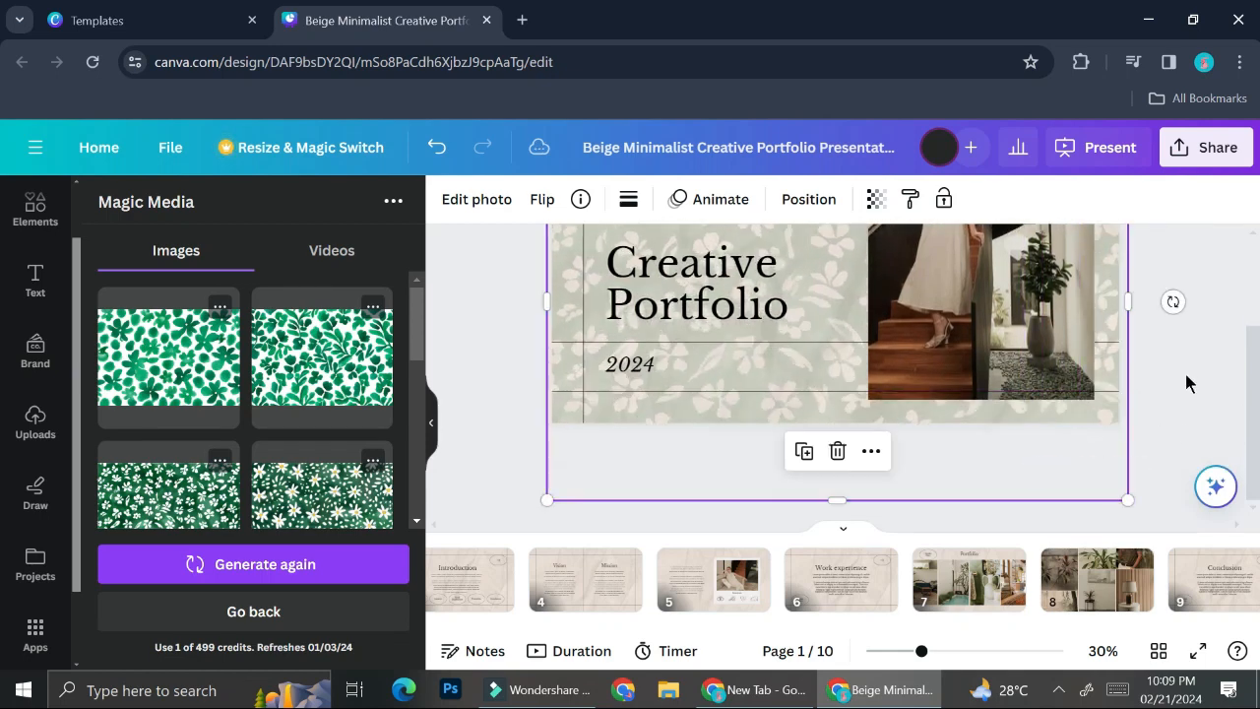
left_click(1186, 374)
scroll(1186, 374, "up", 2)
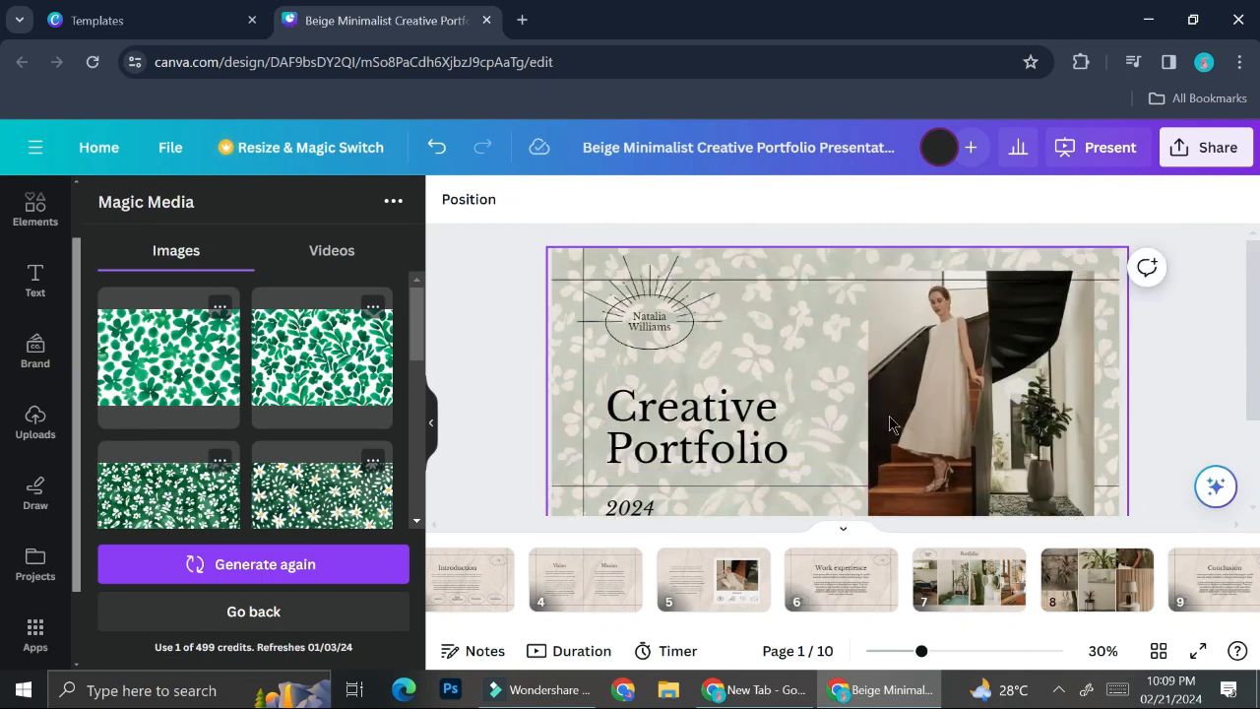
scroll(1032, 387, "down", 1)
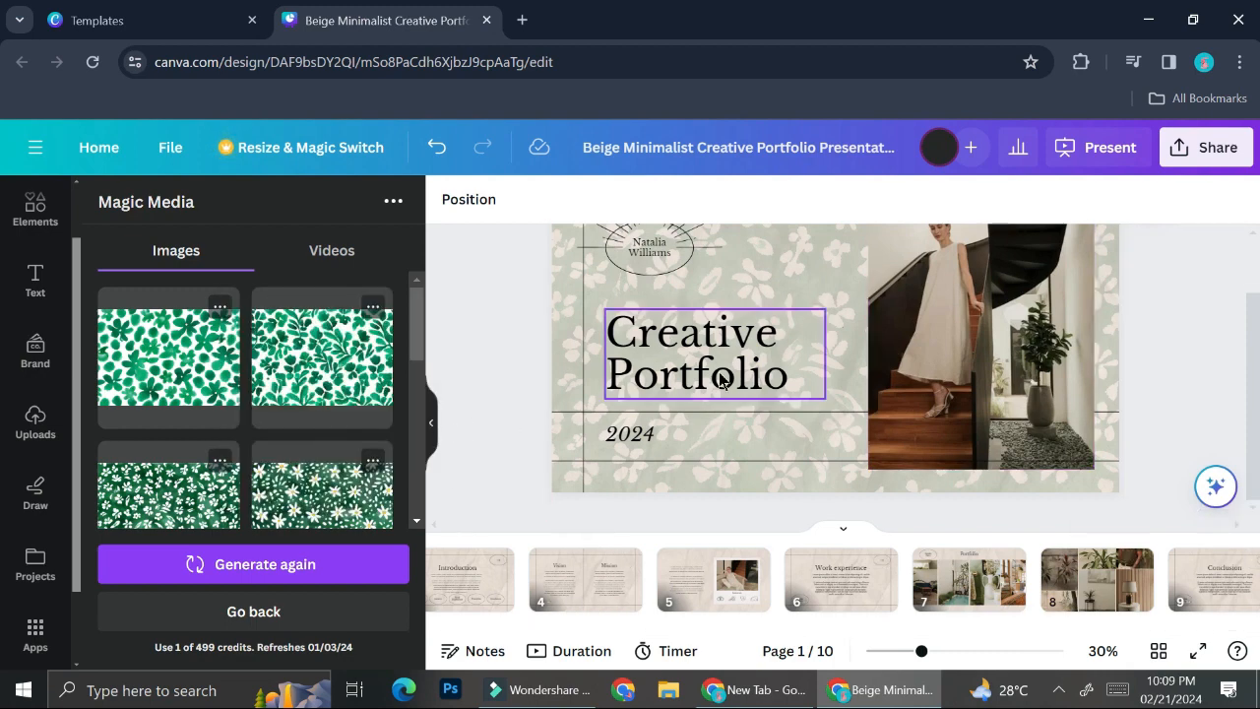
scroll(721, 379, "up", 1)
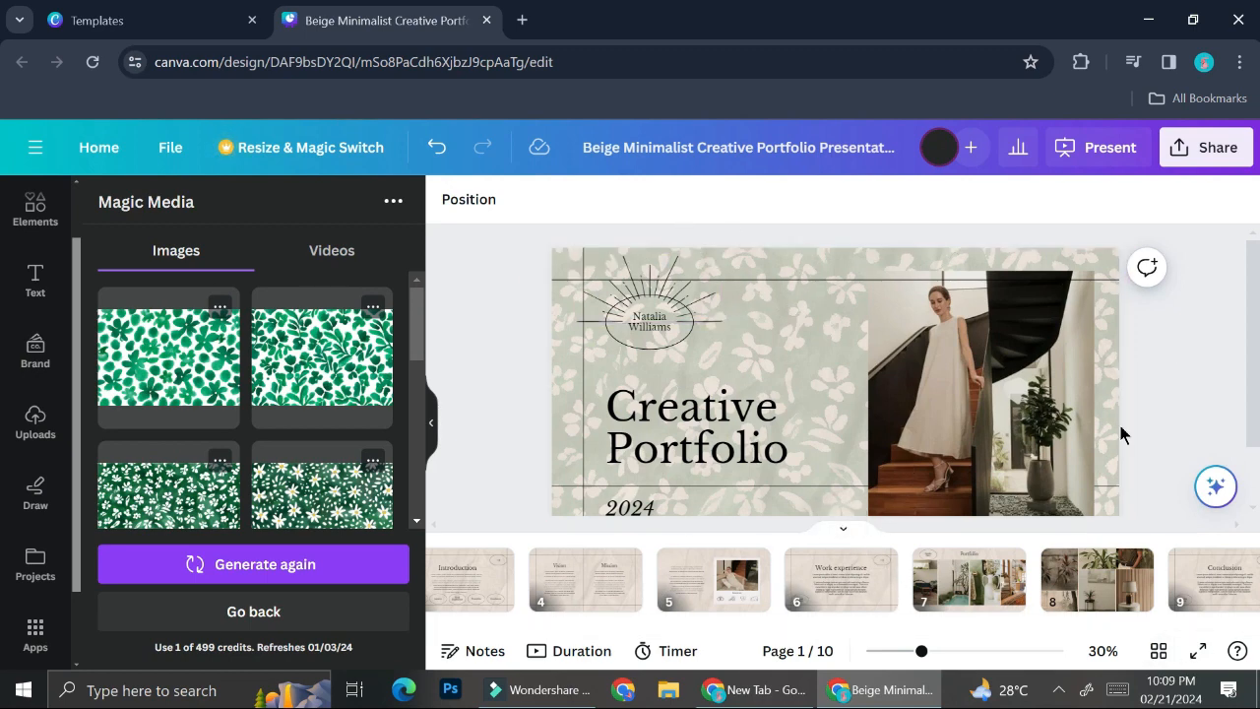
left_click(522, 20)
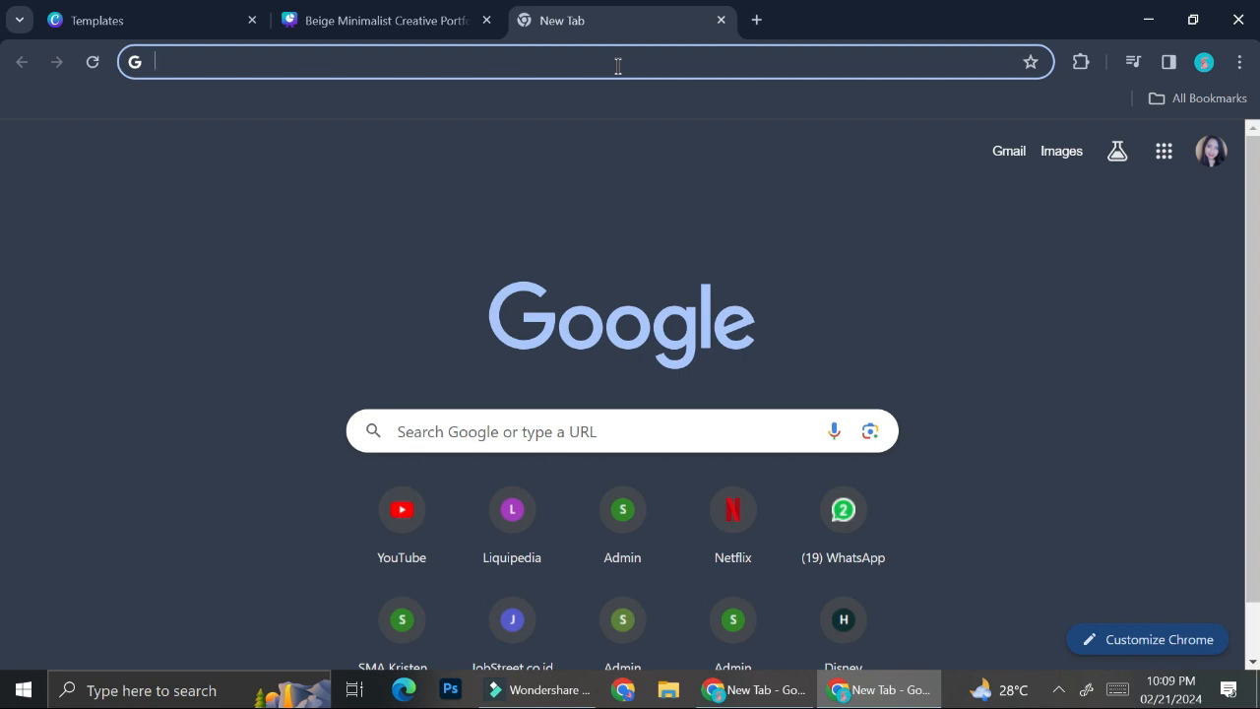
Search Google Images for 'emerald green colour palatte'.
type("emeral")
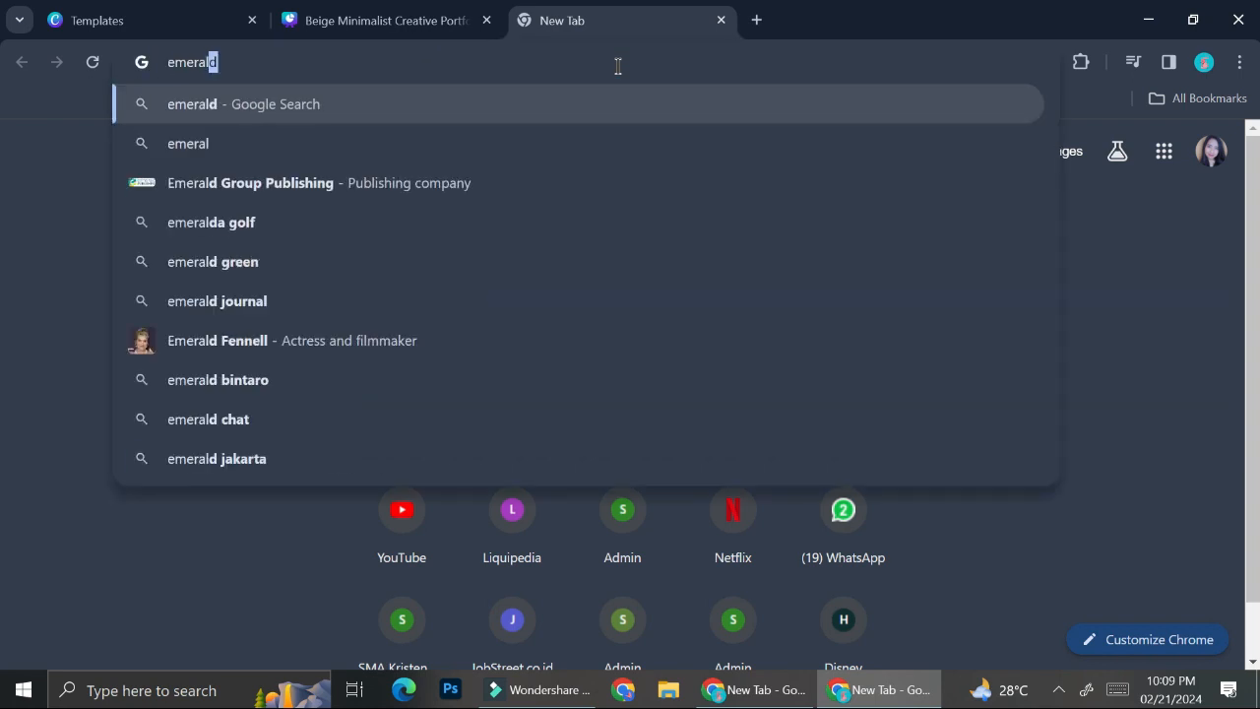
type("d green co")
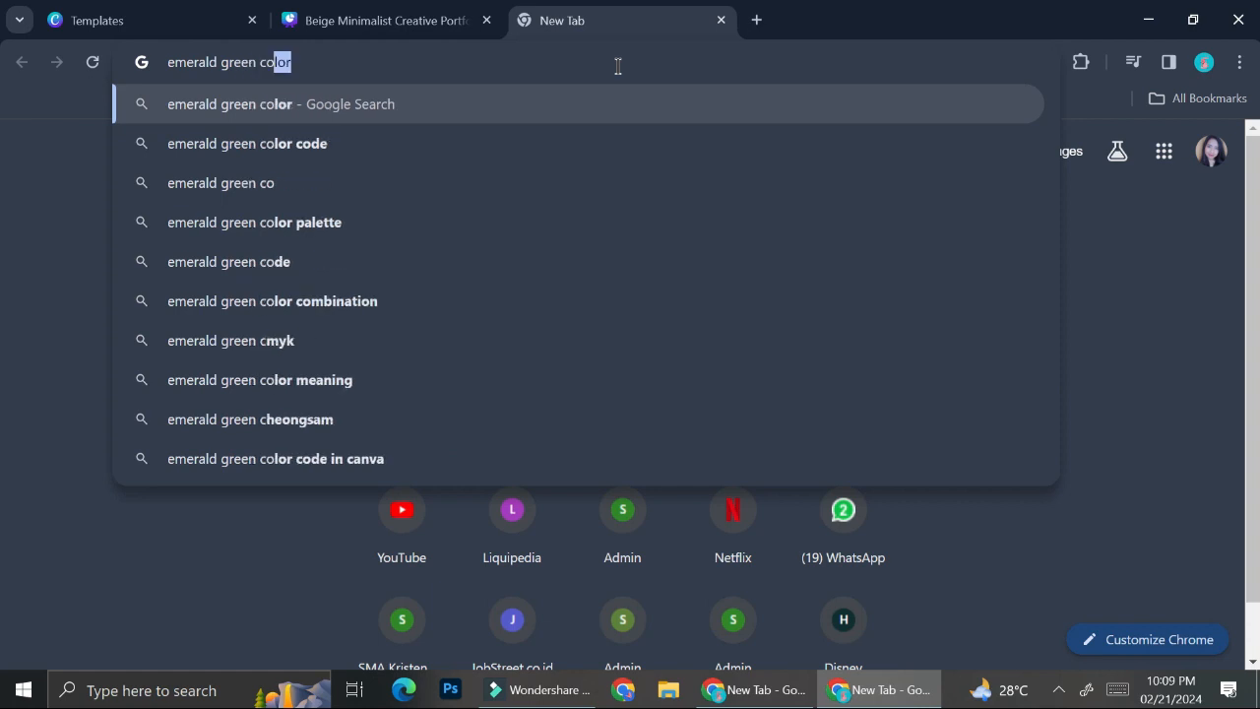
type("lour pallate")
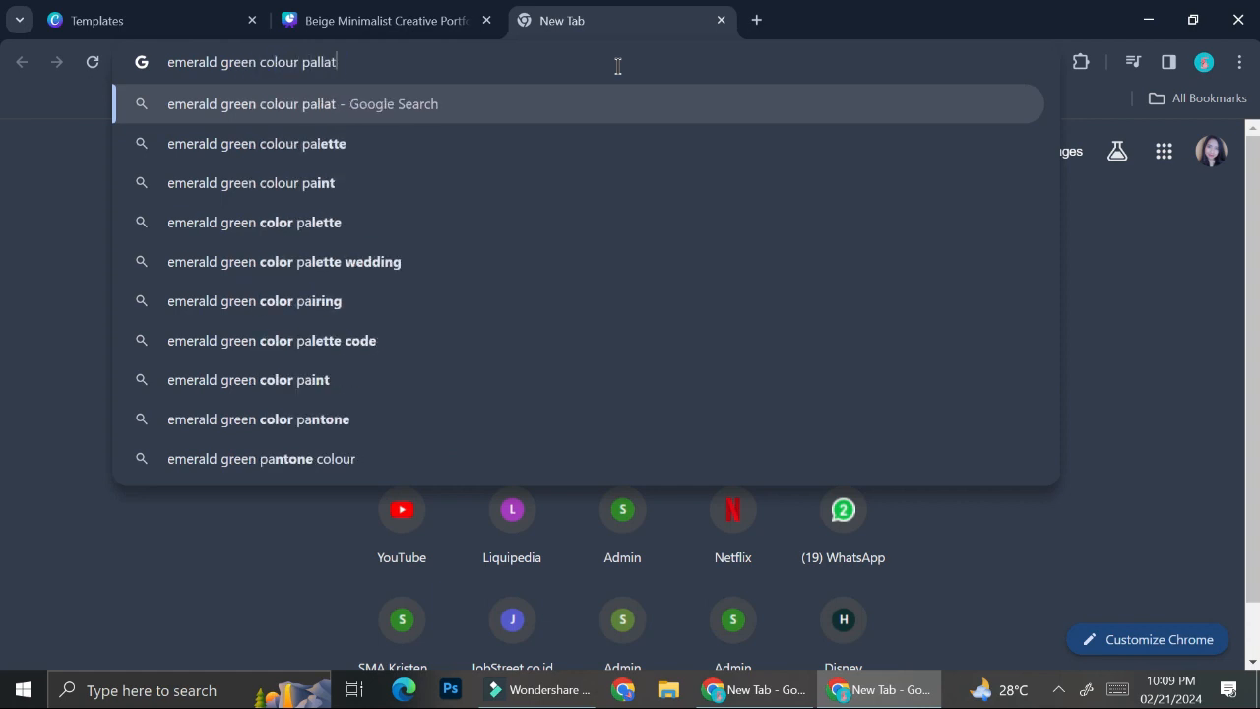
key("BackSpace")
key("BackSpace")
key("BackSpace")
key("BackSpace")
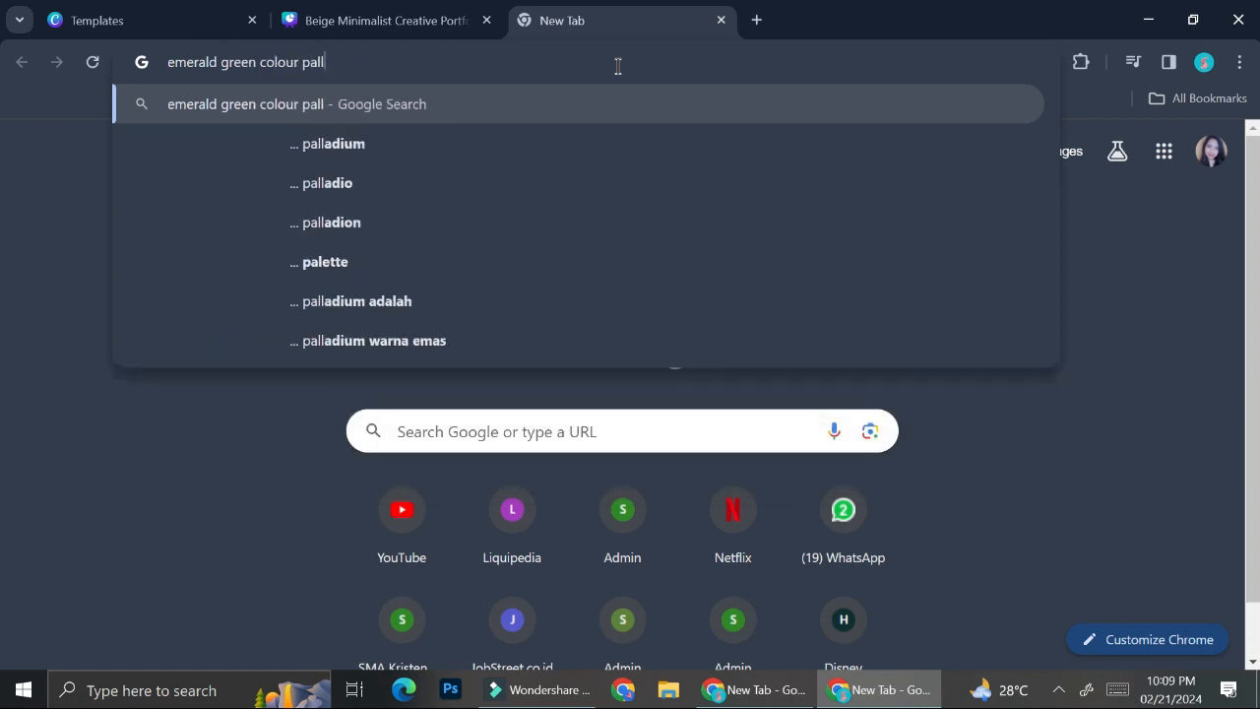
type("atte")
key("Return")
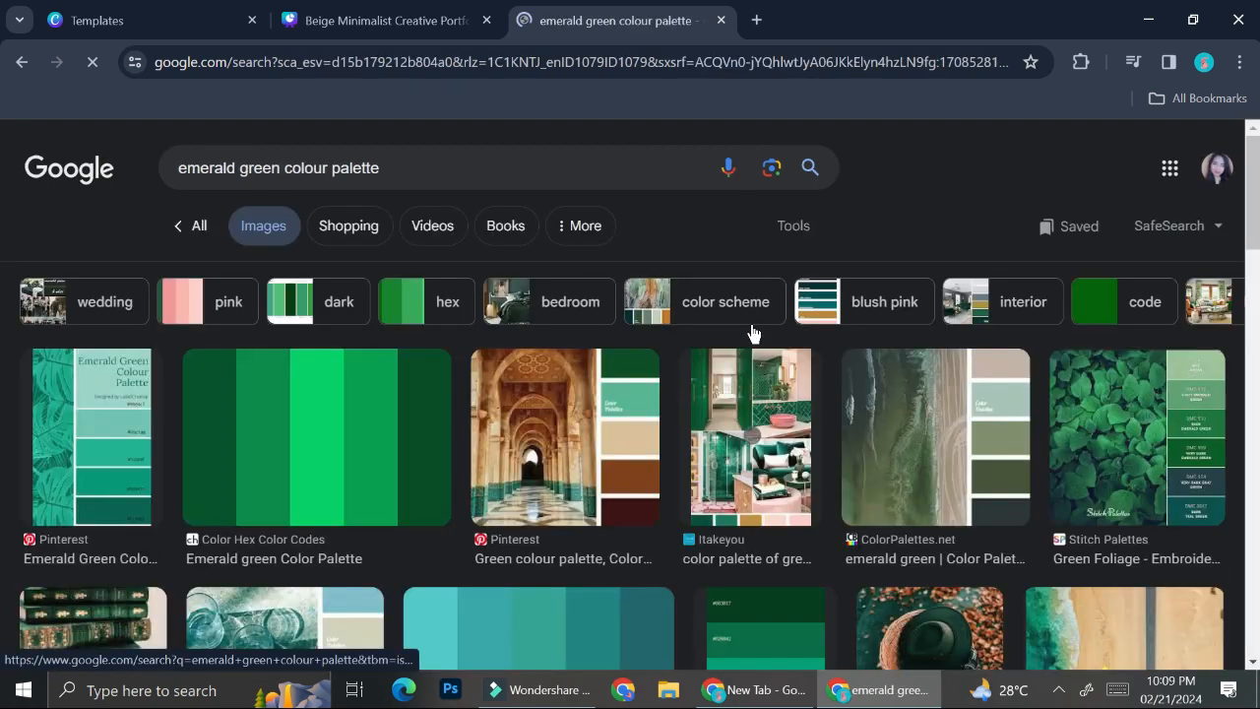
Save the teal palette image to Downloads.
scroll(751, 335, "down", 3)
scroll(591, 387, "down", 1)
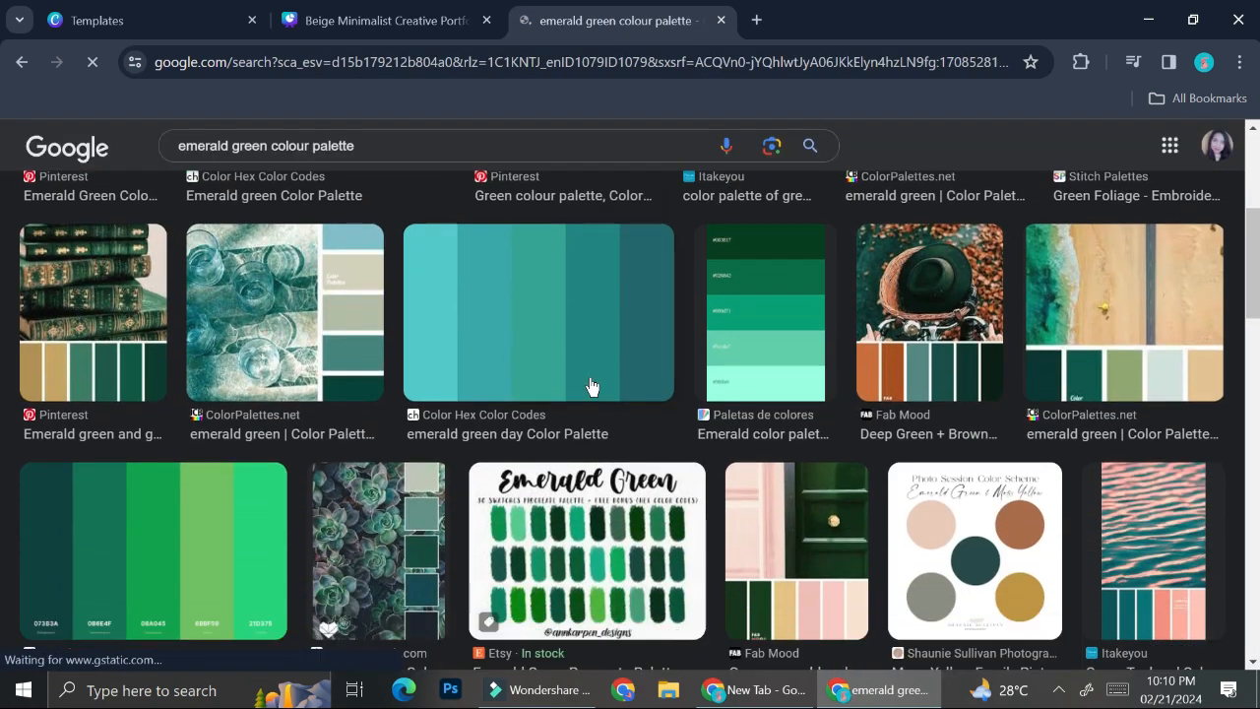
right_click(553, 276)
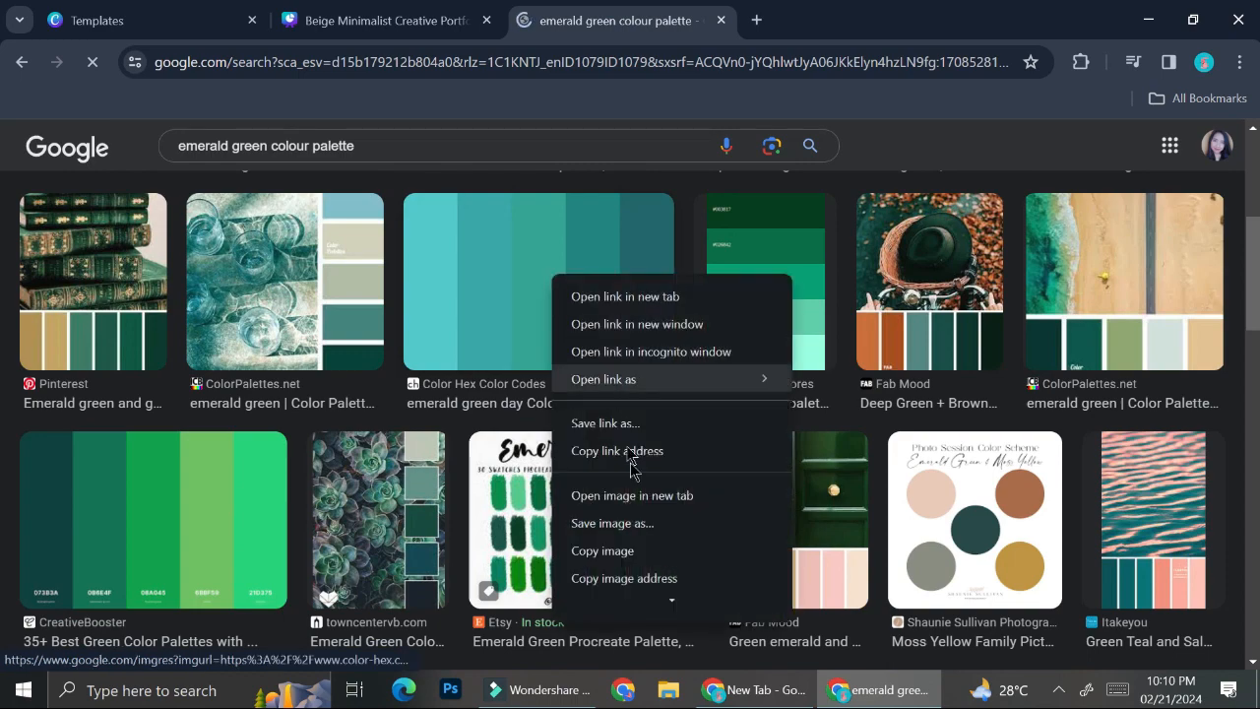
left_click(625, 530)
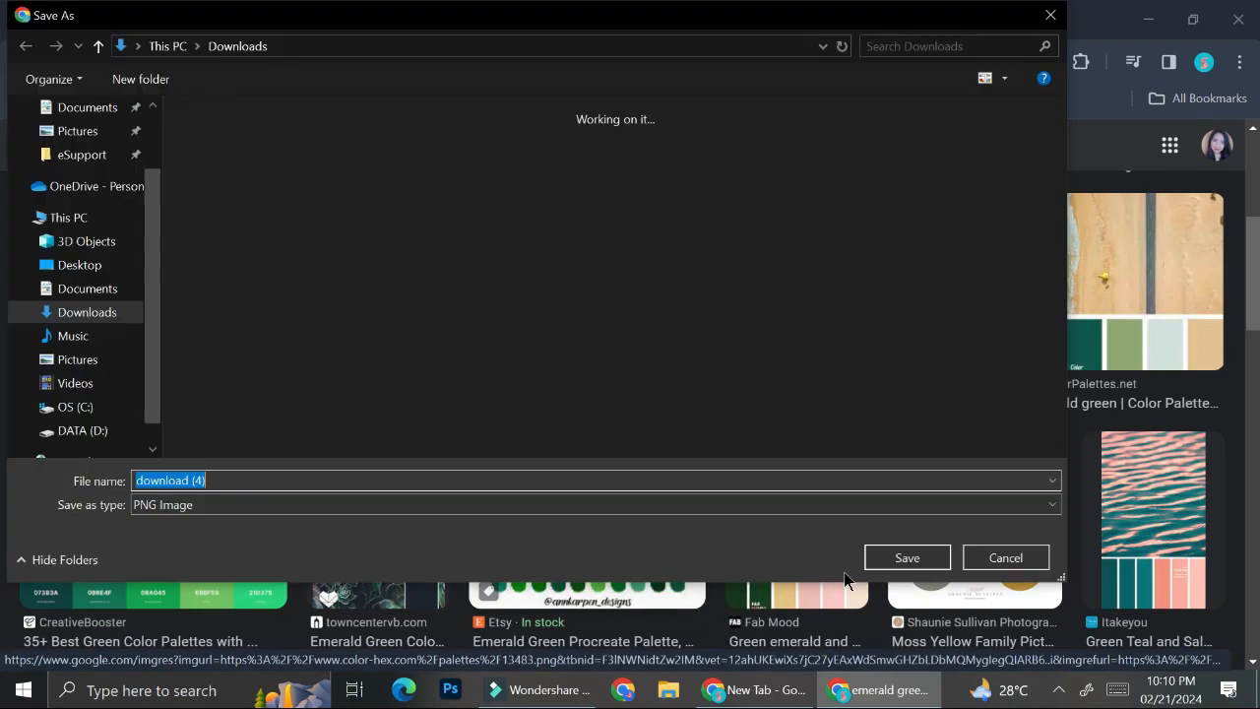
left_click(904, 560)
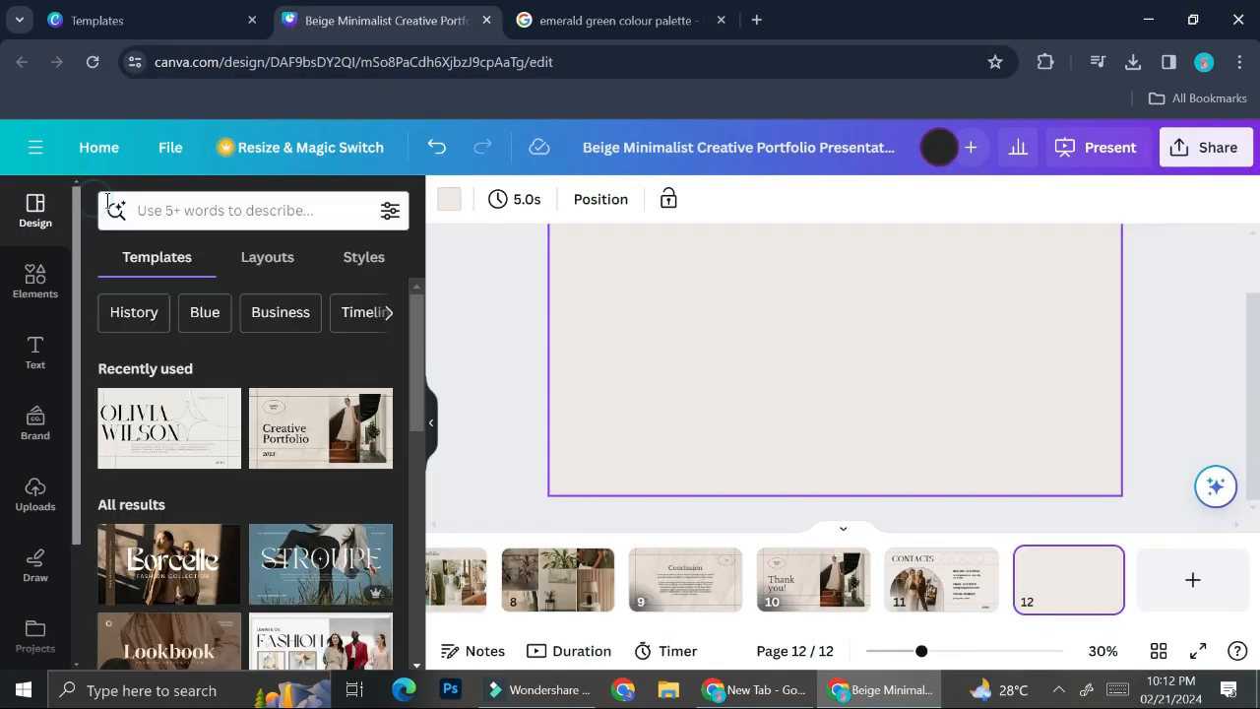
Search Design templates for 'creative portfolio'.
left_click(108, 201)
scroll(329, 459, "down", 6)
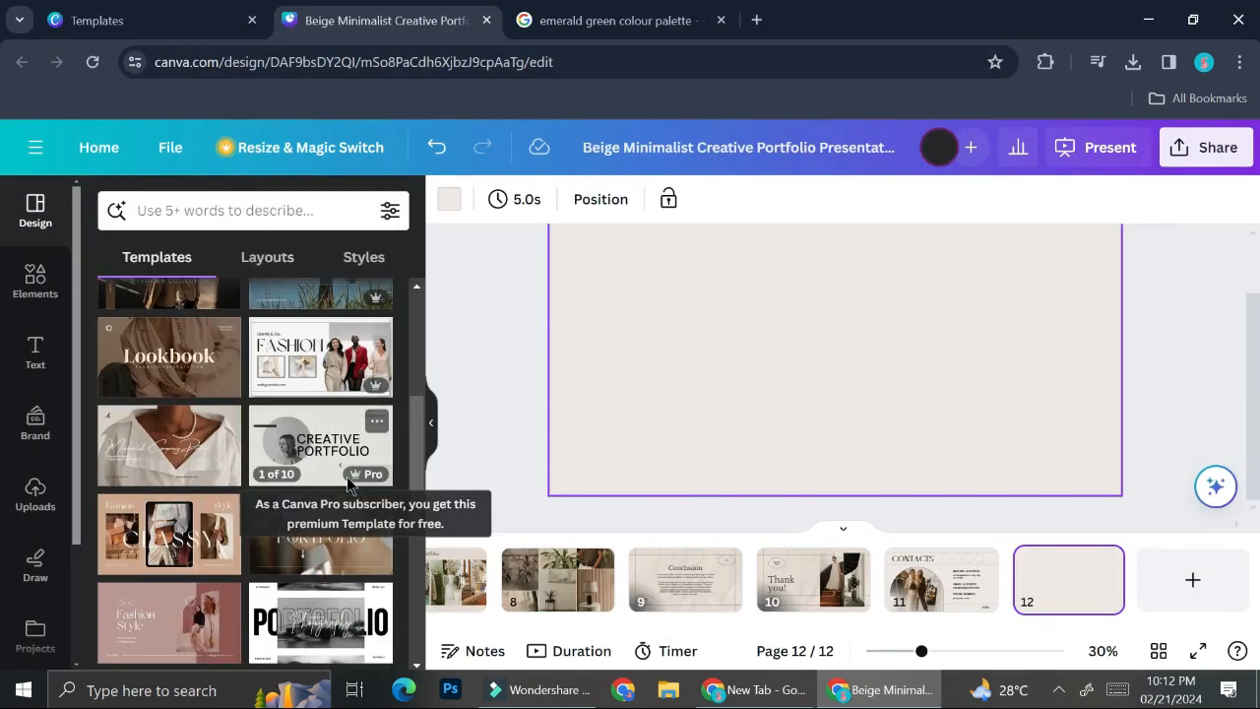
scroll(349, 487, "down", 3)
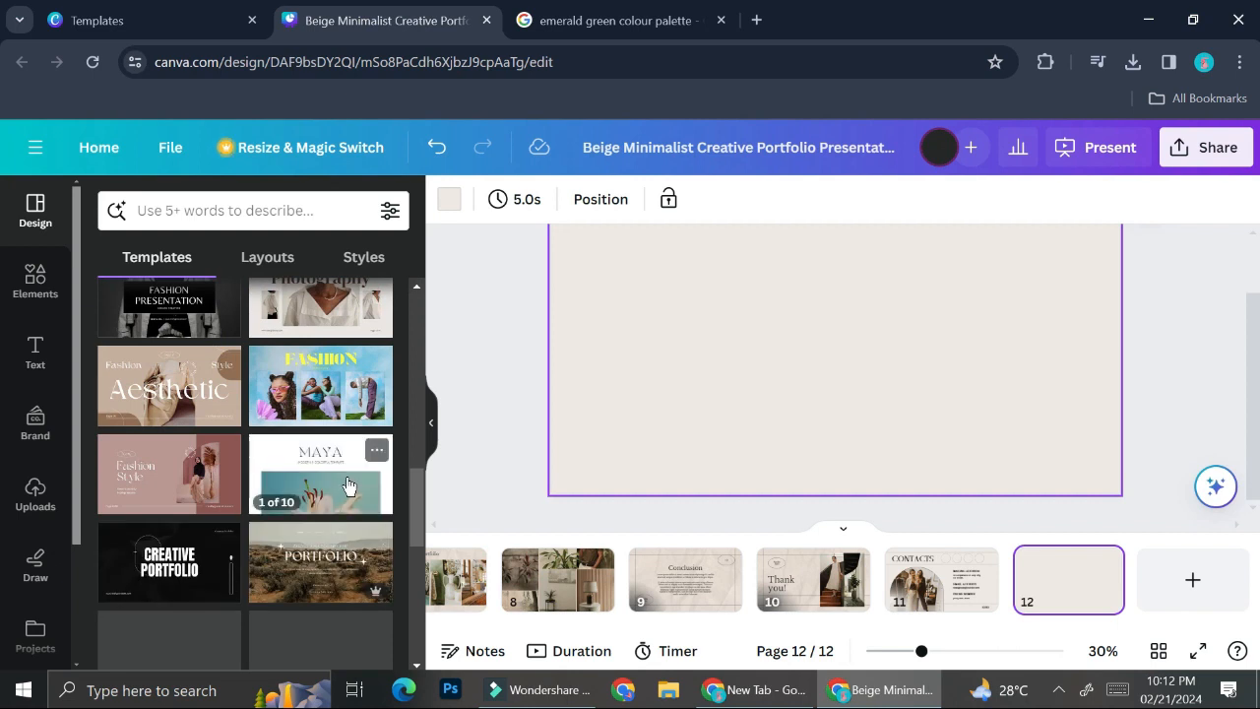
scroll(352, 486, "down", 1)
scroll(350, 486, "down", 3)
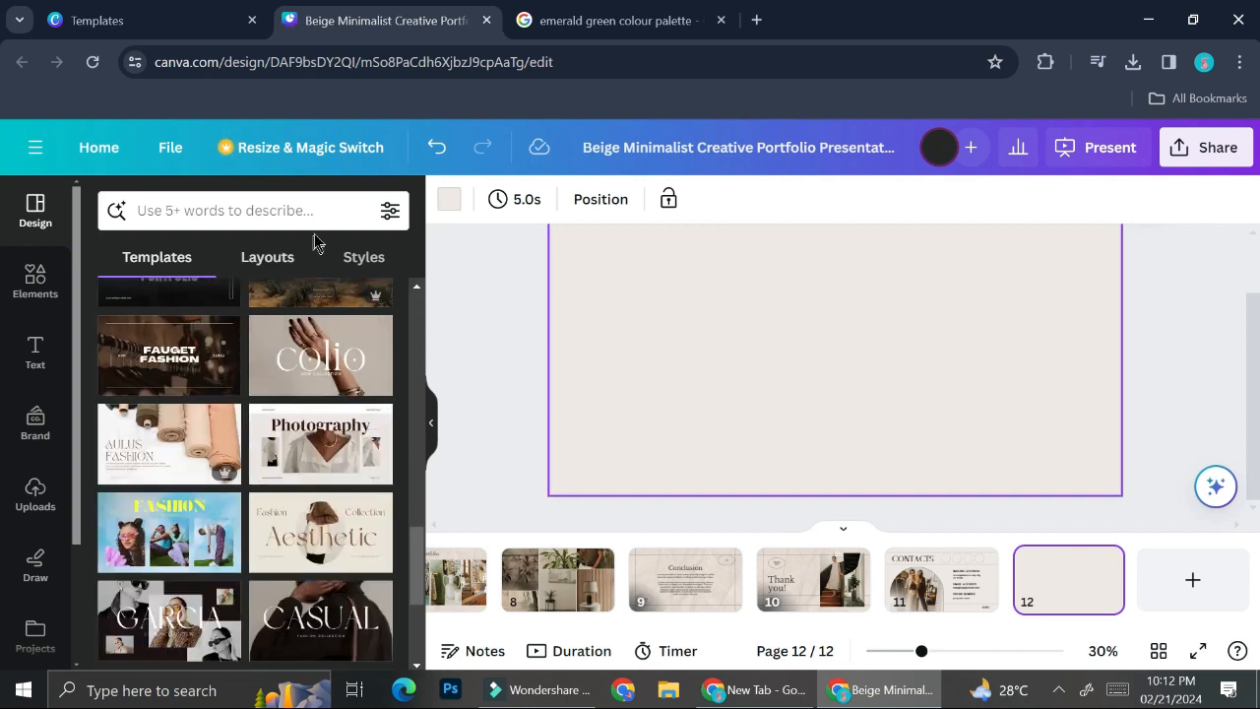
left_click(310, 208)
type("cre")
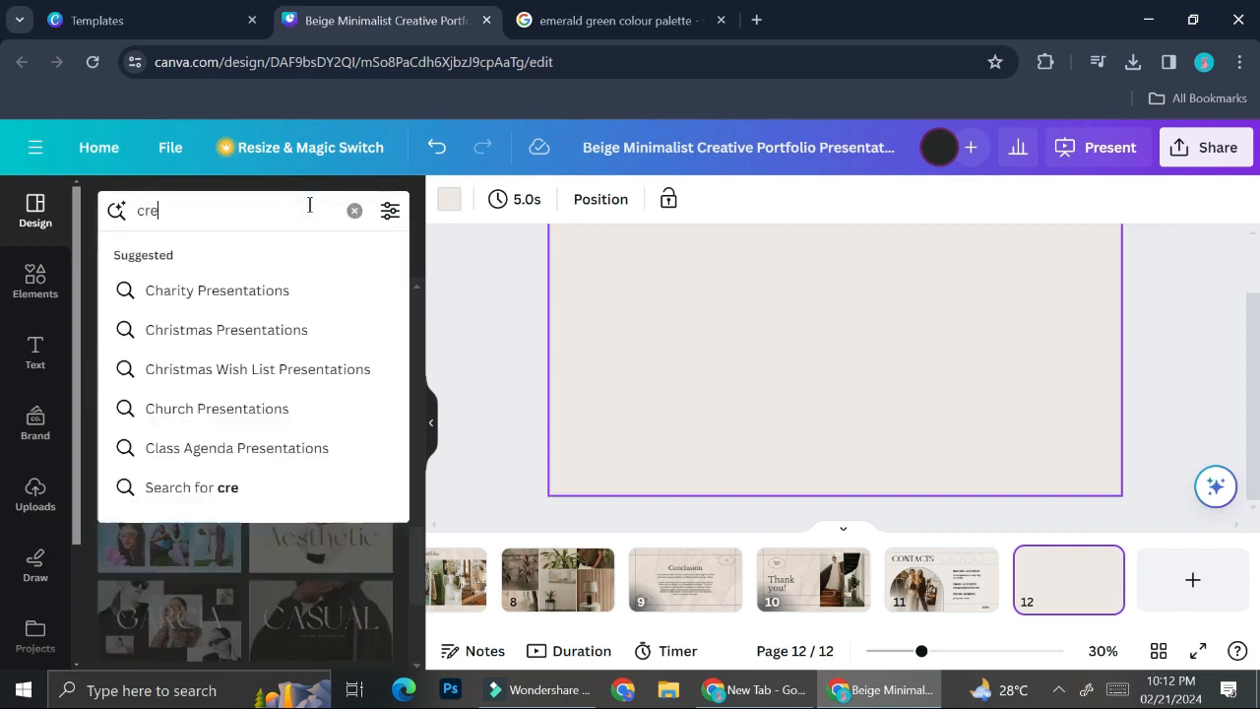
type("ative po")
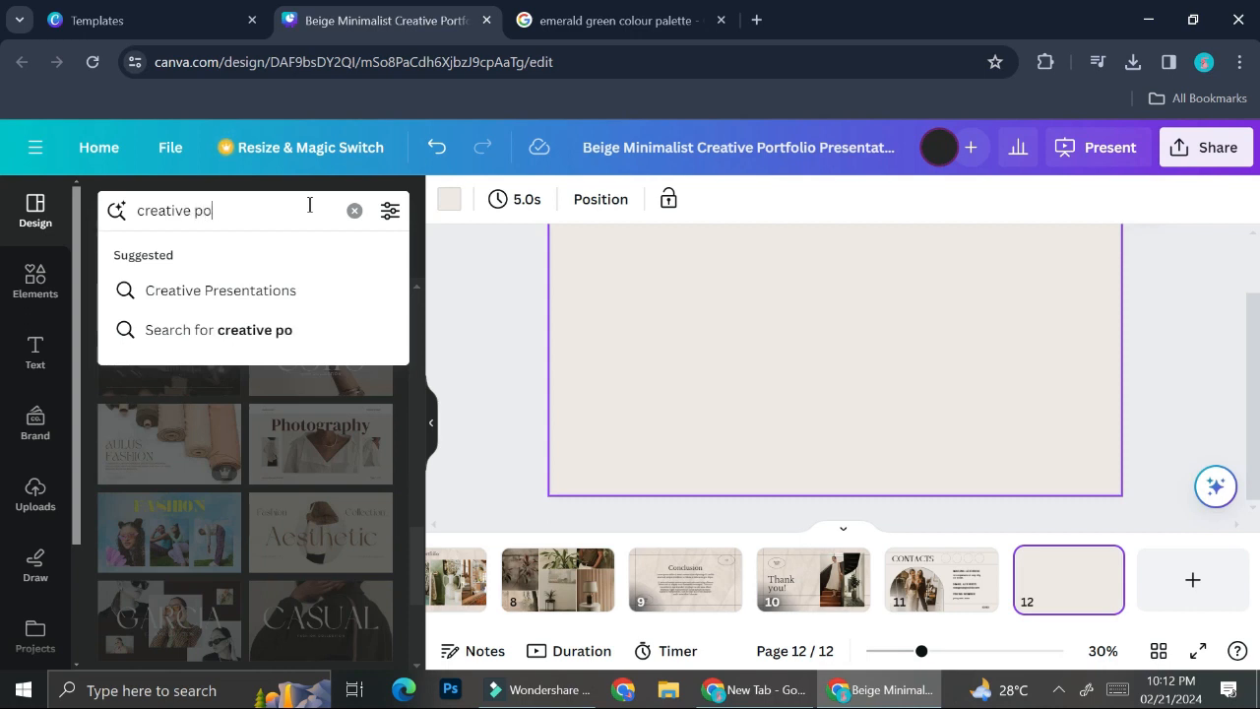
type("ertofolio")
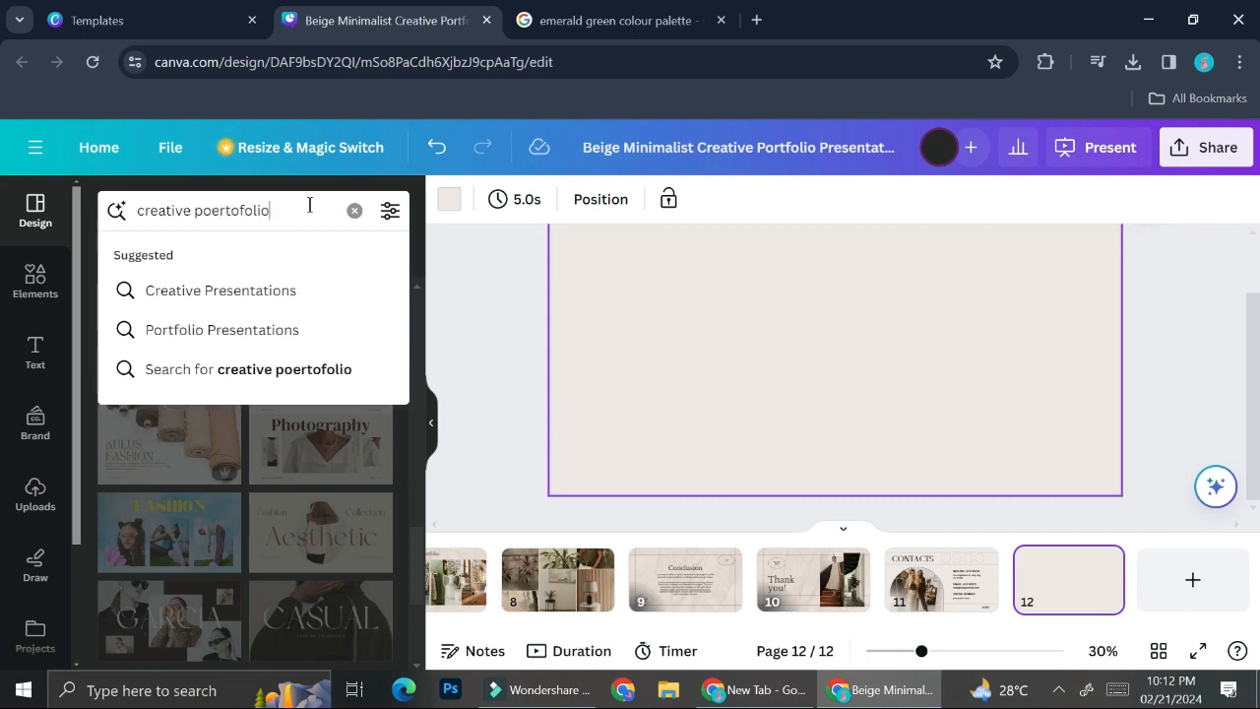
key("Return")
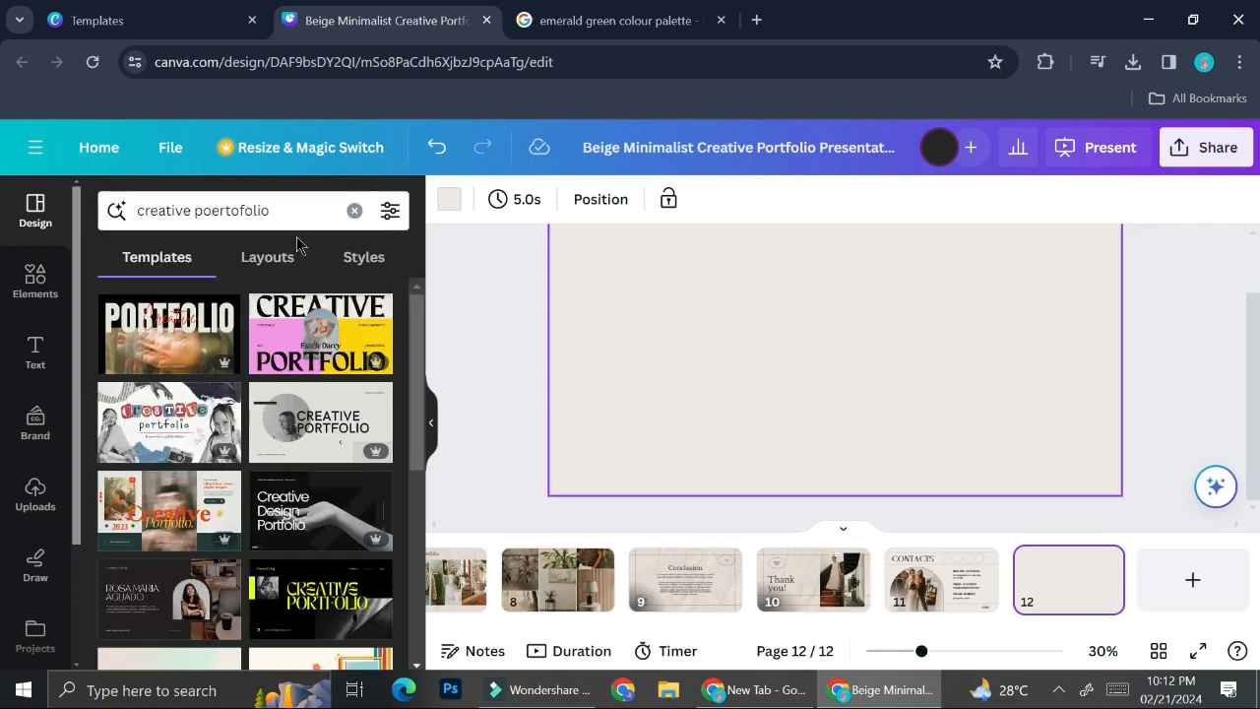
Apply the Colorful Abstract Cute Creative Portfolio cover to page 12.
scroll(313, 368, "down", 3)
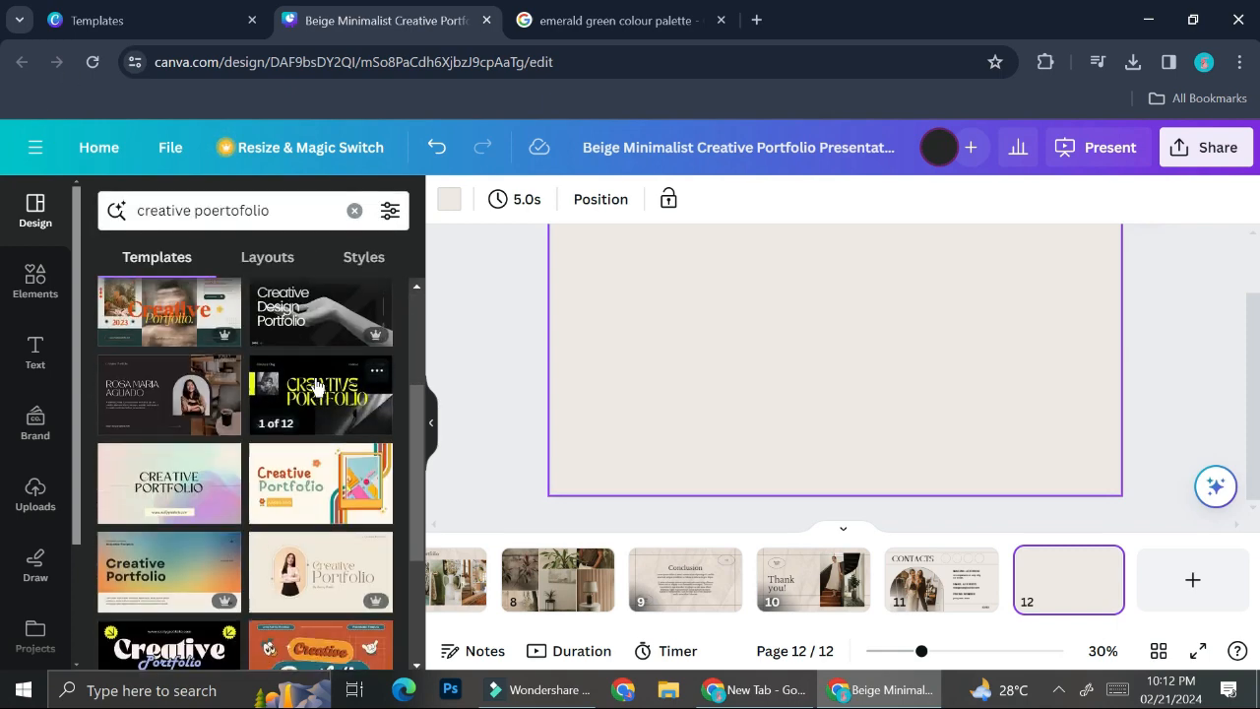
left_click_drag(331, 404, 776, 382)
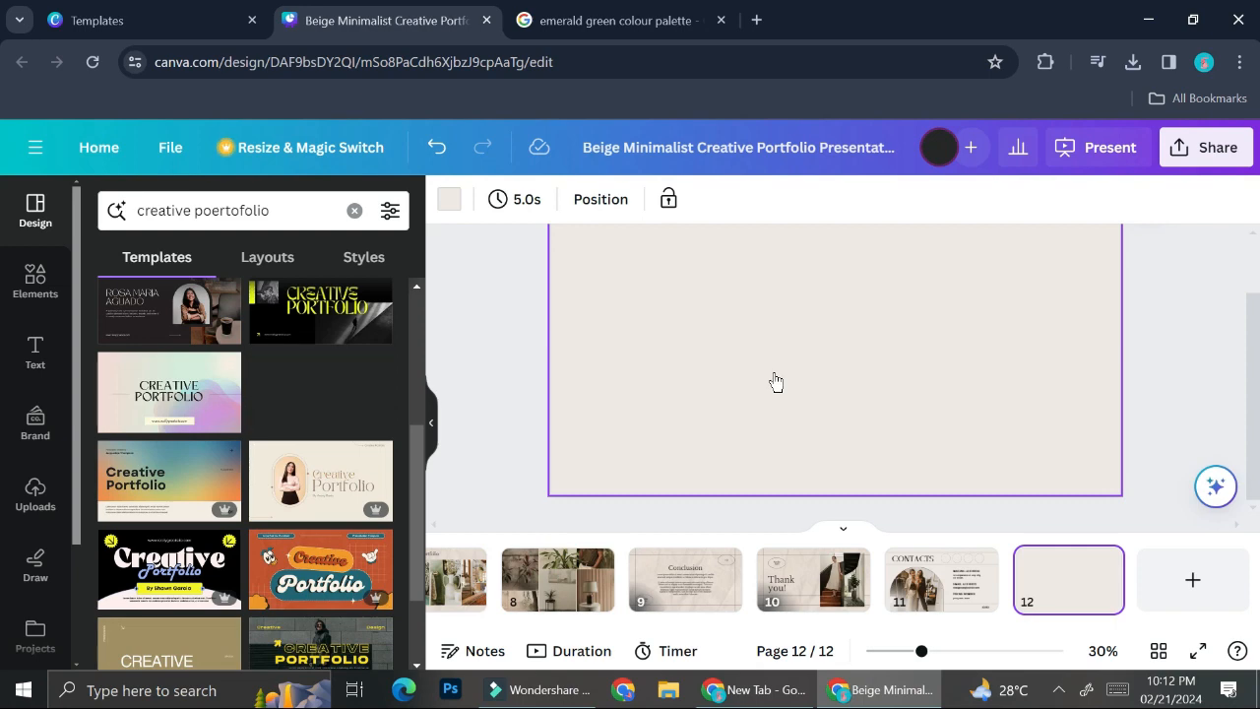
left_click(318, 392)
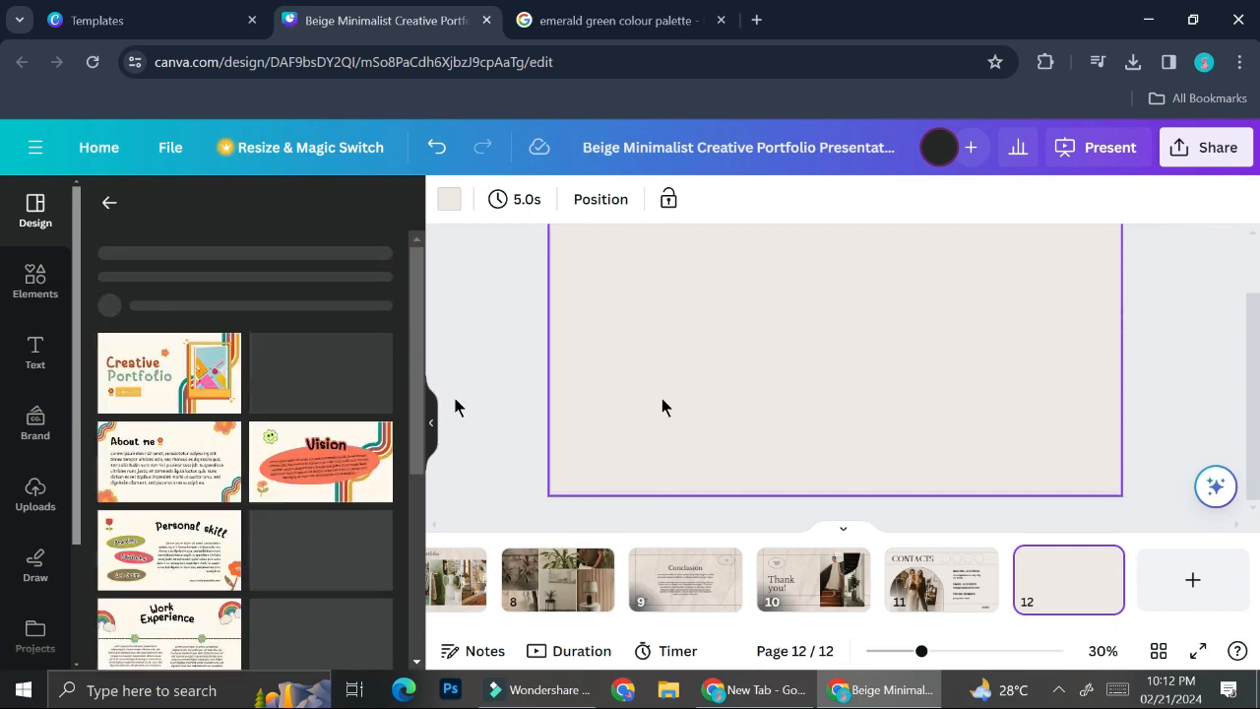
left_click(172, 492)
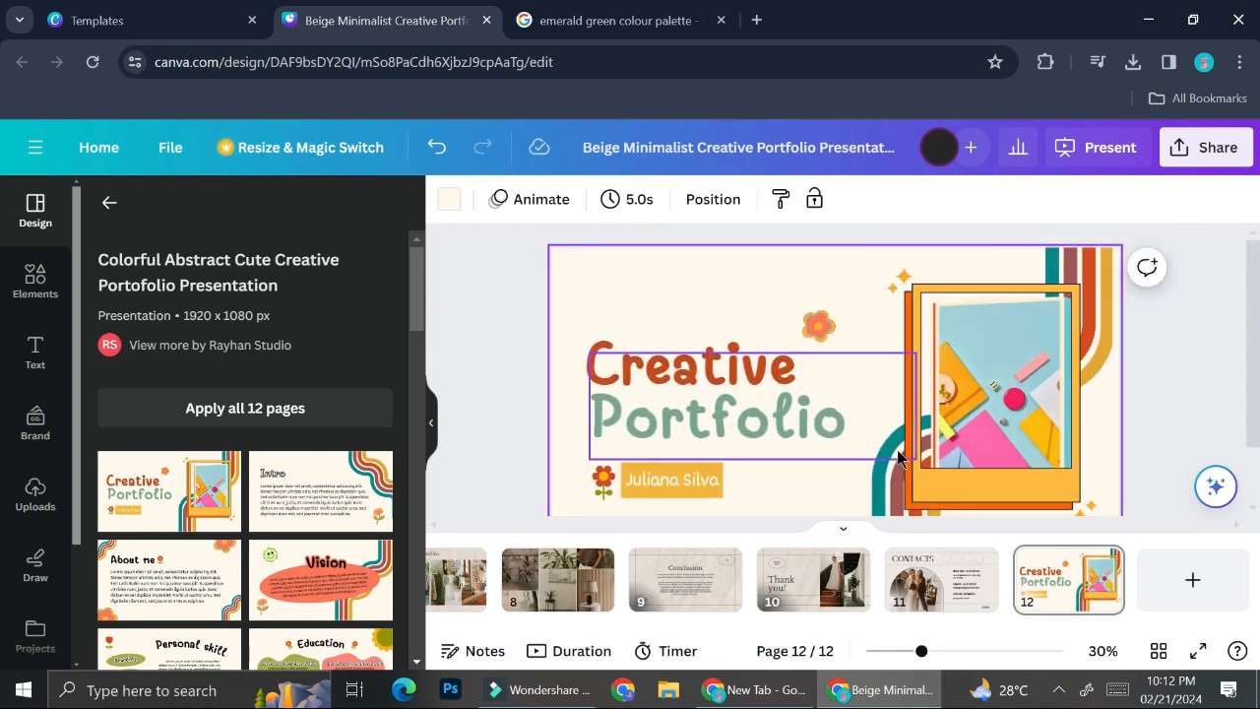
scroll(898, 455, "down", 1)
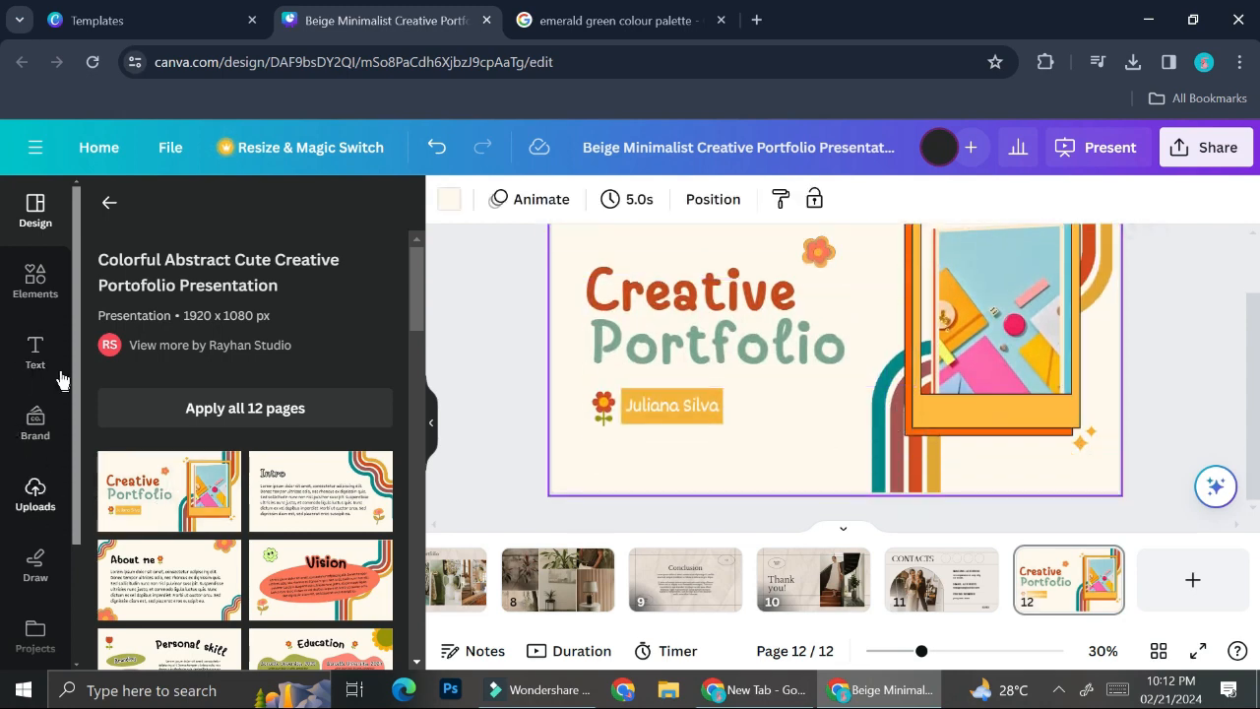
left_click(28, 284)
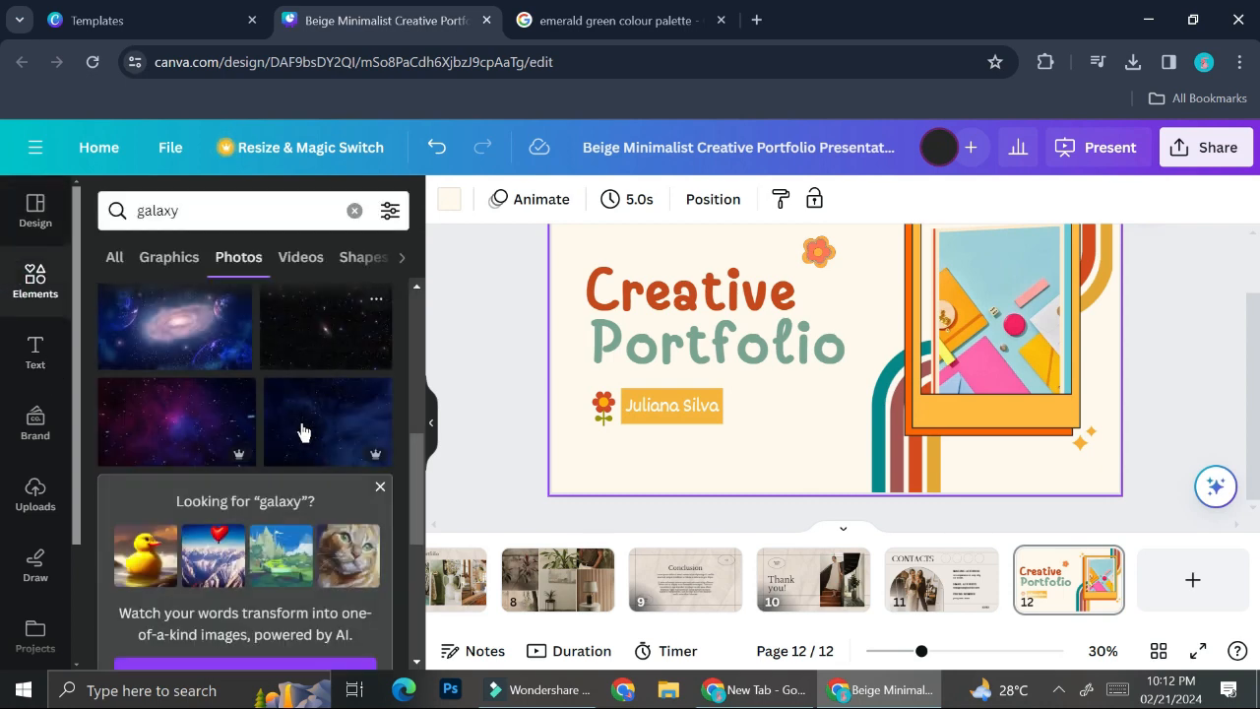
Place the uploaded teal palette image on the slide, then undo it.
left_click(36, 490)
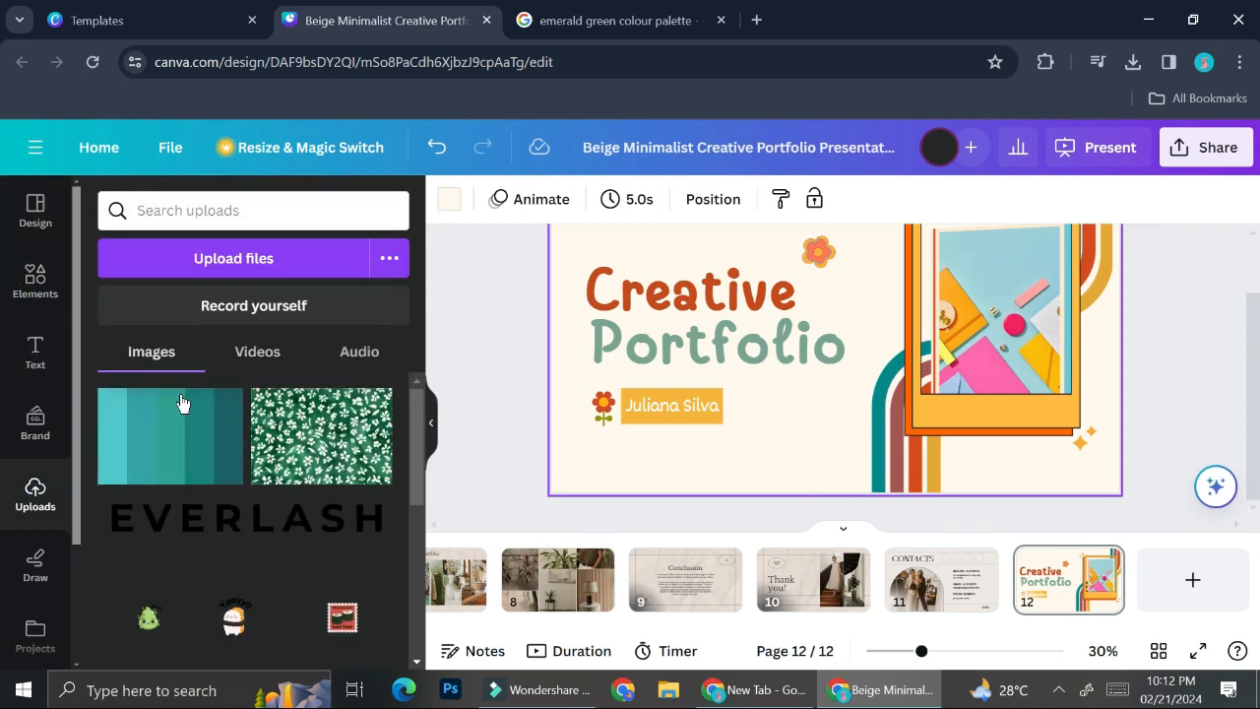
left_click_drag(157, 427, 754, 305)
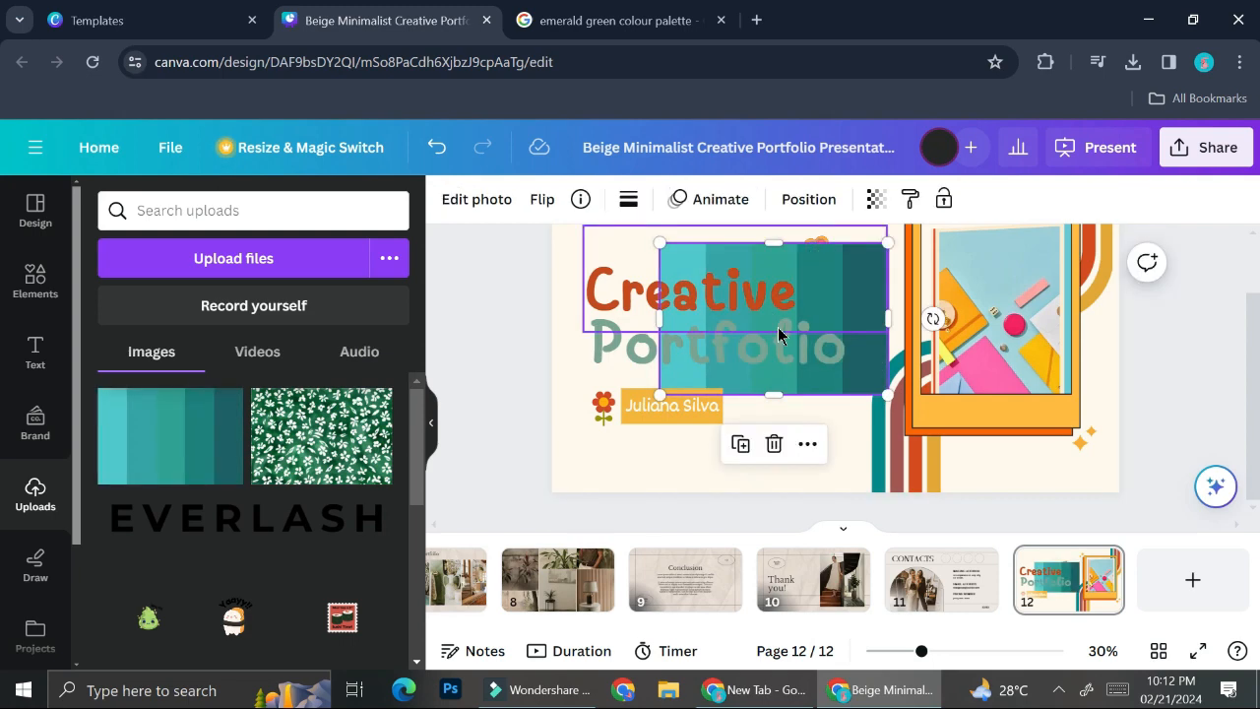
left_click(813, 445)
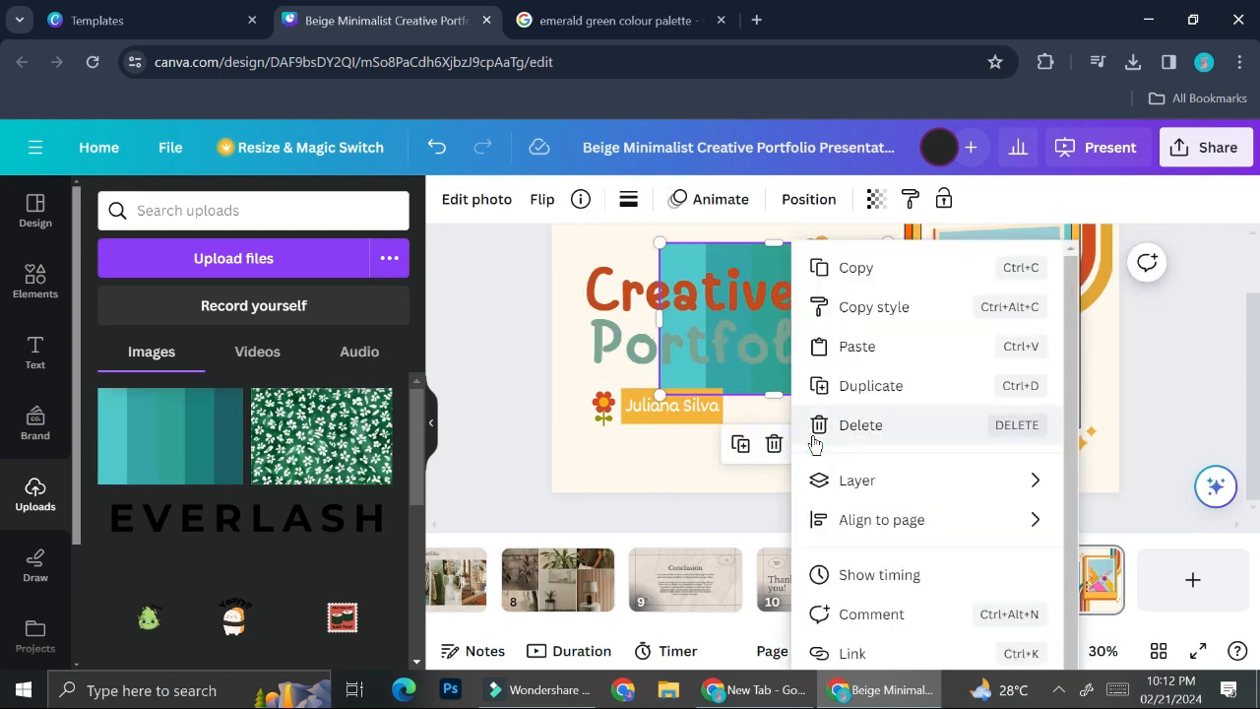
scroll(982, 567, "down", 1)
scroll(982, 556, "up", 1)
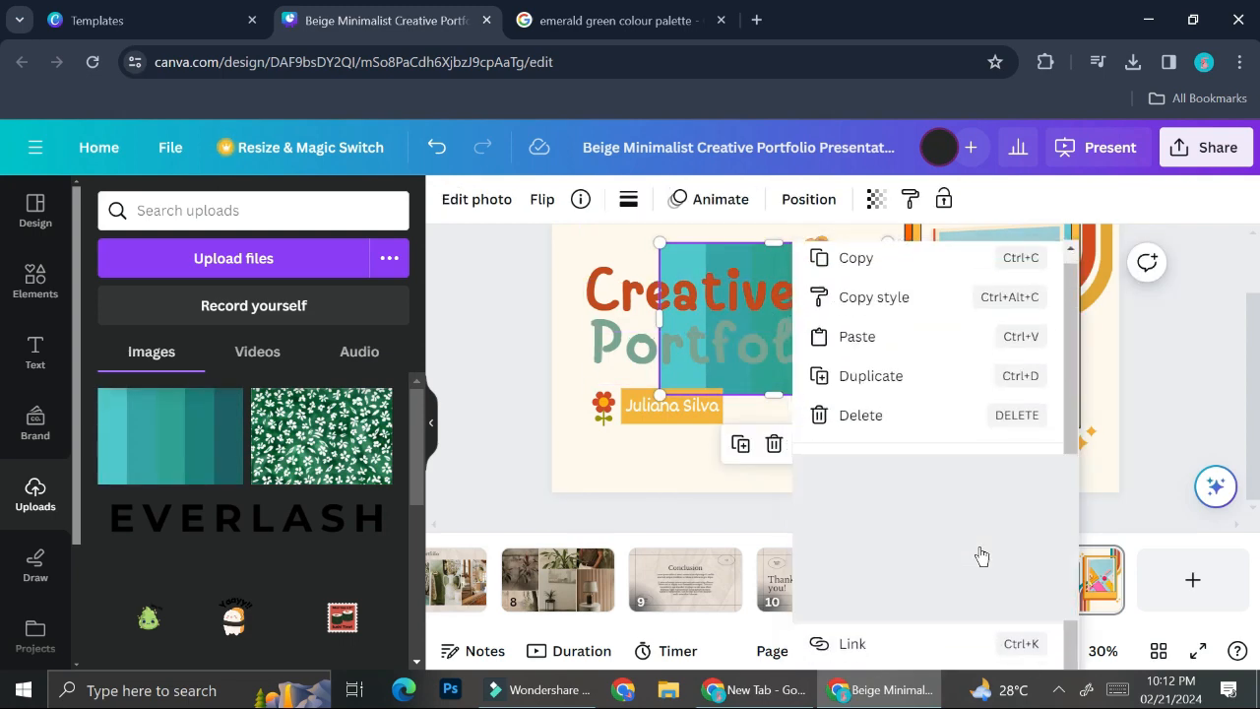
left_click(1119, 371)
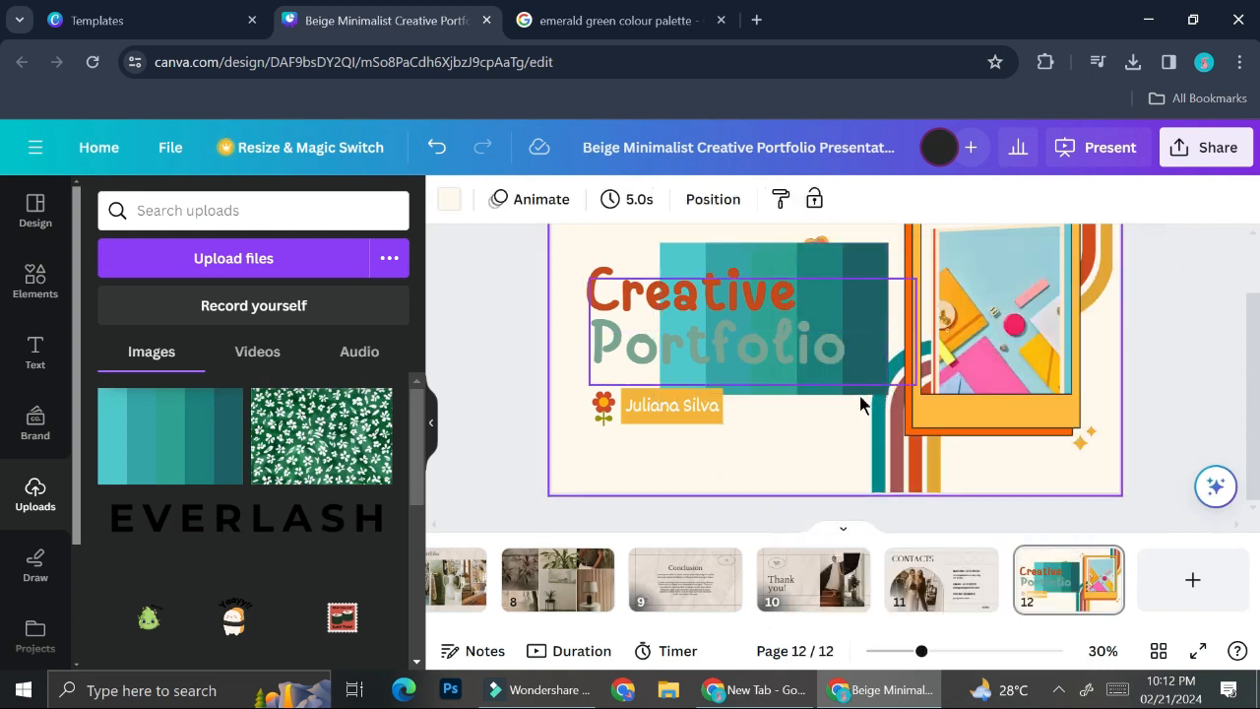
left_click(873, 312)
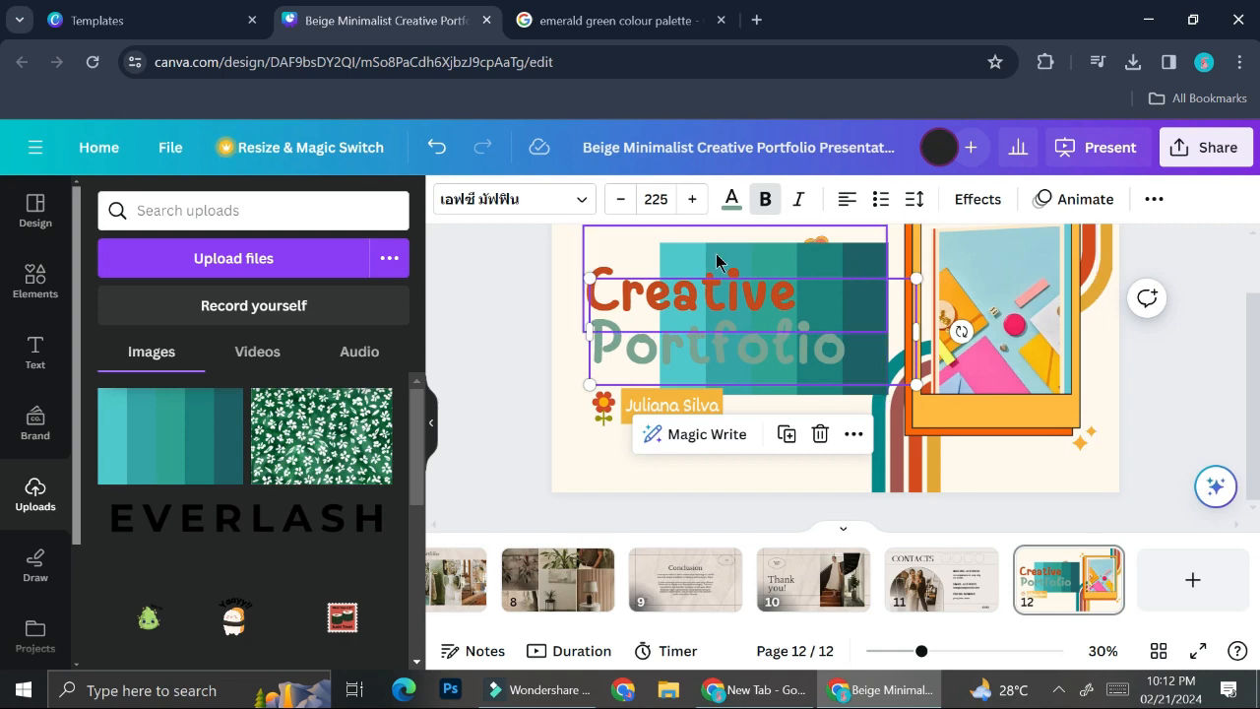
key("ctrl+z")
Re-add the teal palette at the upper right and apply its colours to the page.
left_click_drag(225, 463, 995, 404)
right_click(1008, 409)
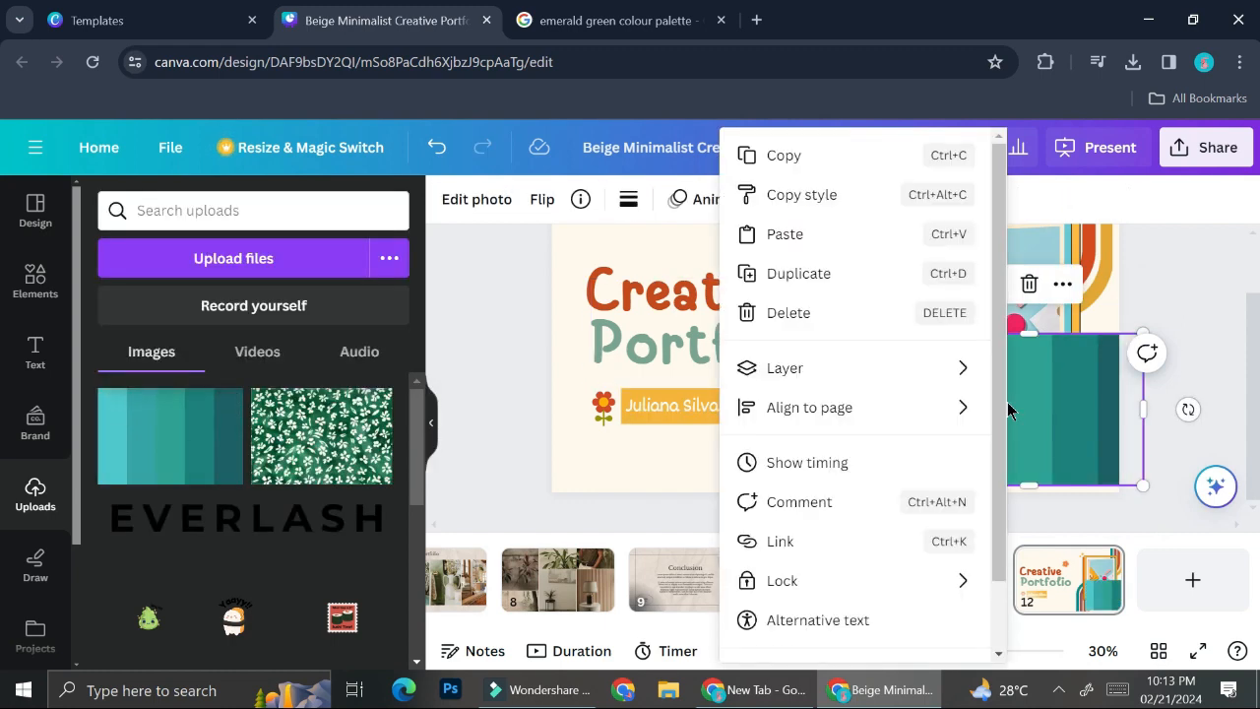
scroll(836, 439, "down", 2)
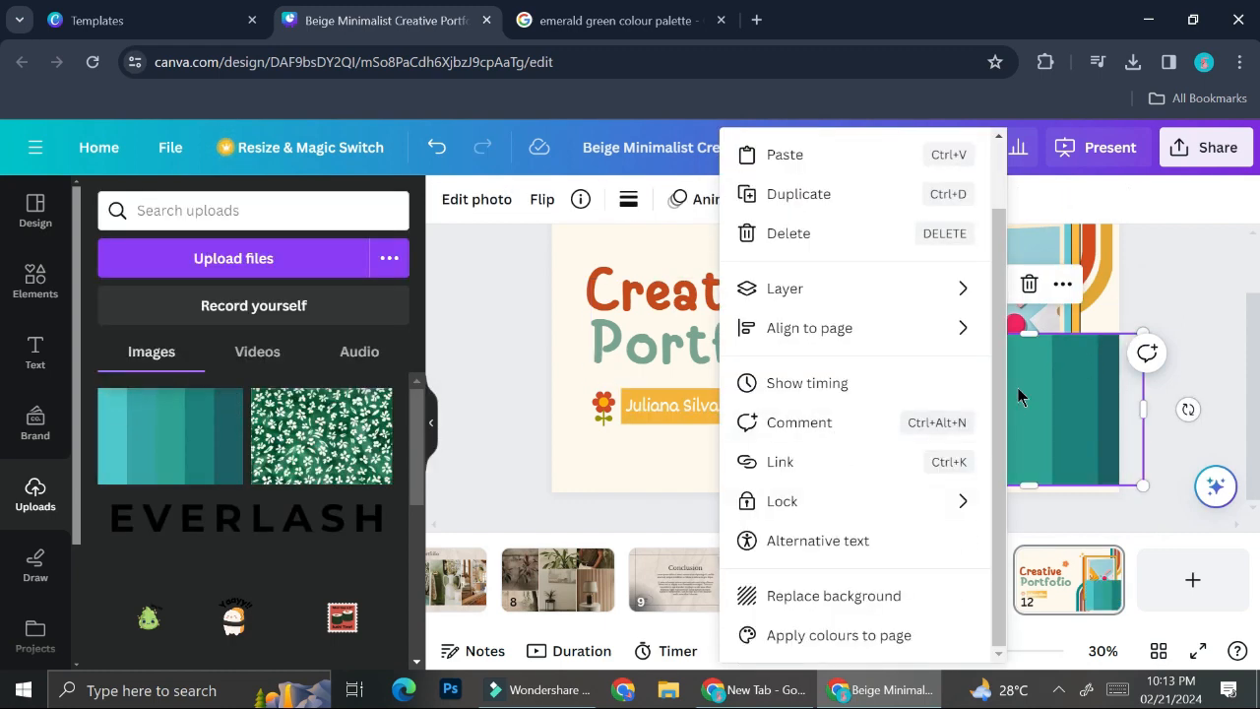
left_click(1018, 388)
left_click_drag(1048, 411, 963, 313)
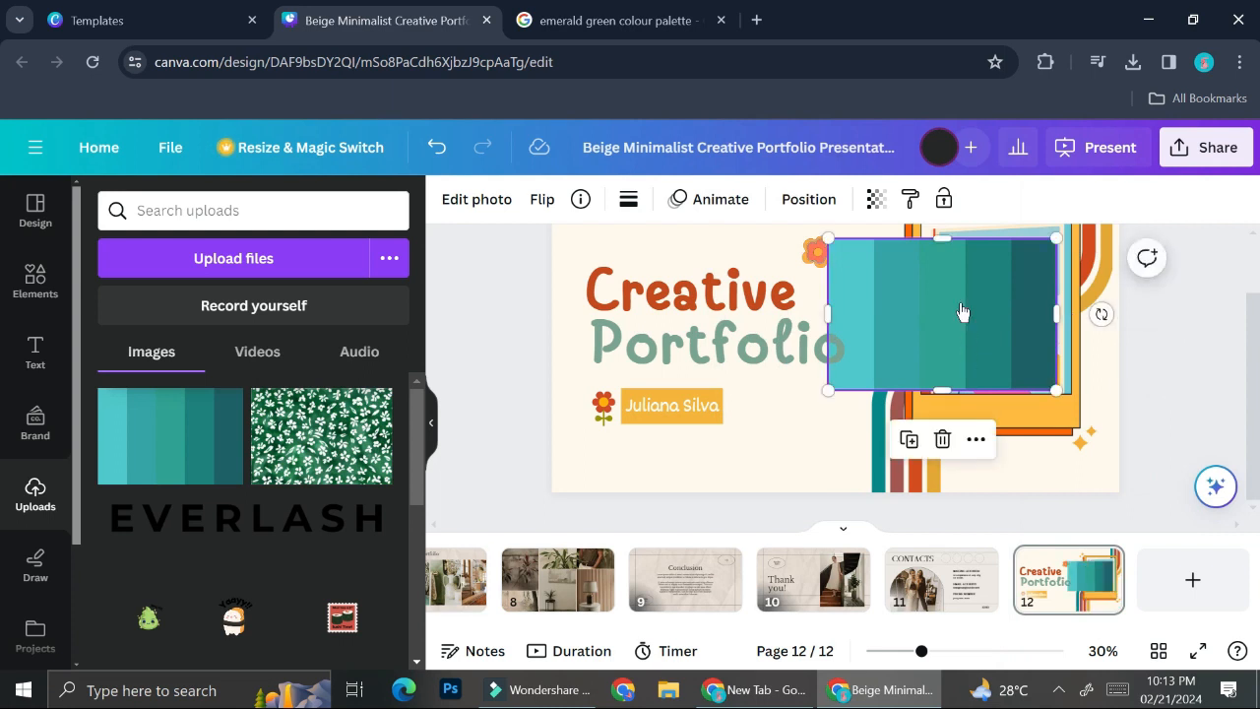
right_click(963, 314)
scroll(1083, 453, "down", 2)
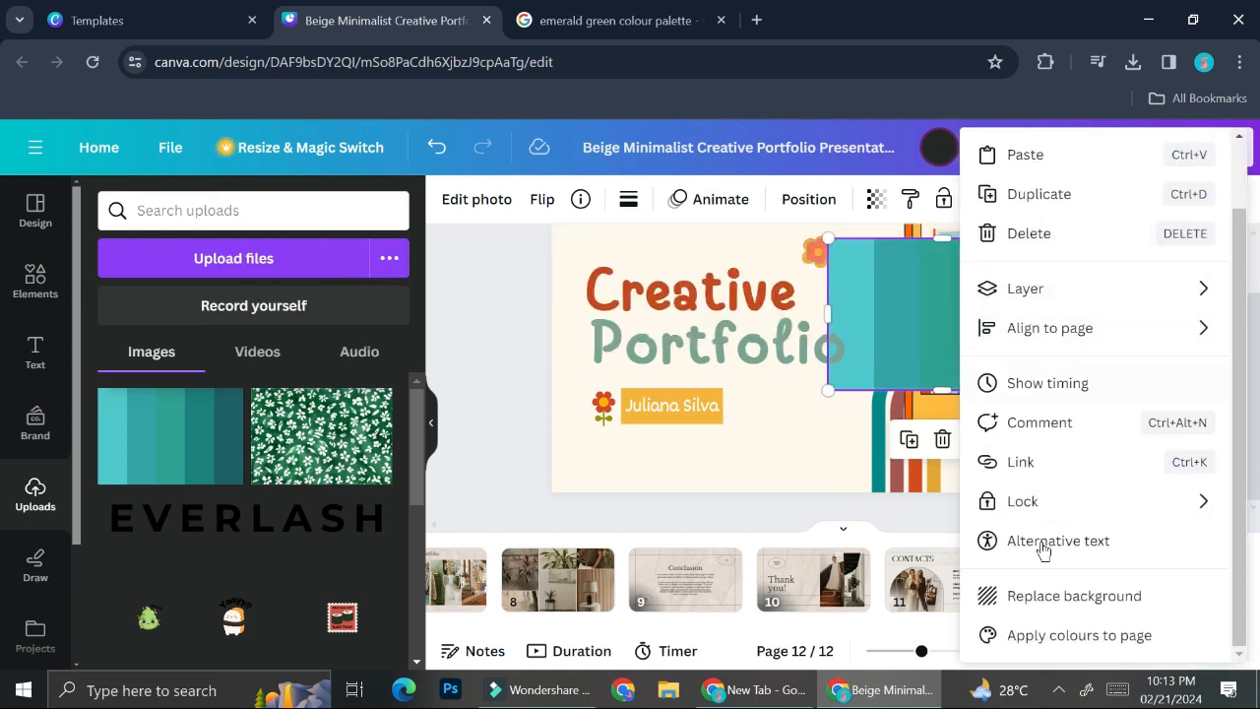
left_click(1010, 636)
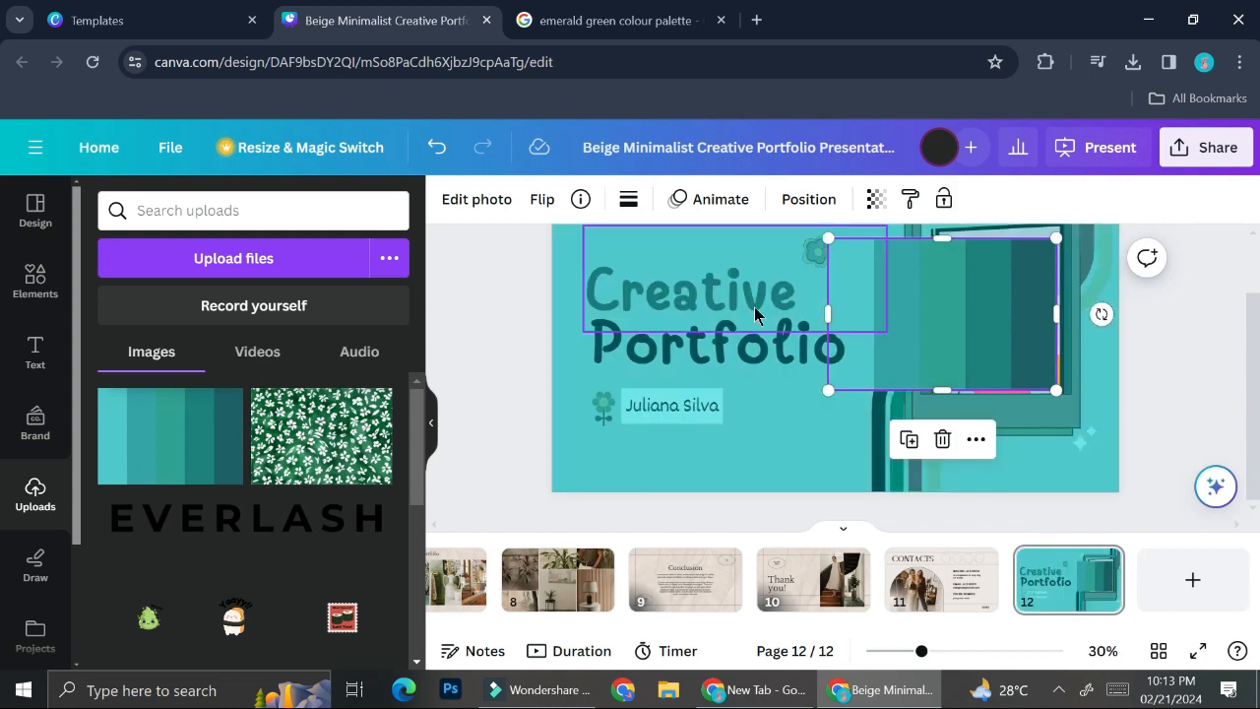
Reapply the teal palette colours to the page, then delete the palette image.
scroll(783, 350, "up", 1)
left_click_drag(951, 368, 1055, 341)
scroll(1055, 341, "down", 1)
right_click(1014, 301)
scroll(840, 607, "down", 1)
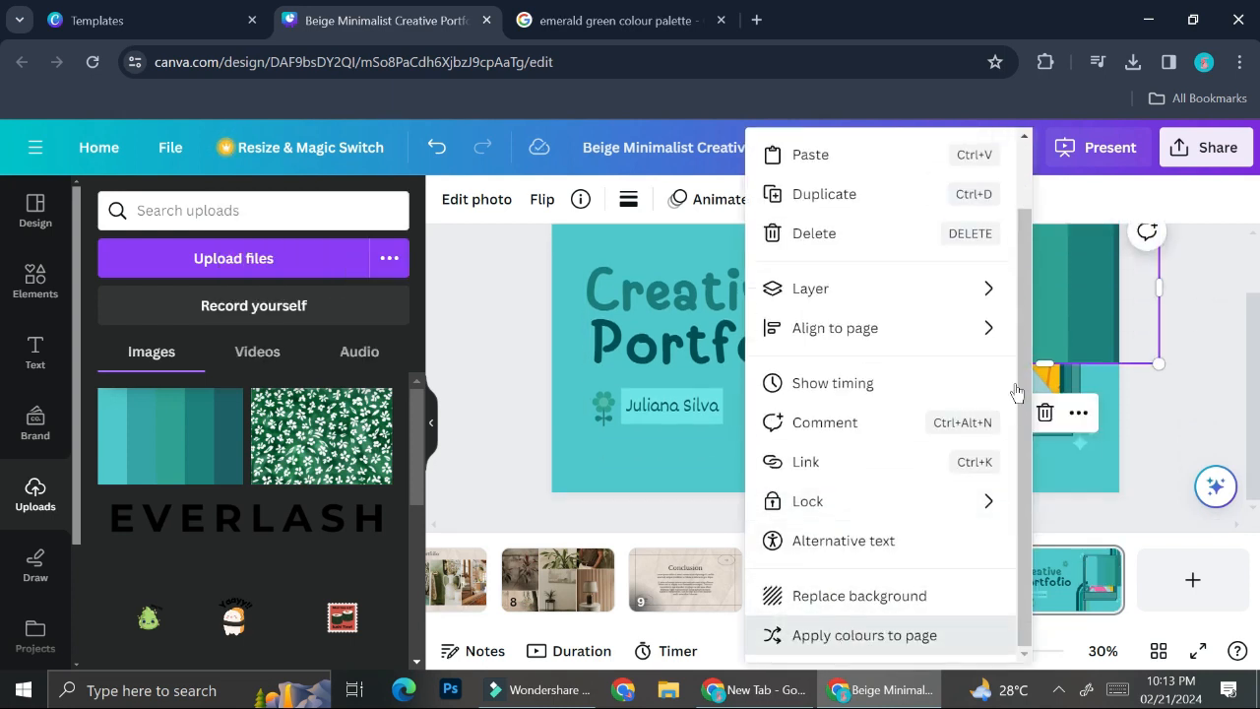
left_click(845, 637)
right_click(981, 275)
scroll(847, 591, "down", 1)
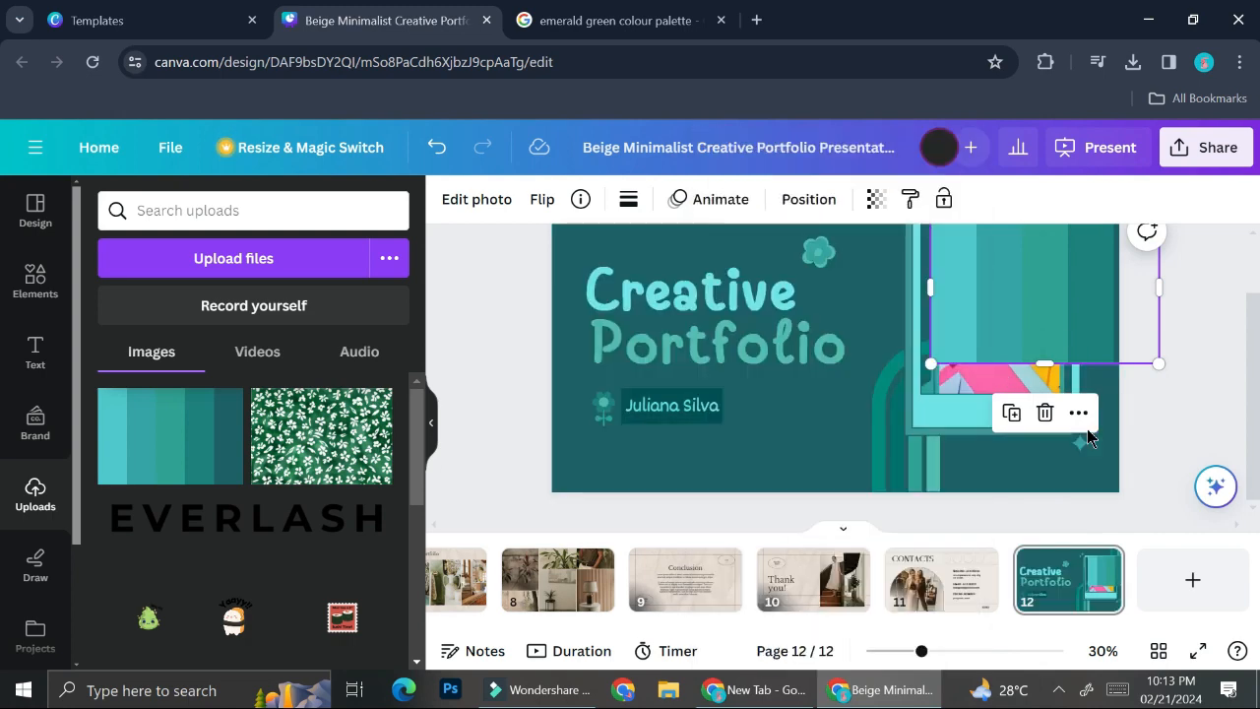
scroll(1006, 360, "up", 1)
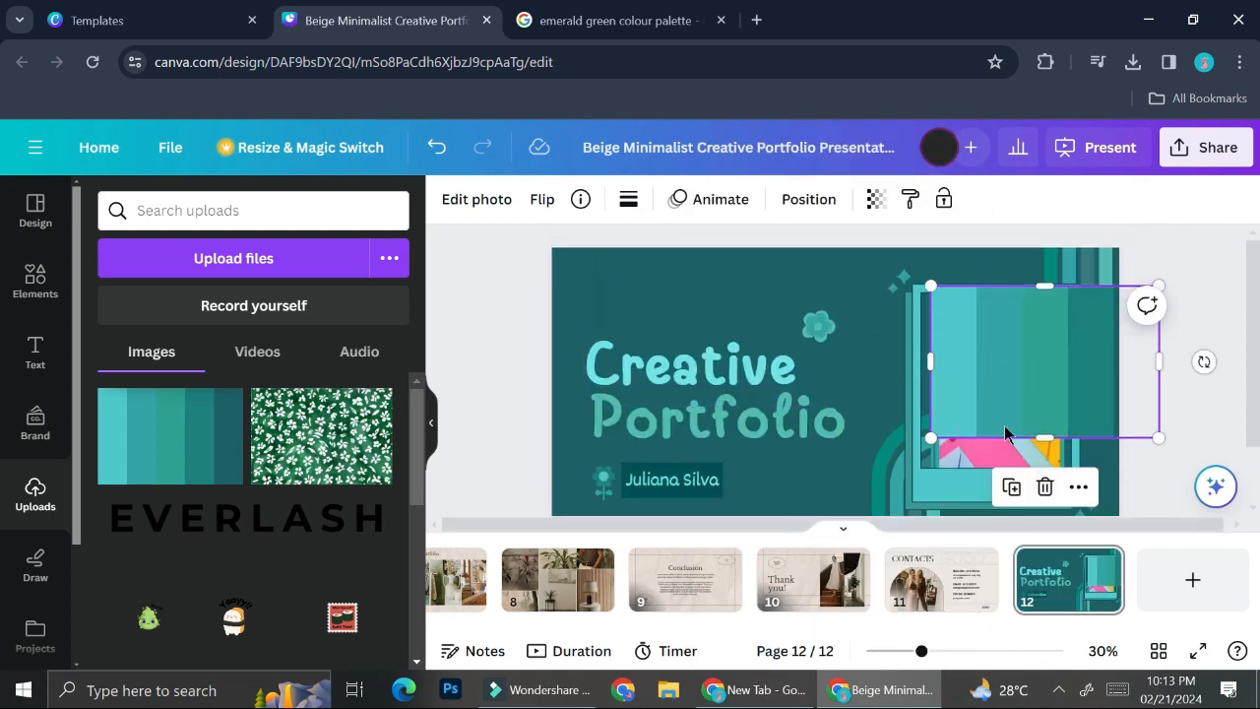
right_click(1004, 426)
scroll(803, 602, "down", 1)
left_click(801, 640)
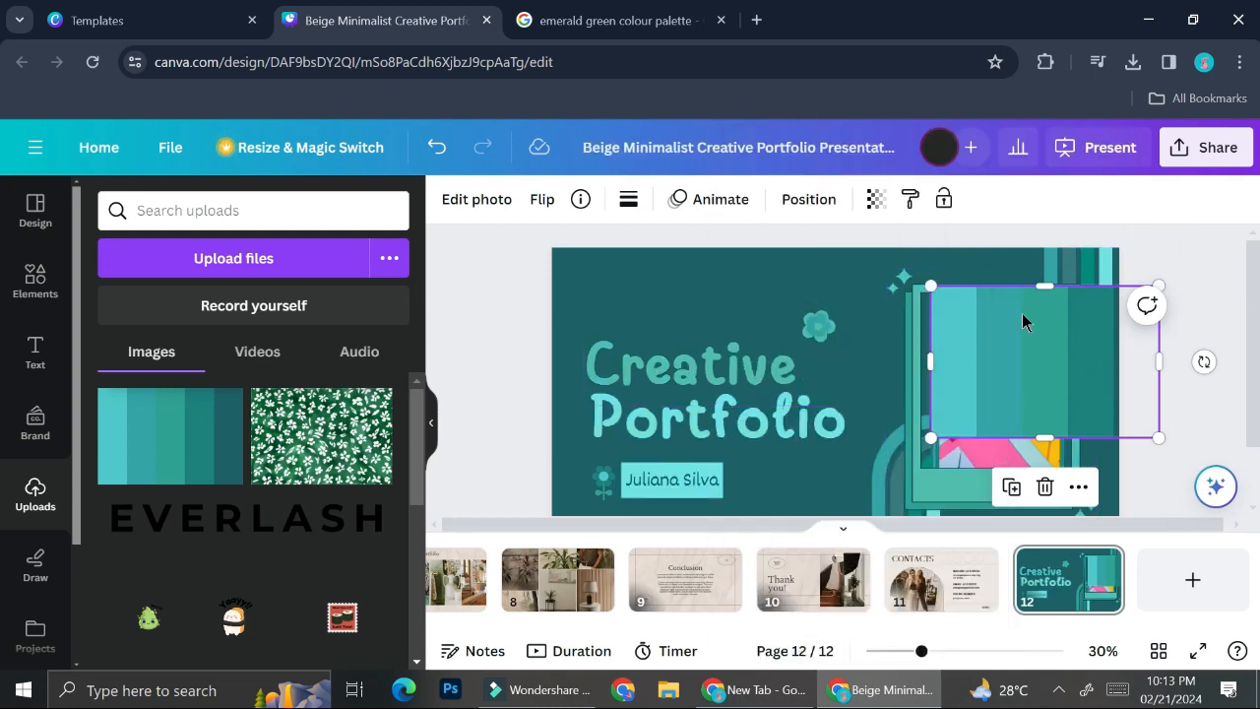
key("Delete")
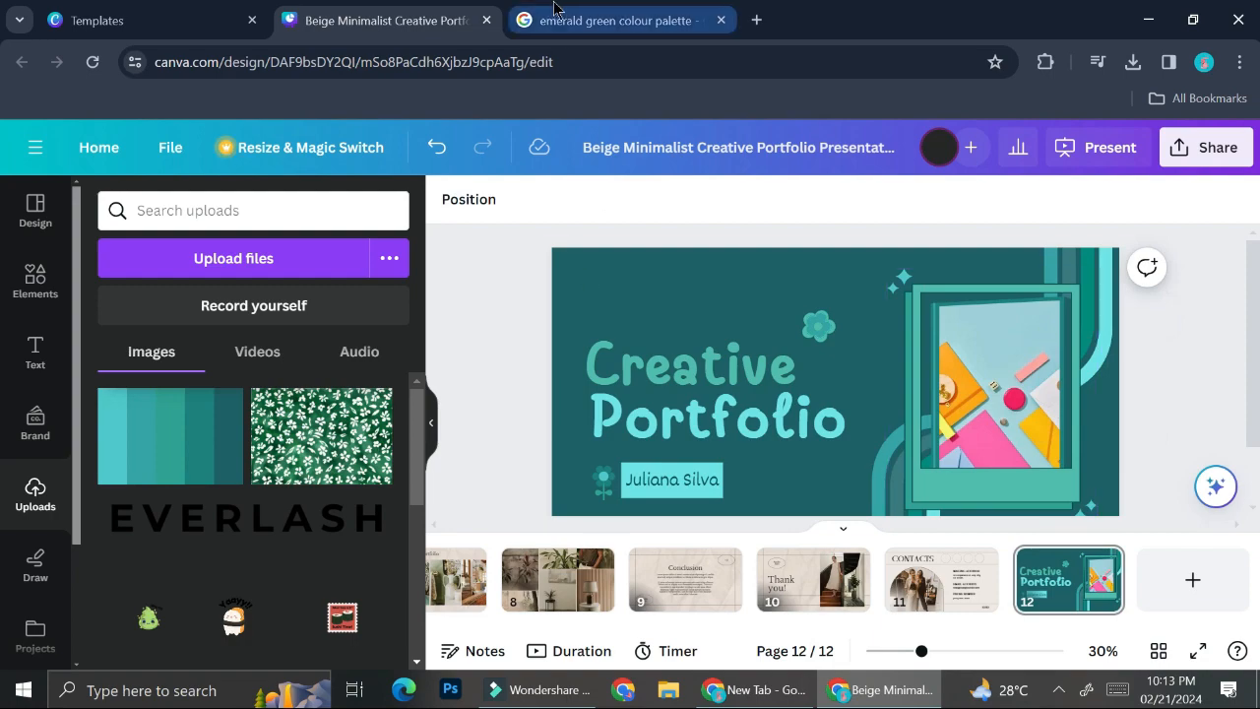
Apply the pastel palette's colours to the page and move the palette top right.
left_click(610, 20)
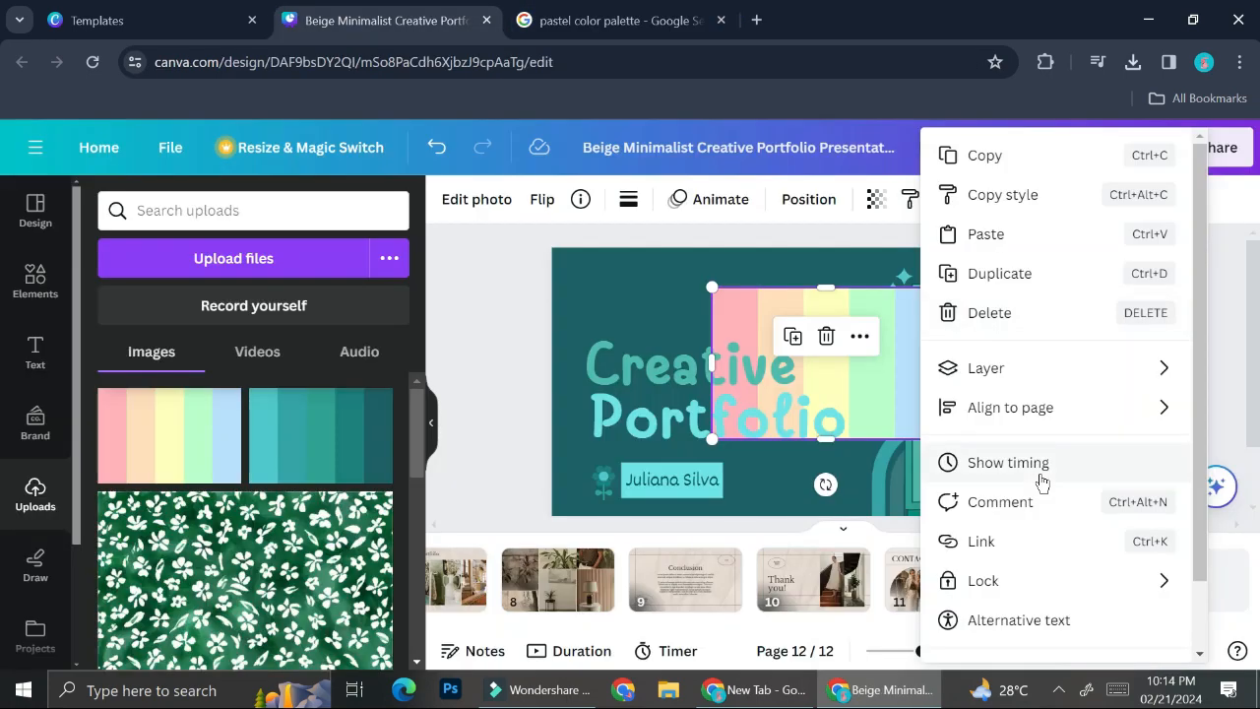
scroll(1046, 630, "down", 1)
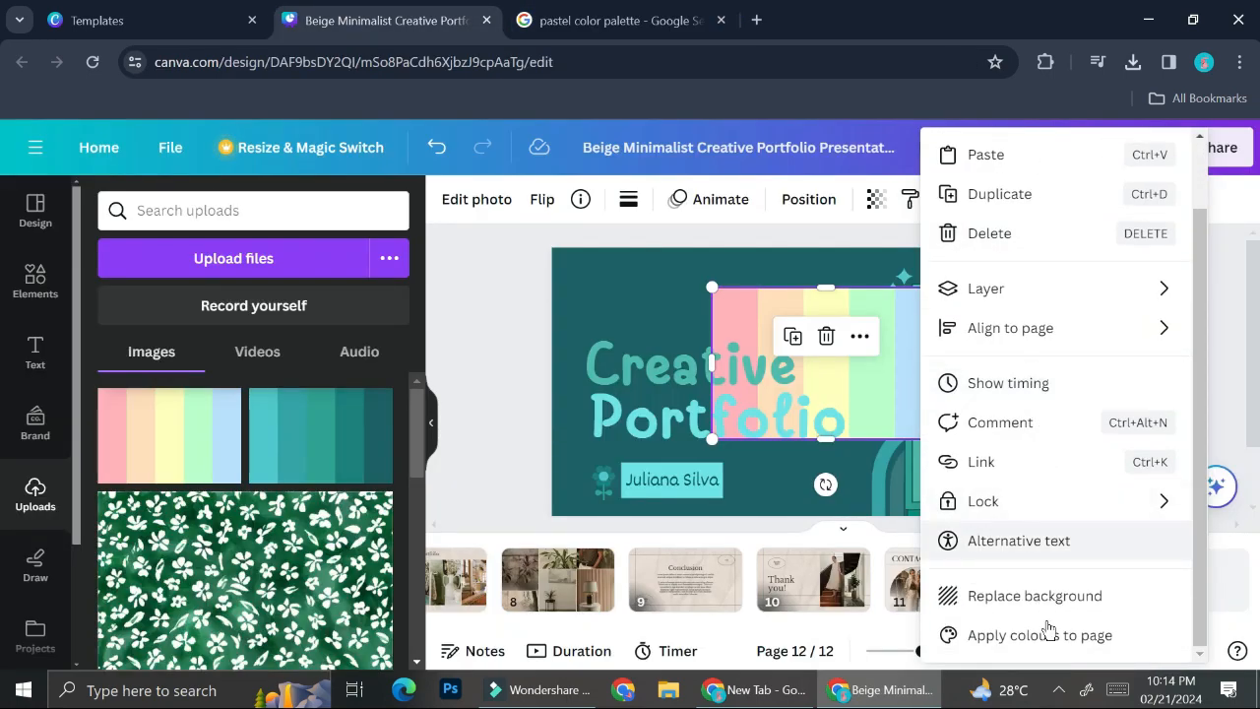
left_click(1046, 636)
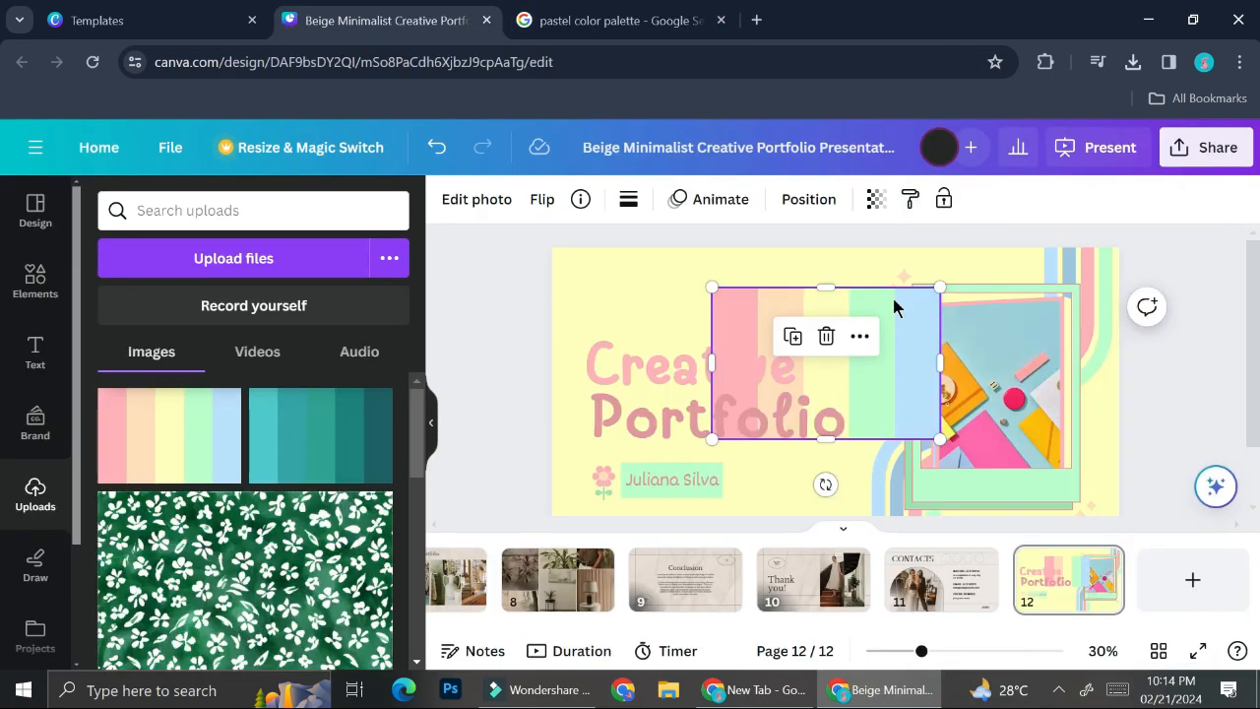
left_click_drag(906, 365, 1018, 301)
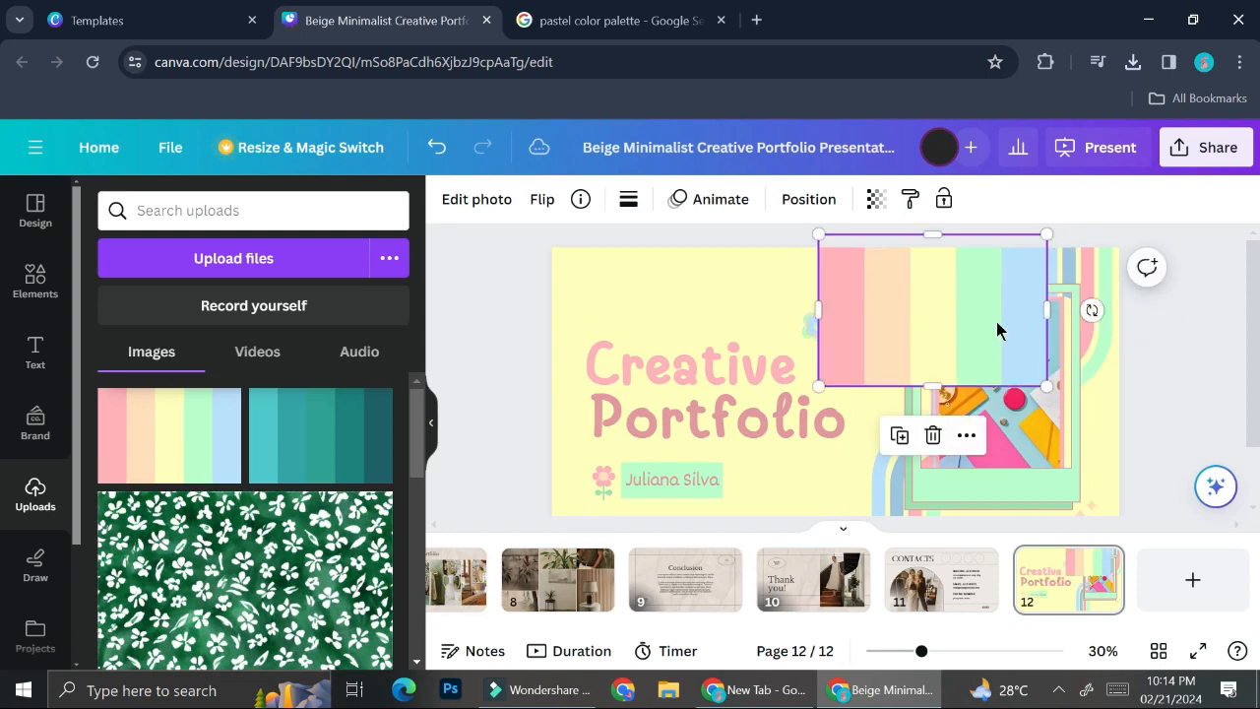
right_click(997, 330)
scroll(816, 472, "down", 1)
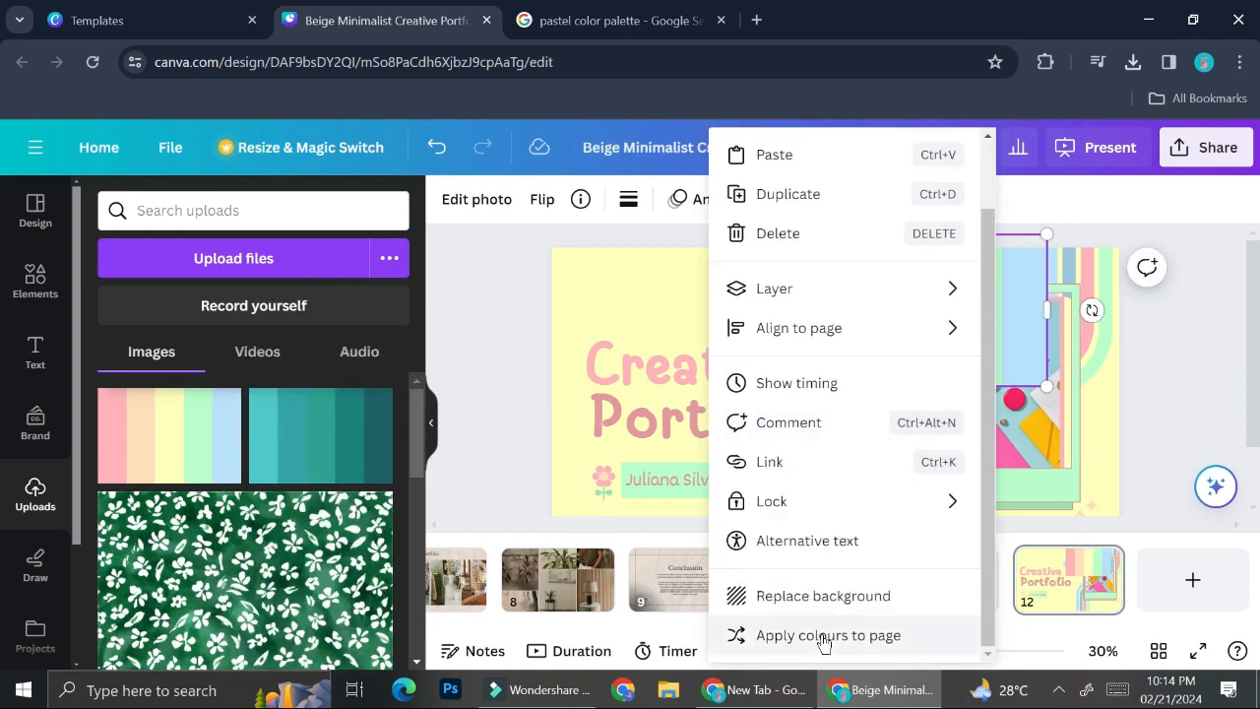
Reshuffle pastel colours until the background is light blue, then delete the palette image.
right_click(1005, 354)
scroll(816, 612, "down", 2)
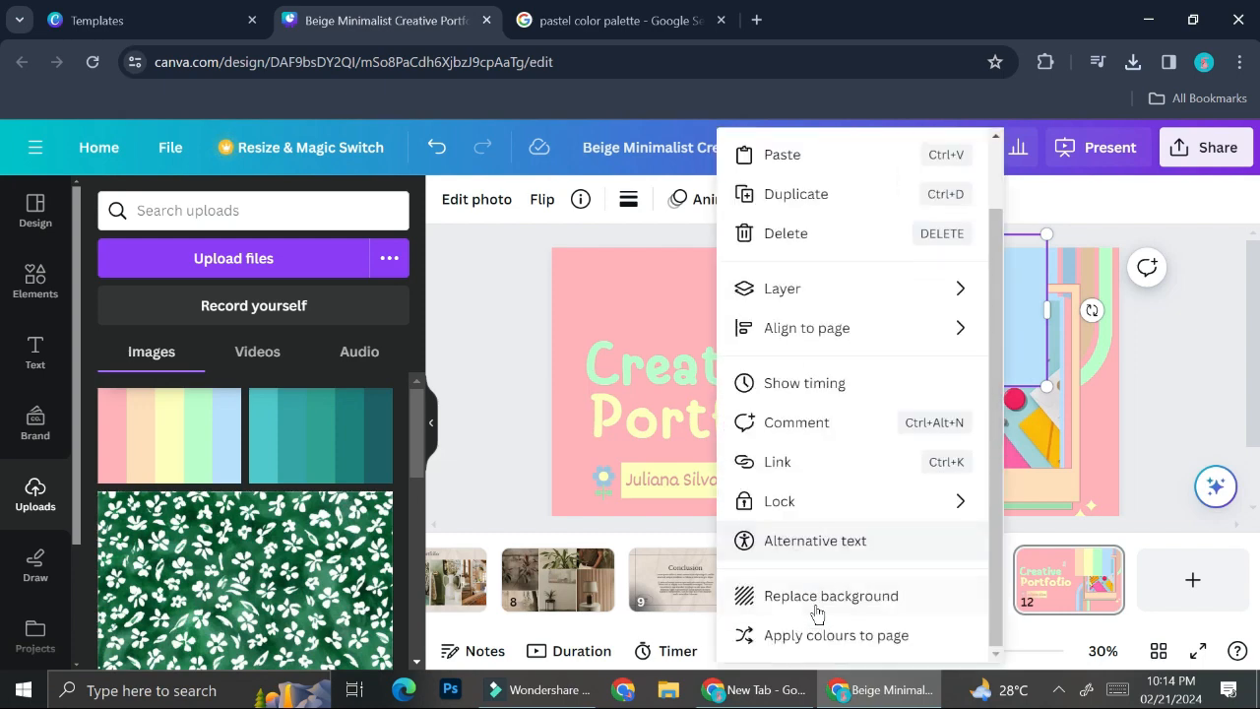
left_click(804, 638)
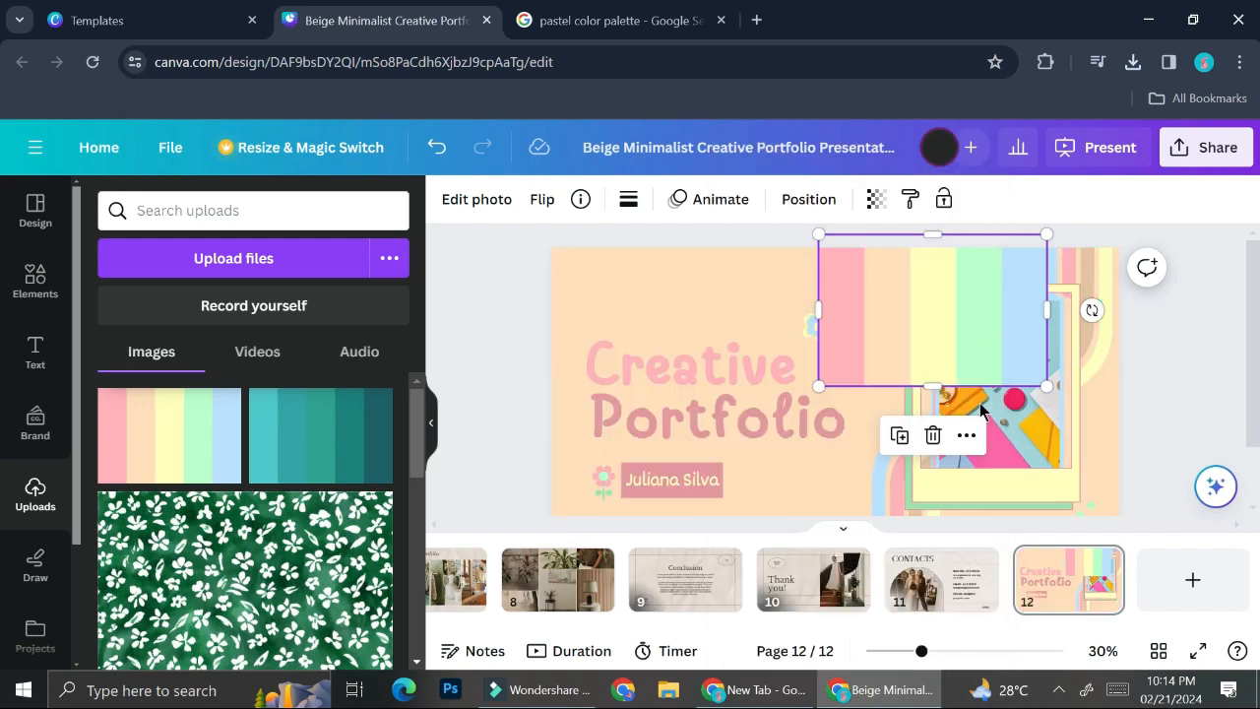
right_click(1009, 322)
scroll(875, 621, "down", 2)
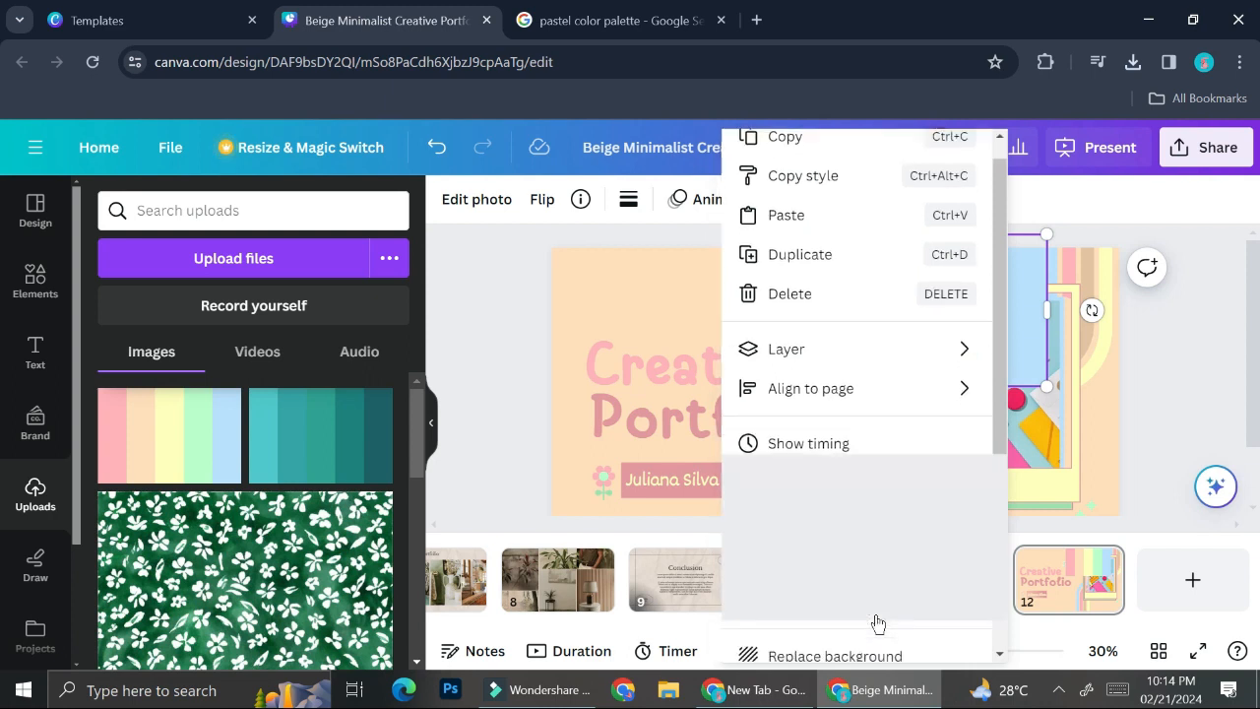
left_click(840, 635)
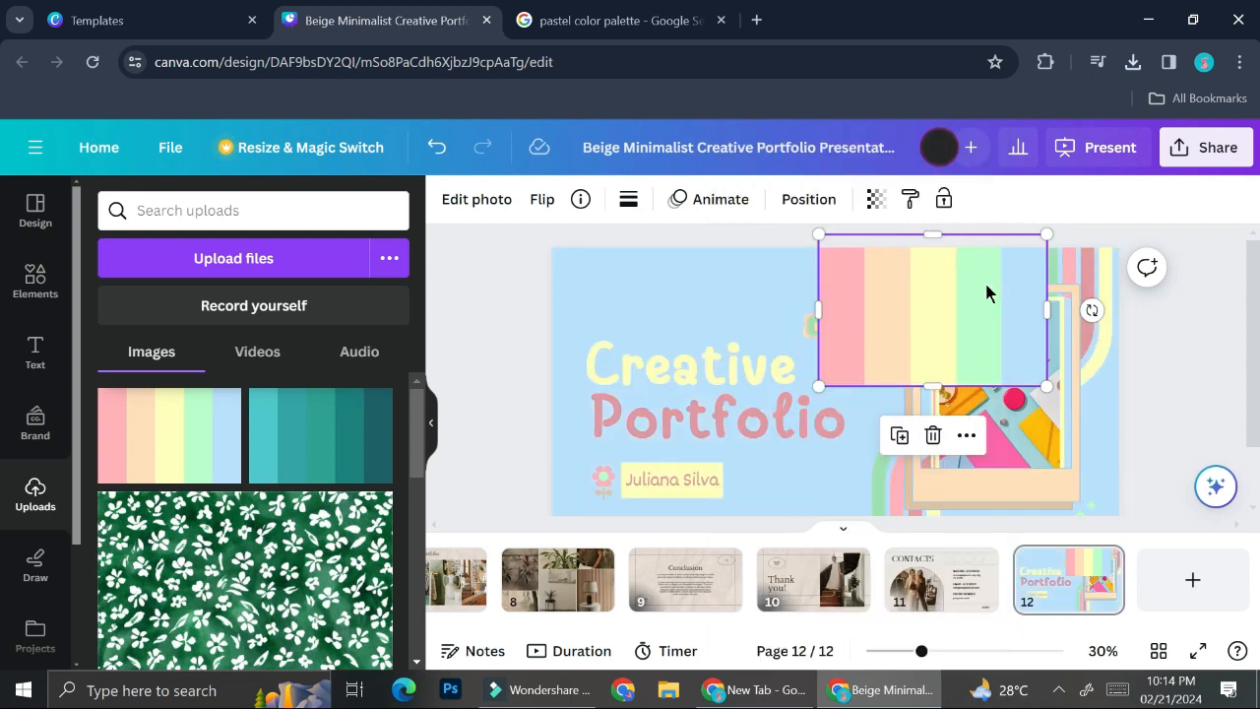
key("Delete")
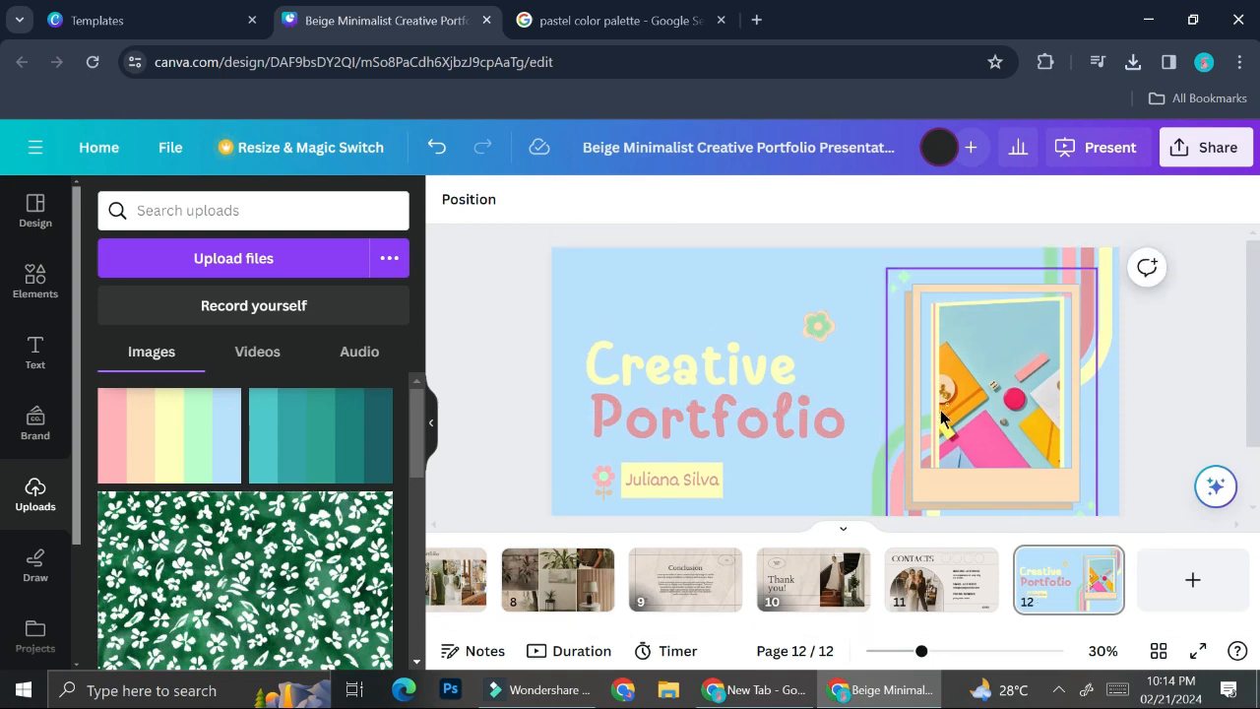
Go to the Contacts page 11 and drop the pastel palette image onto it.
left_click(916, 591)
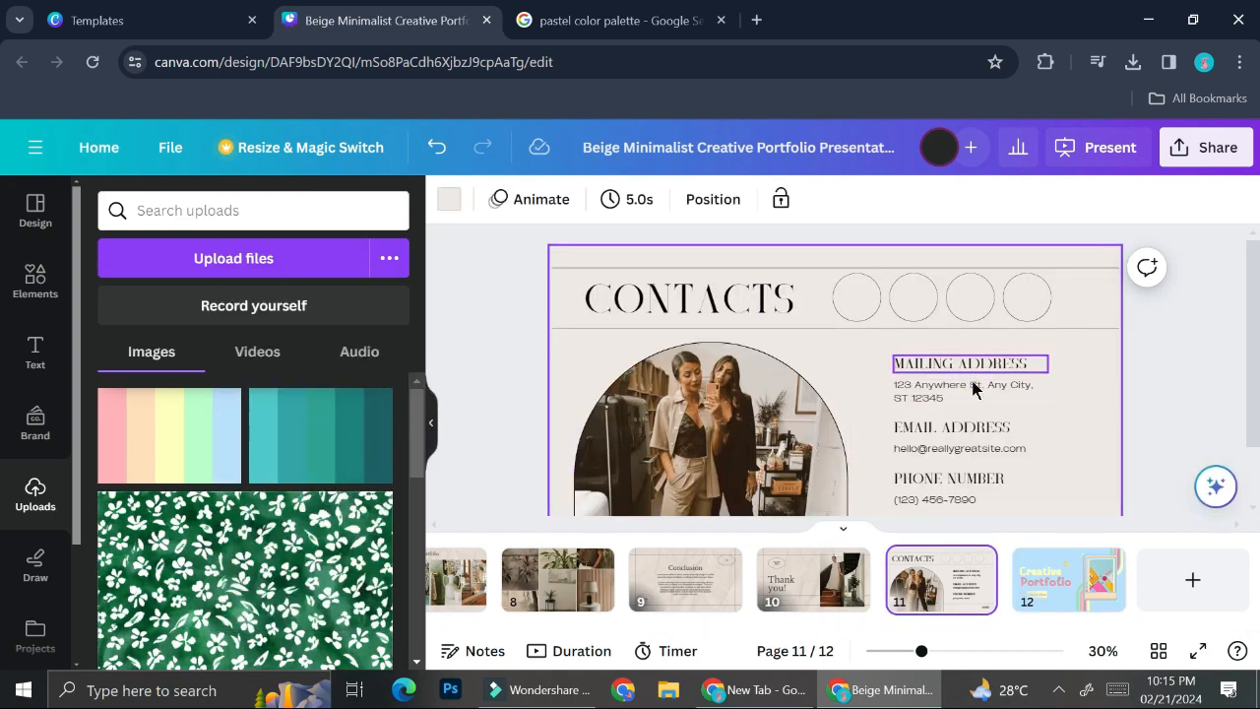
scroll(971, 383, "down", 2)
left_click_drag(190, 451, 1066, 335)
Apply the palette's pastel colours to the page, then undo it and delete the palette image.
right_click(1064, 342)
scroll(916, 492, "down", 2)
left_click(872, 635)
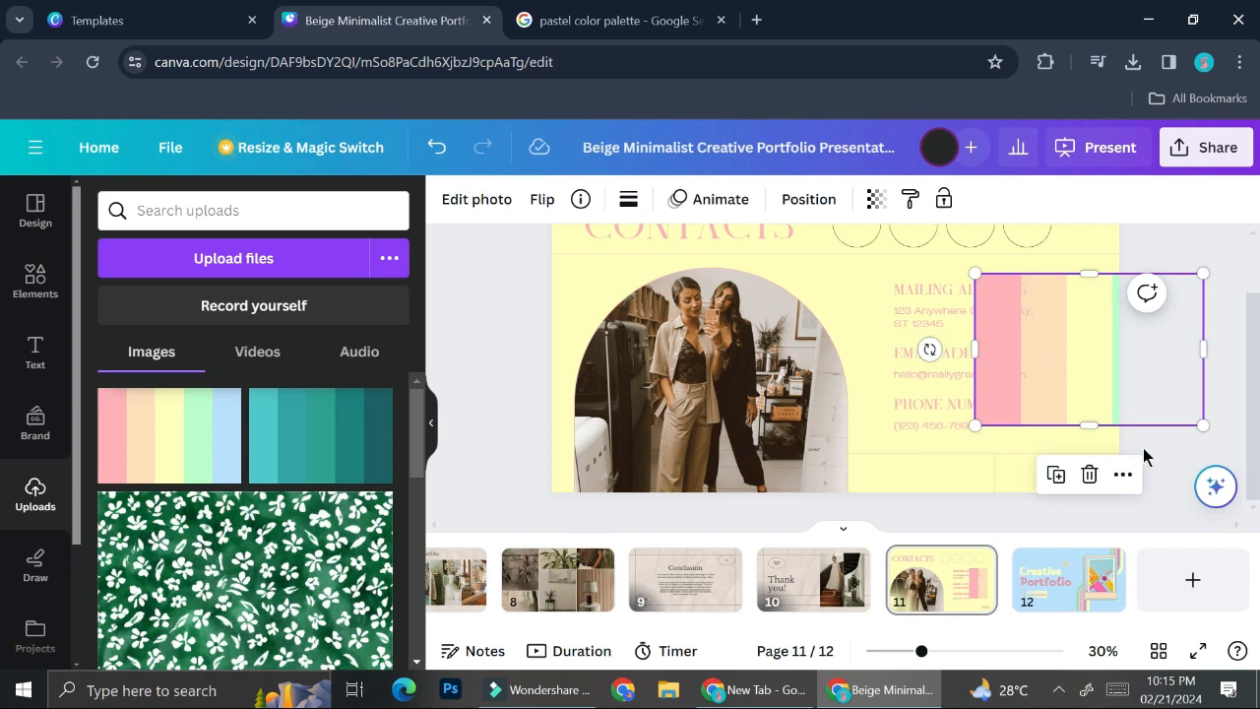
key("ctrl+z")
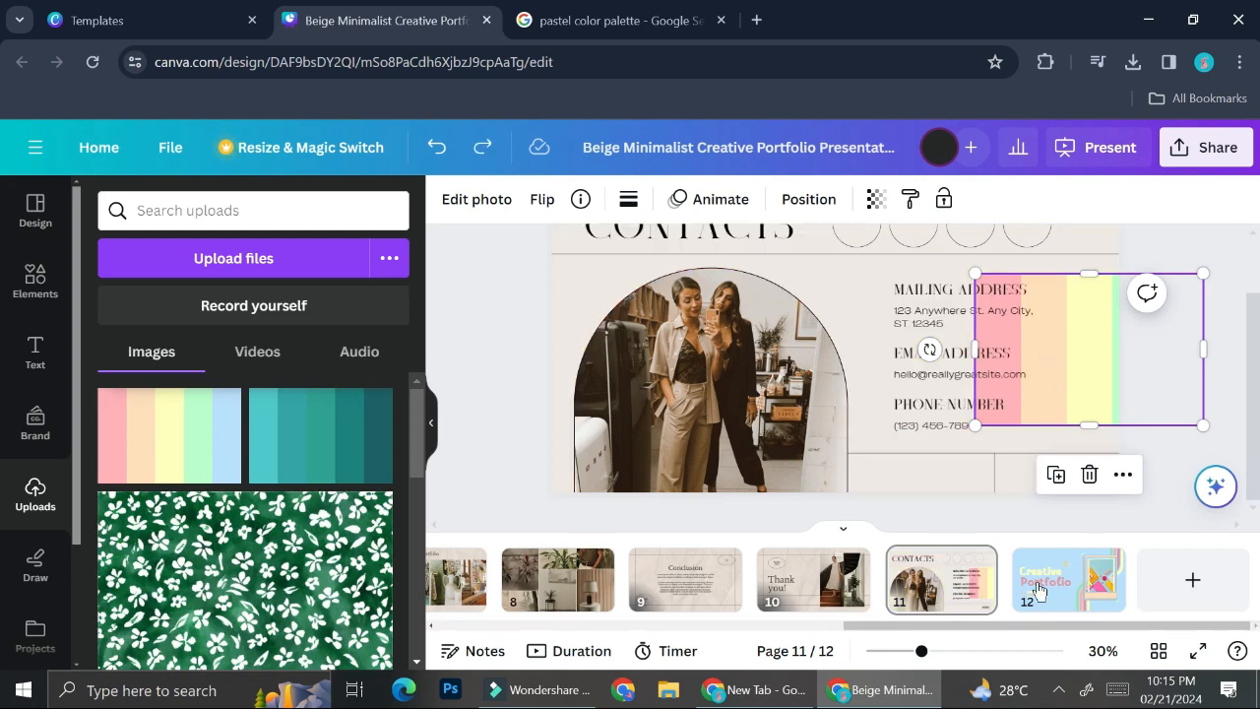
key("Delete")
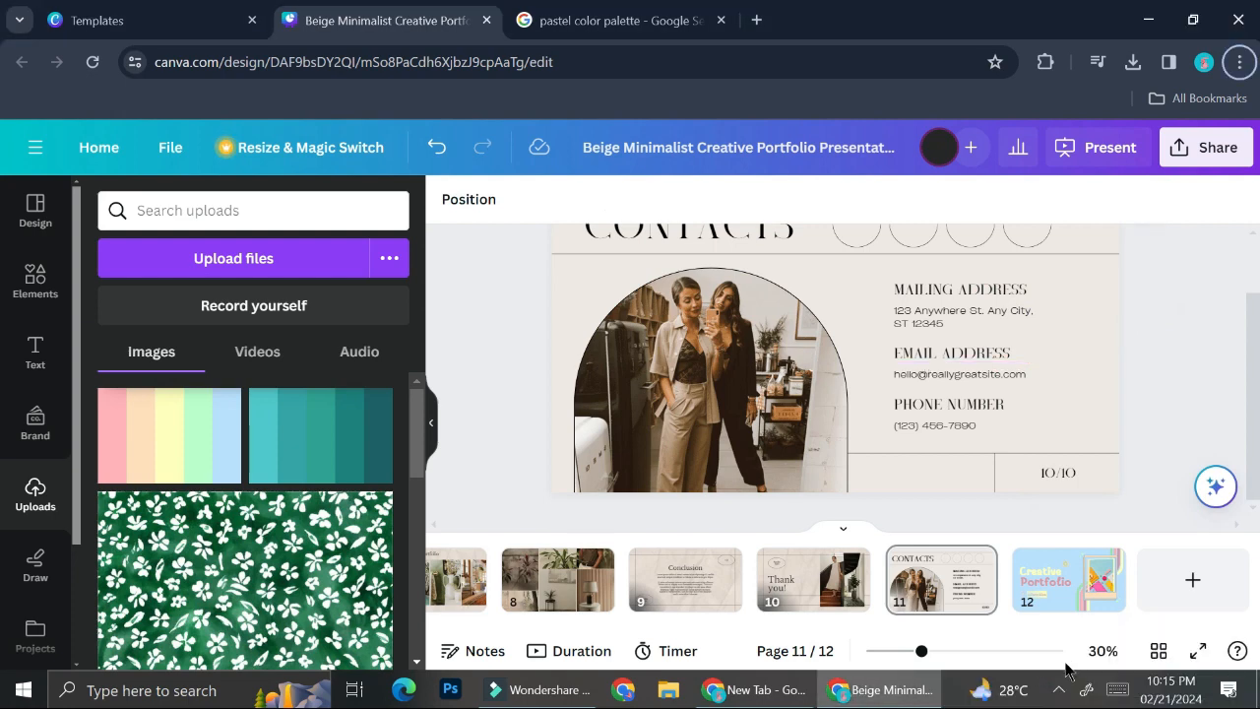
Reach the Download options from Share and keep PDF Standard as the file type for all 12 pages.
left_click(1217, 147)
scroll(1133, 366, "down", 1)
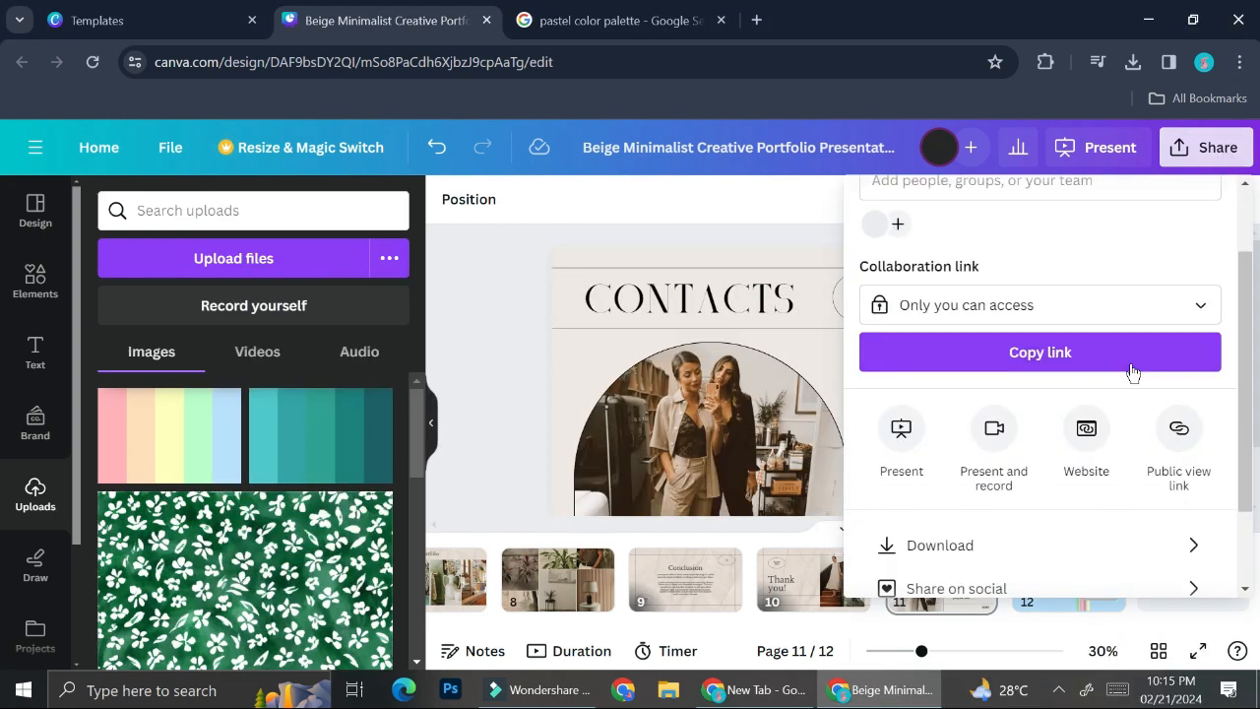
left_click(981, 547)
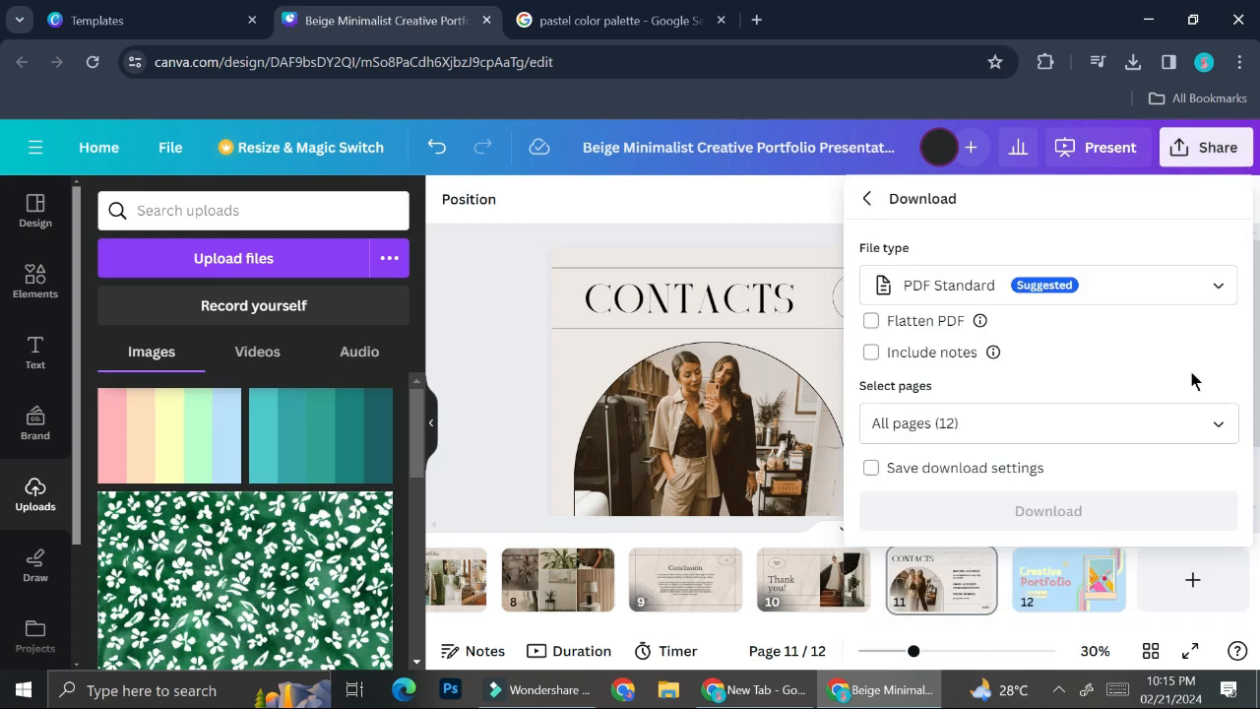
left_click(1198, 287)
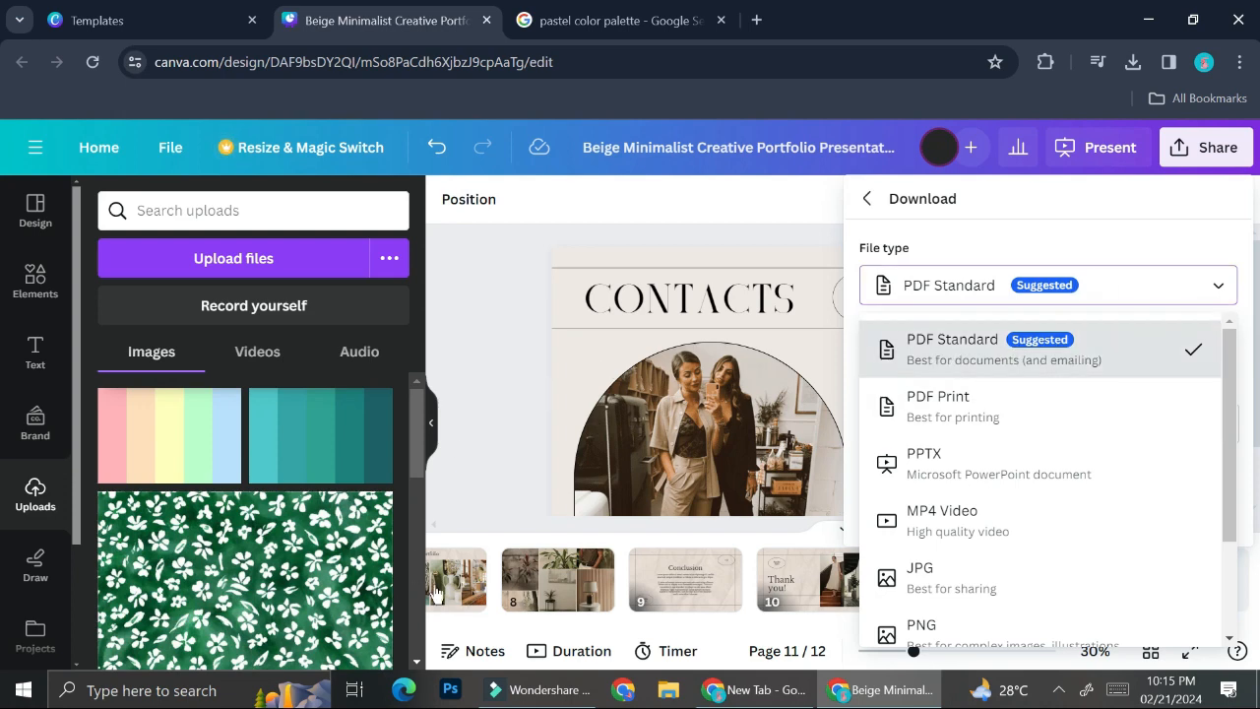
left_click(1136, 295)
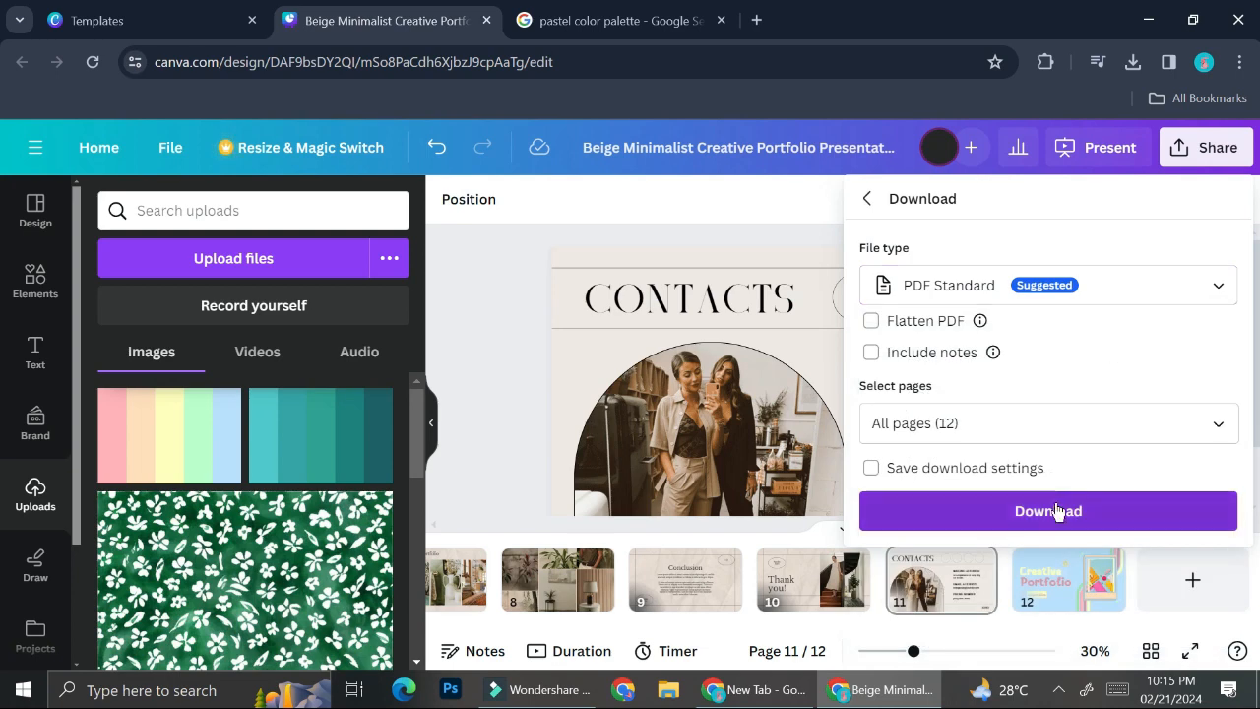